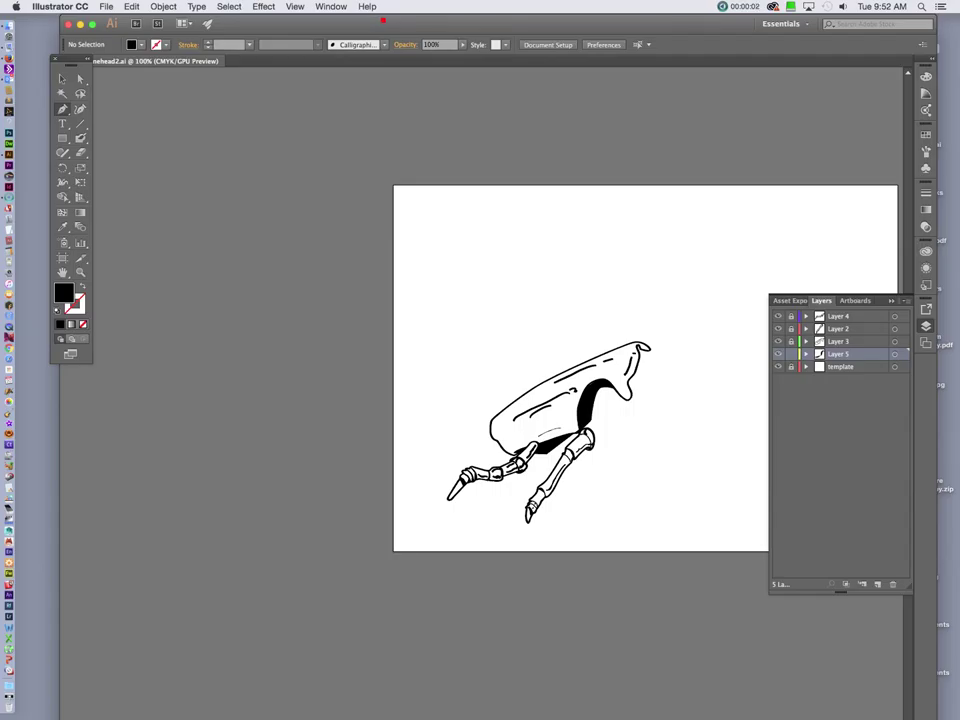
Start a new document, leaving colour mode, High (300 ppi) raster effects and Letter size unchanged.
key(super+n)
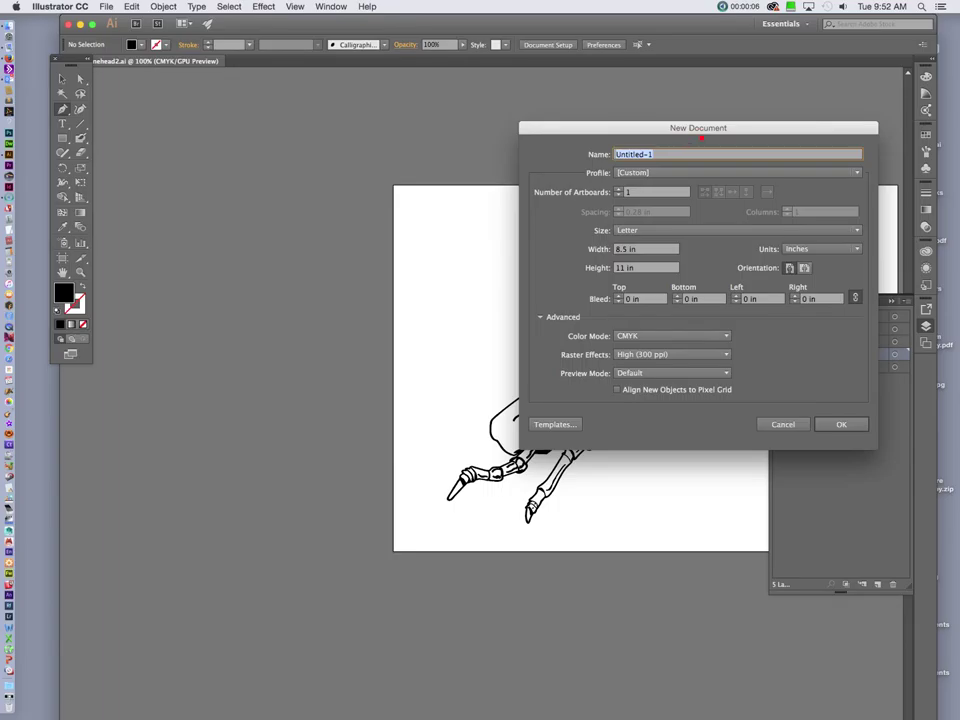
drag(697, 128, 539, 112)
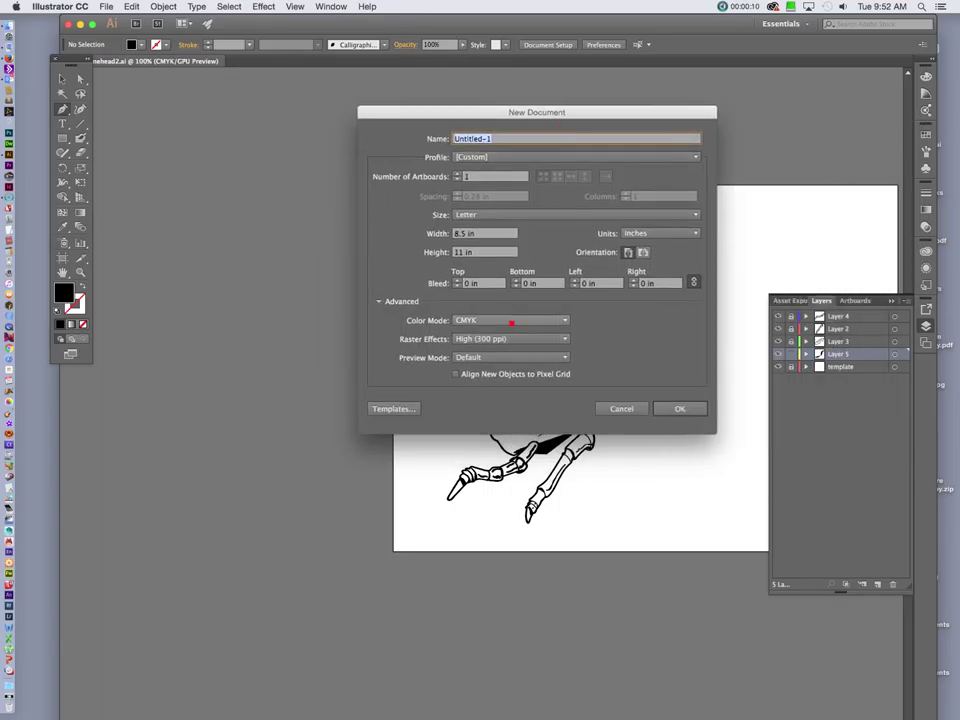
click(510, 321)
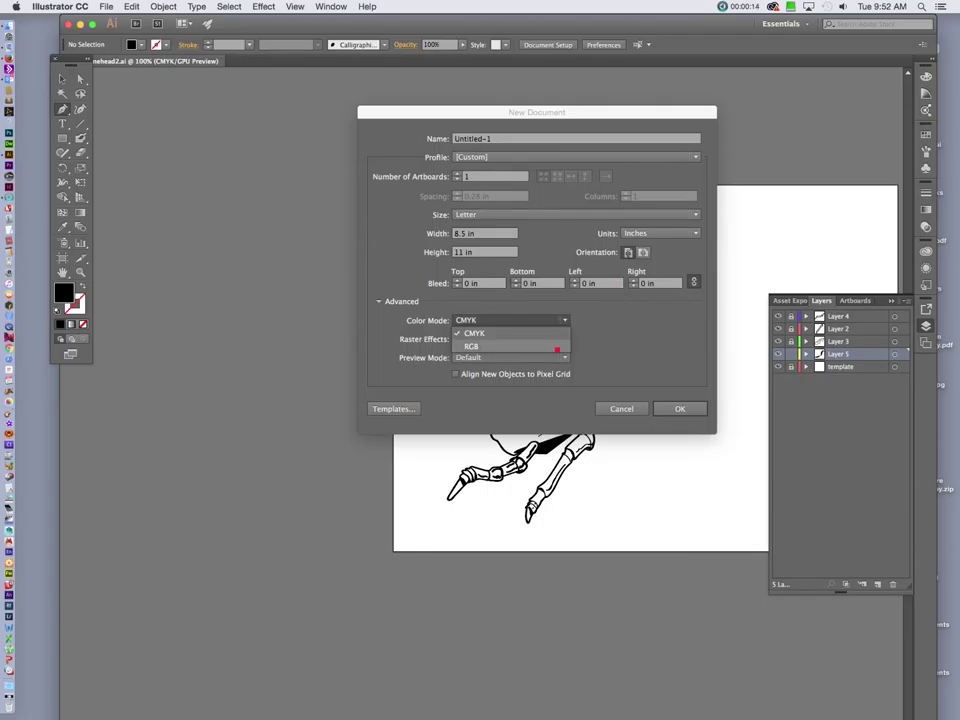
click(666, 334)
click(540, 341)
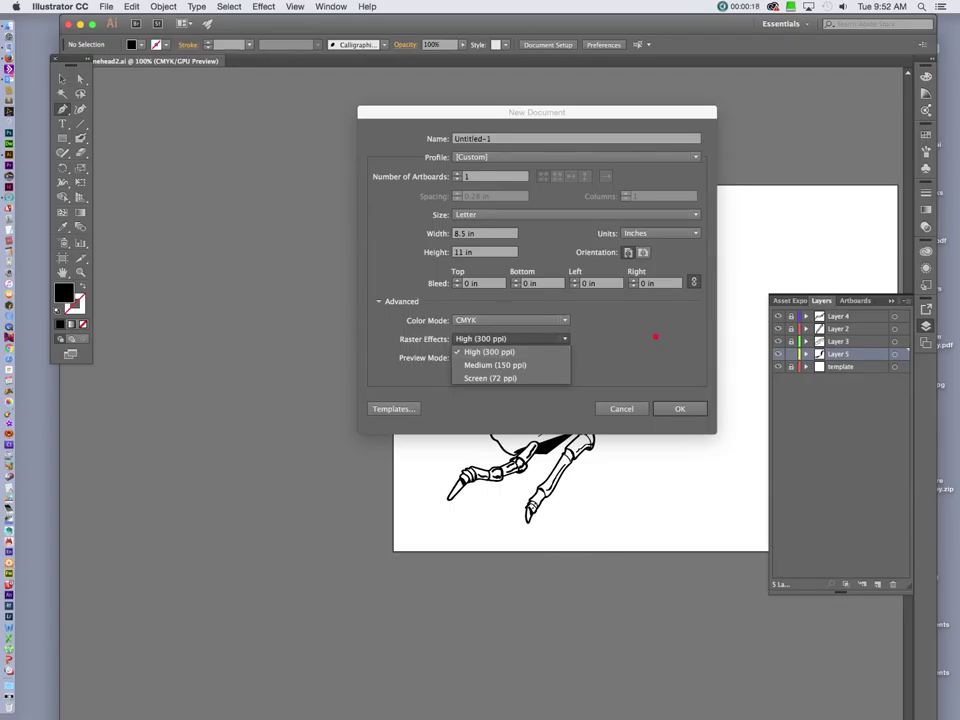
click(657, 335)
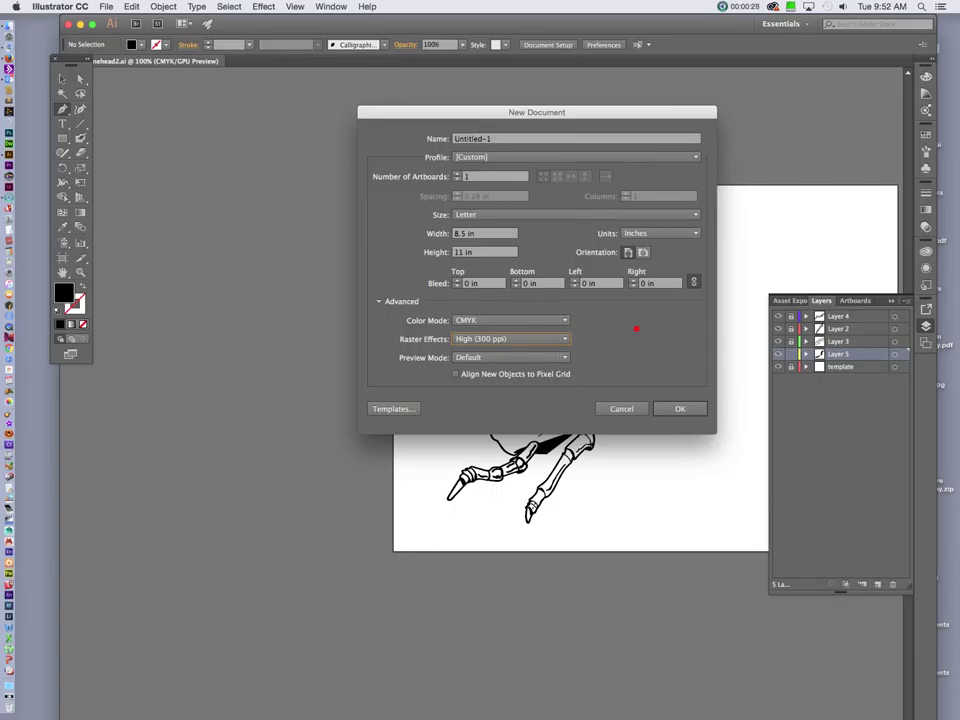
click(491, 215)
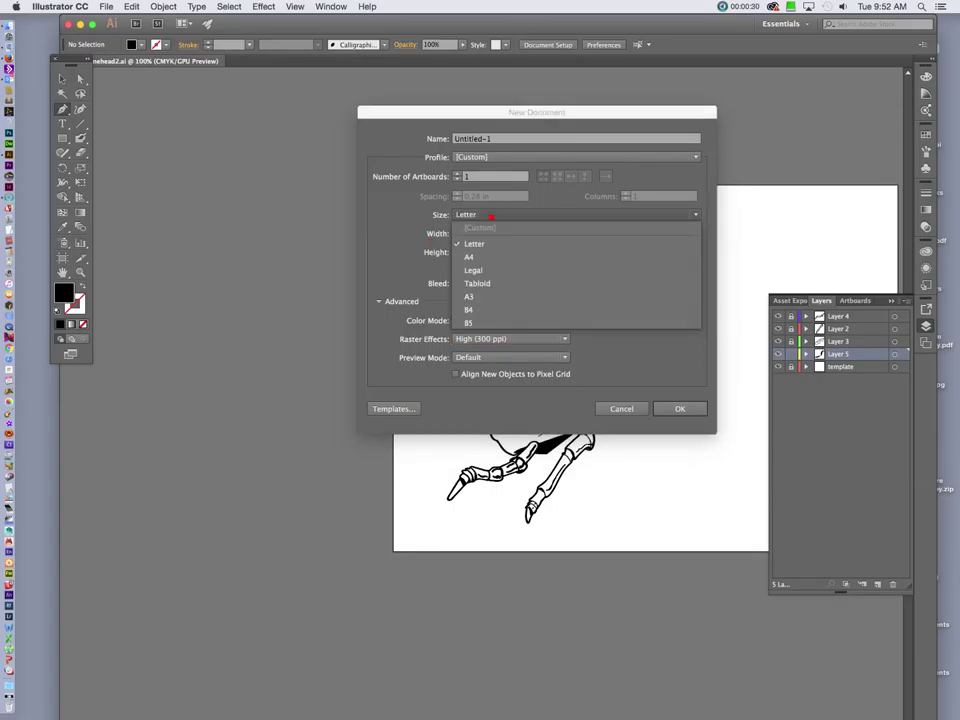
click(491, 215)
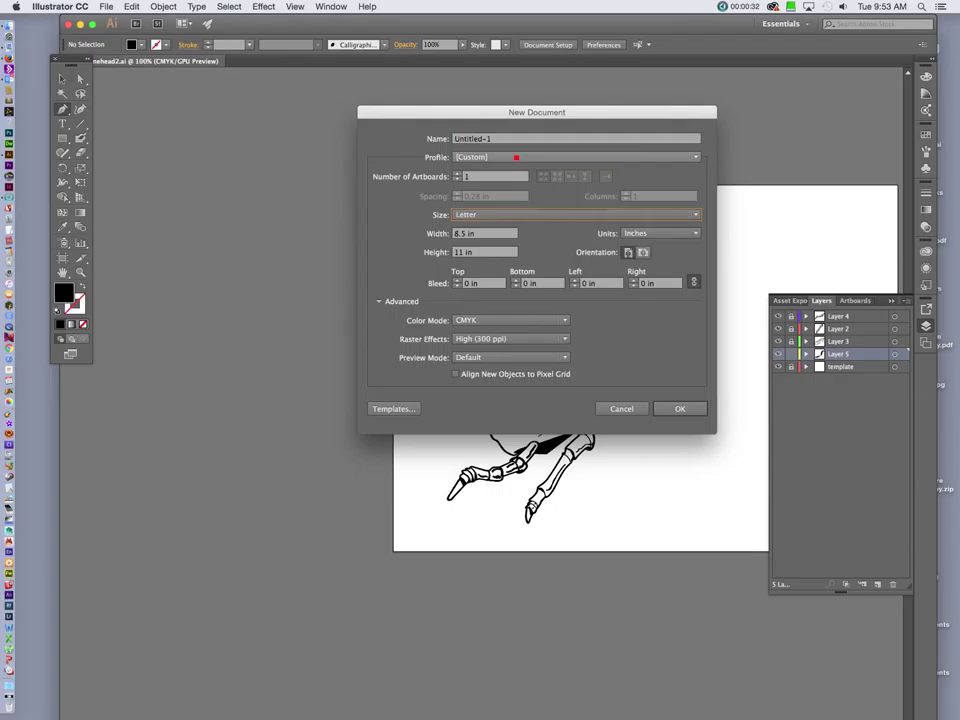
Choose the Art & Illustration profile, Poster size, Inches units and High (300 ppi) raster effects.
click(513, 157)
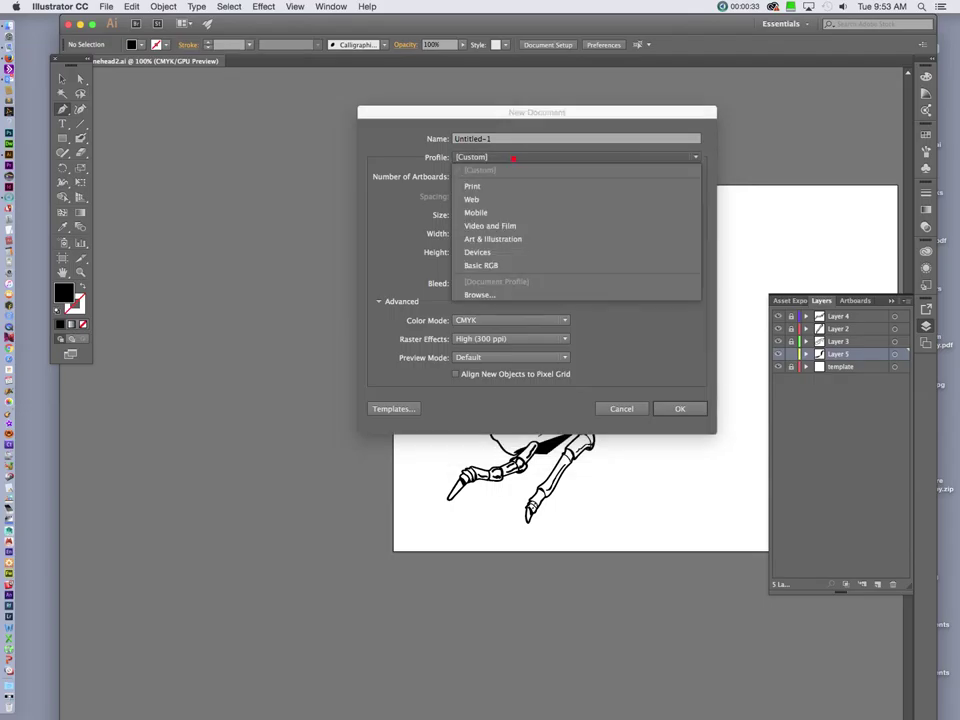
click(507, 243)
click(511, 216)
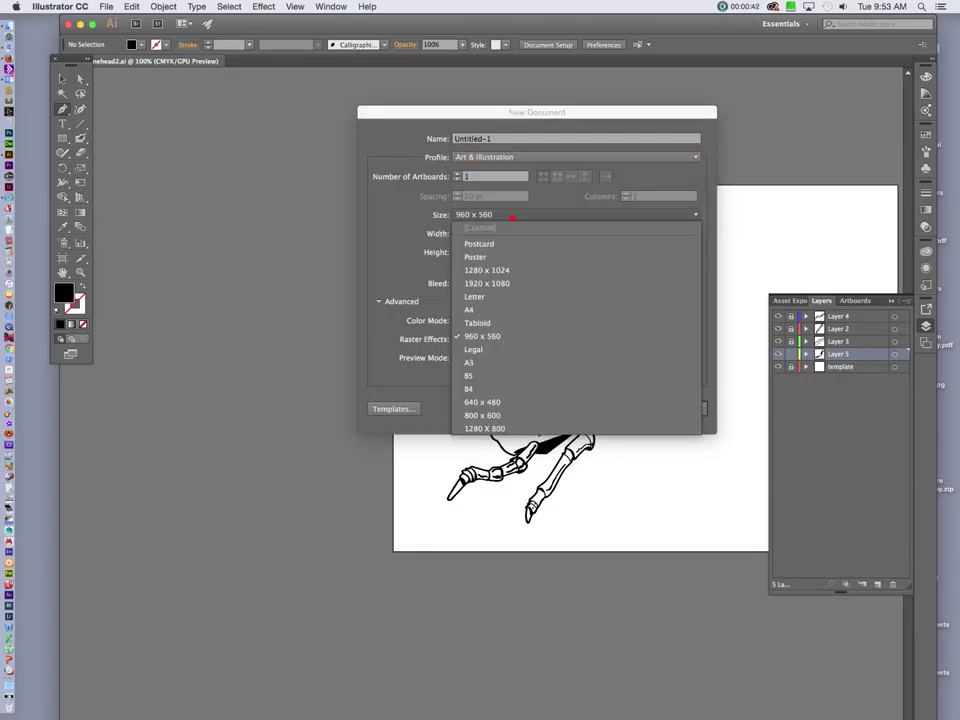
click(508, 258)
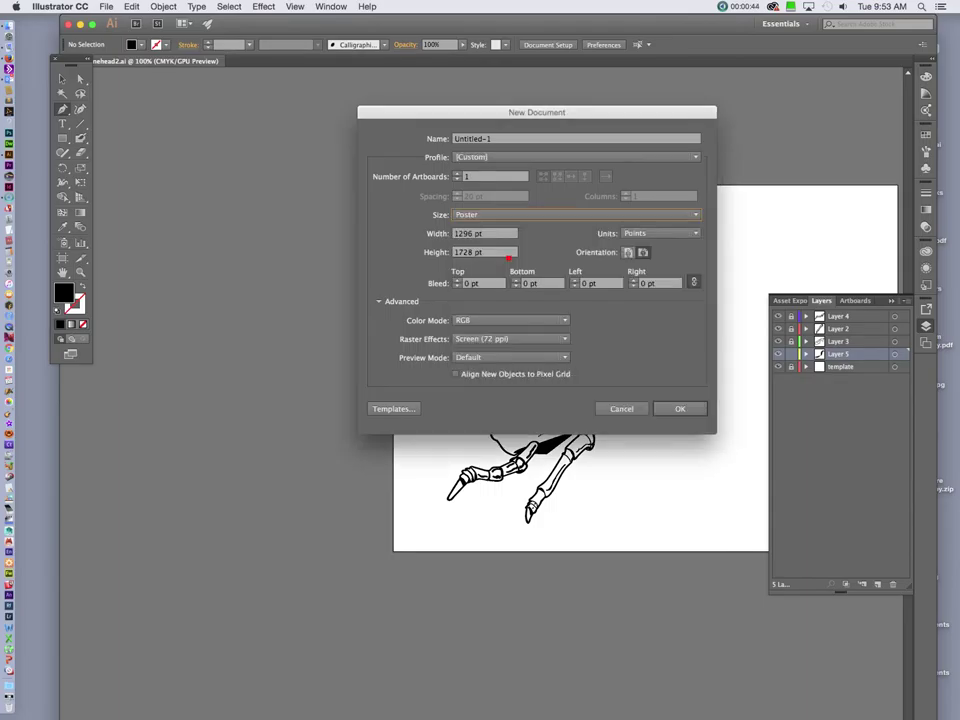
click(649, 233)
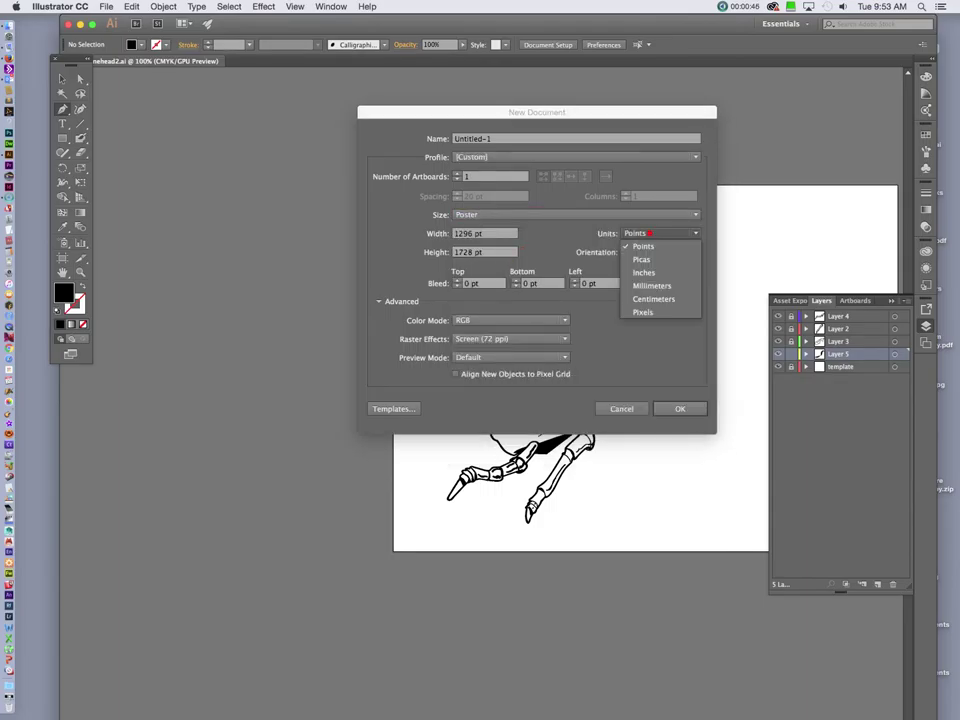
click(643, 272)
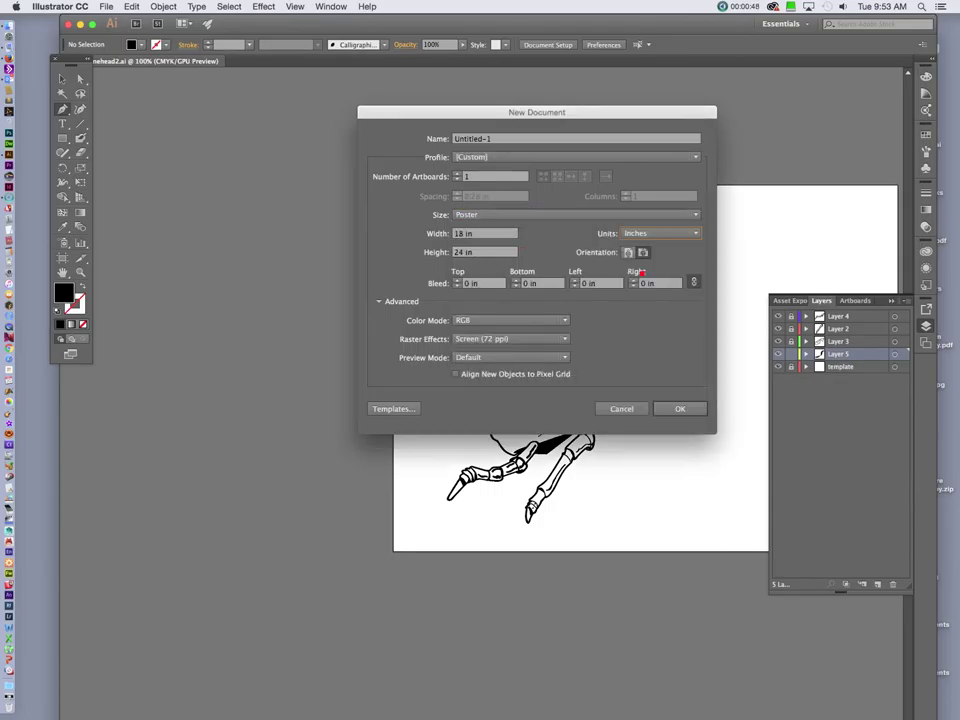
click(556, 339)
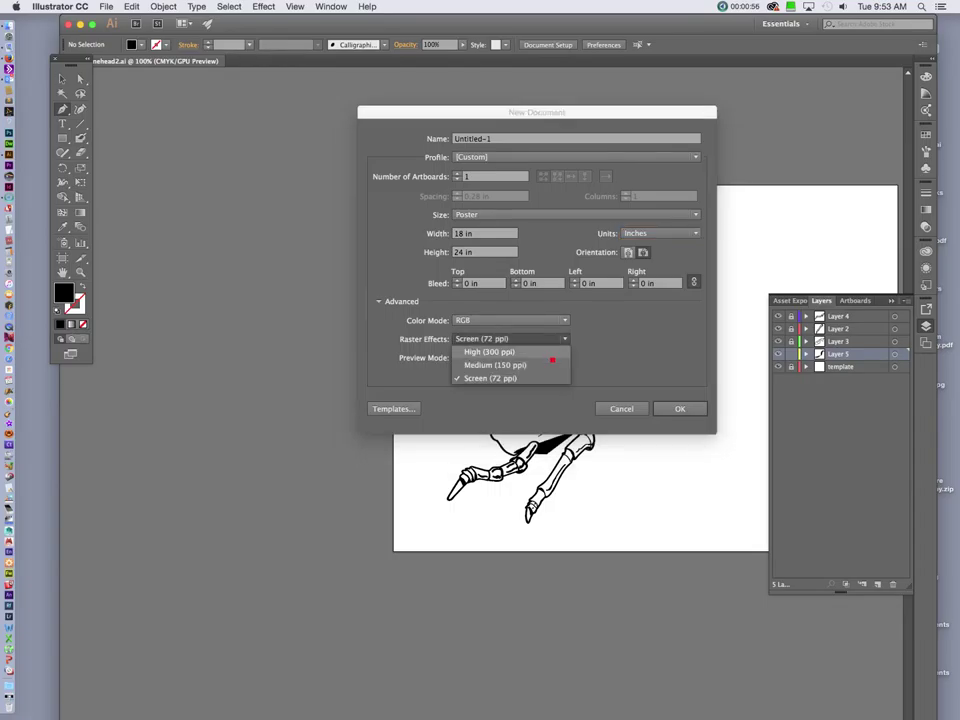
click(552, 358)
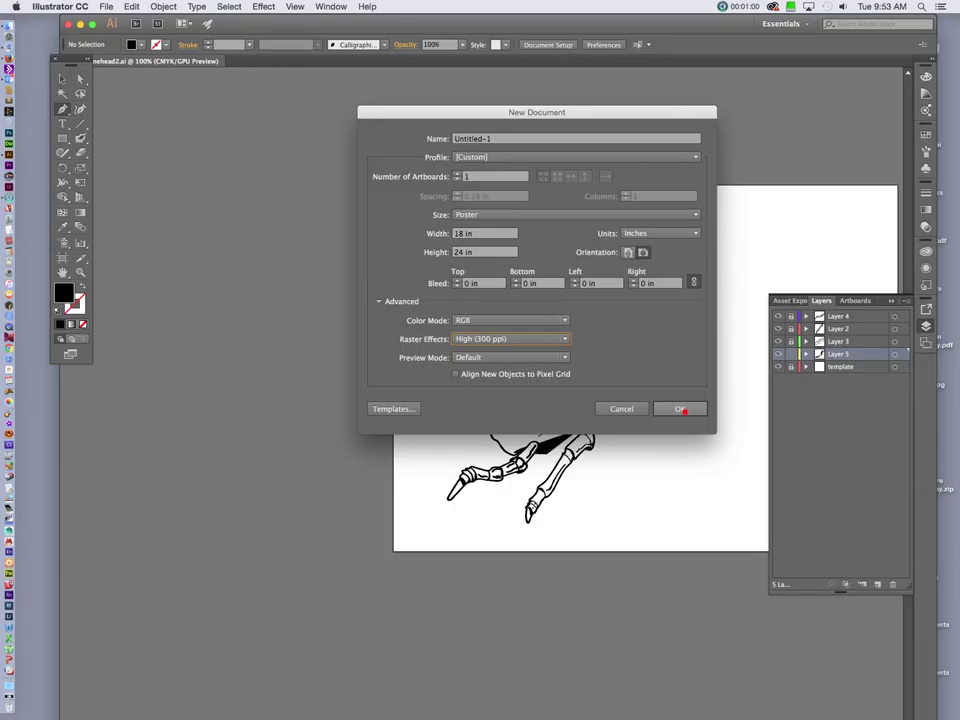
Create the Untitled-1 poster, close Layers, reset the Essentials workspace and collapse the Libraries group.
click(681, 409)
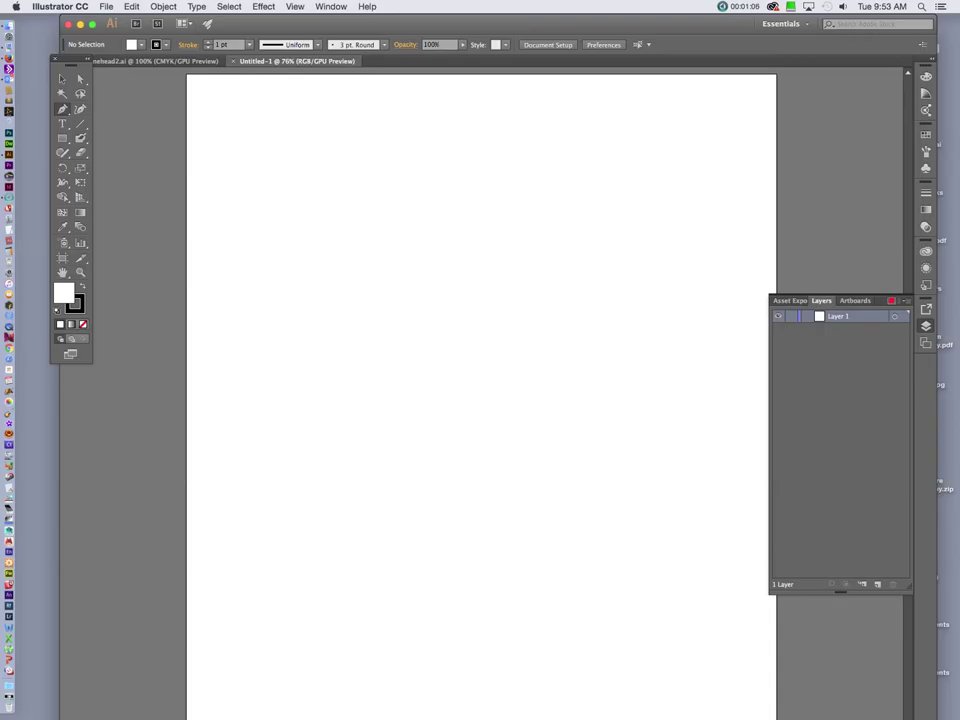
click(891, 301)
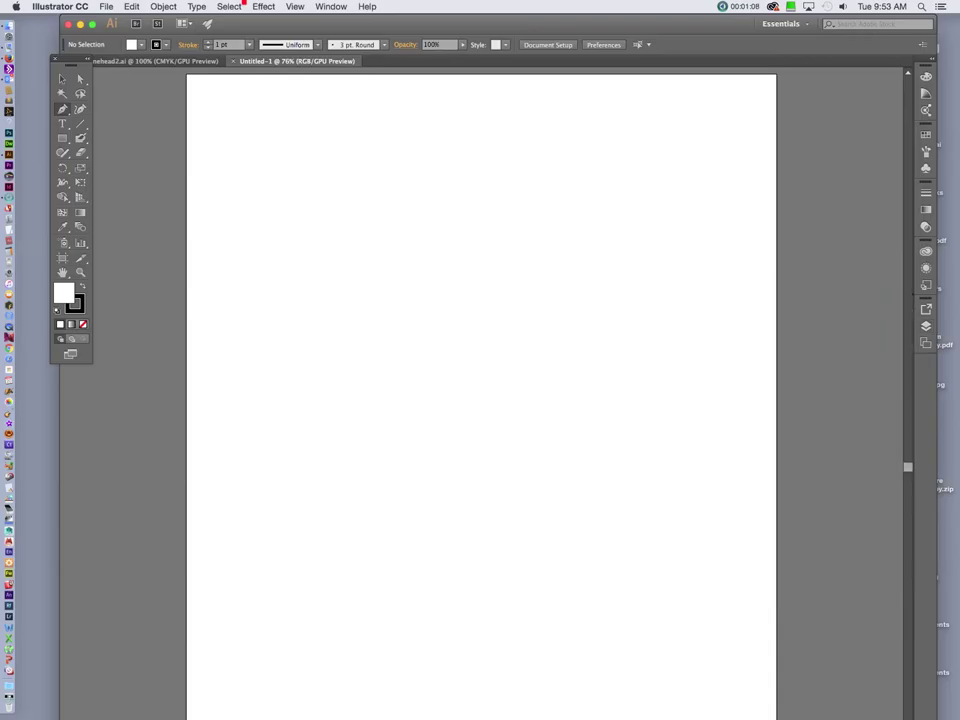
click(331, 6)
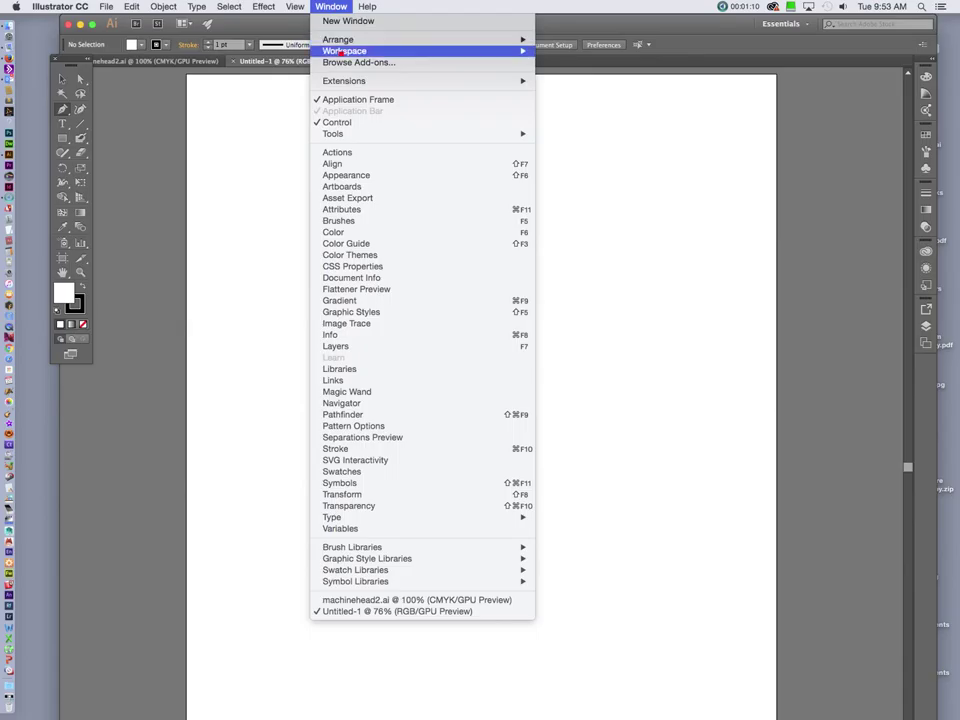
mouse_move(341, 51)
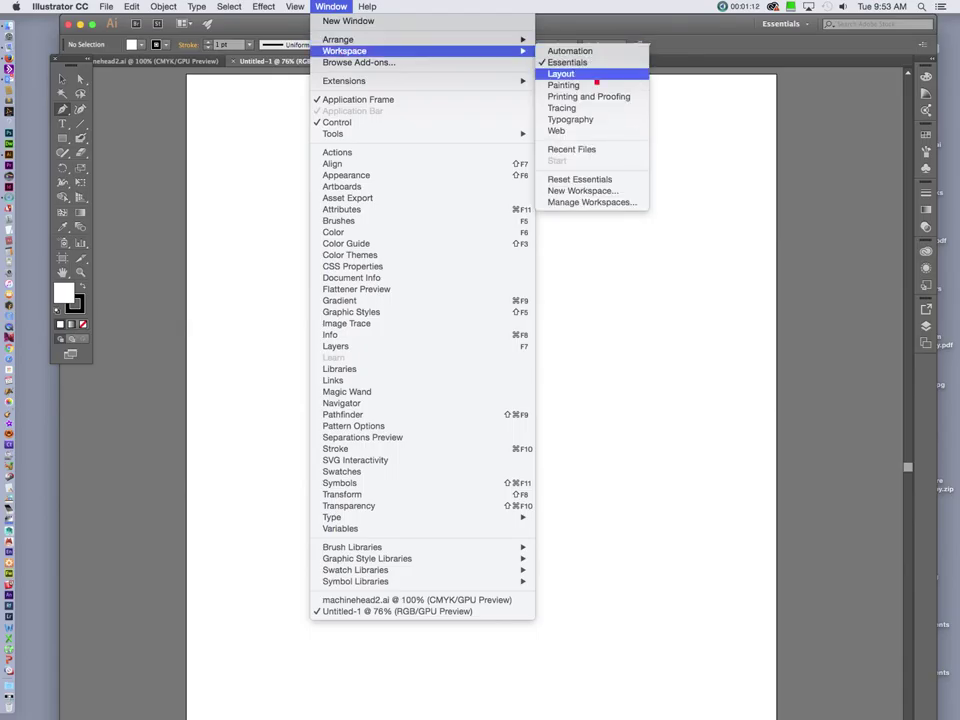
click(592, 179)
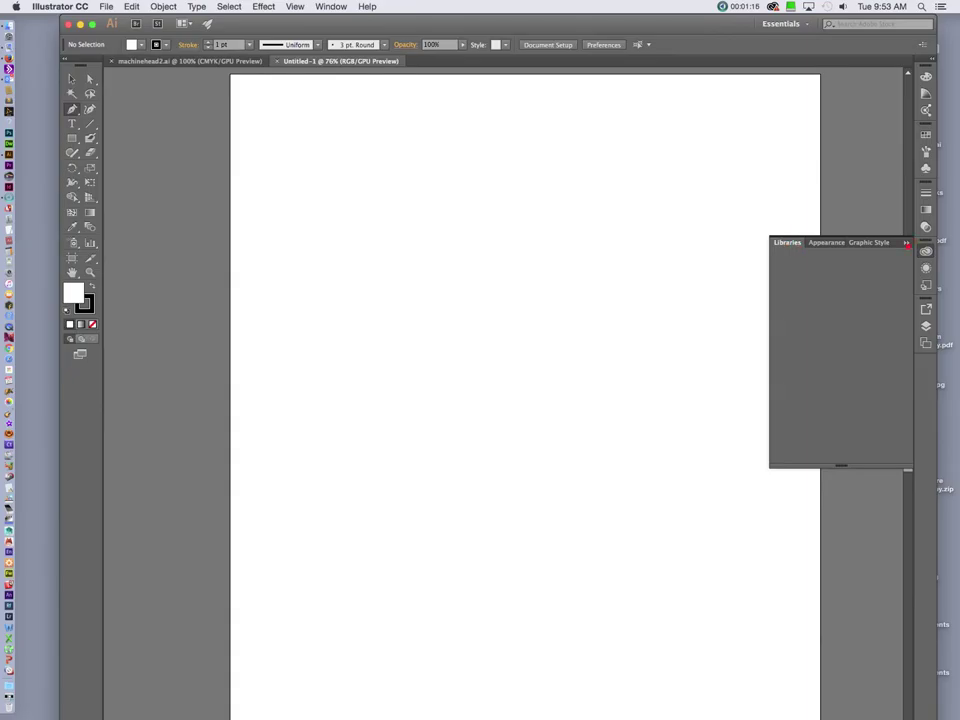
click(907, 244)
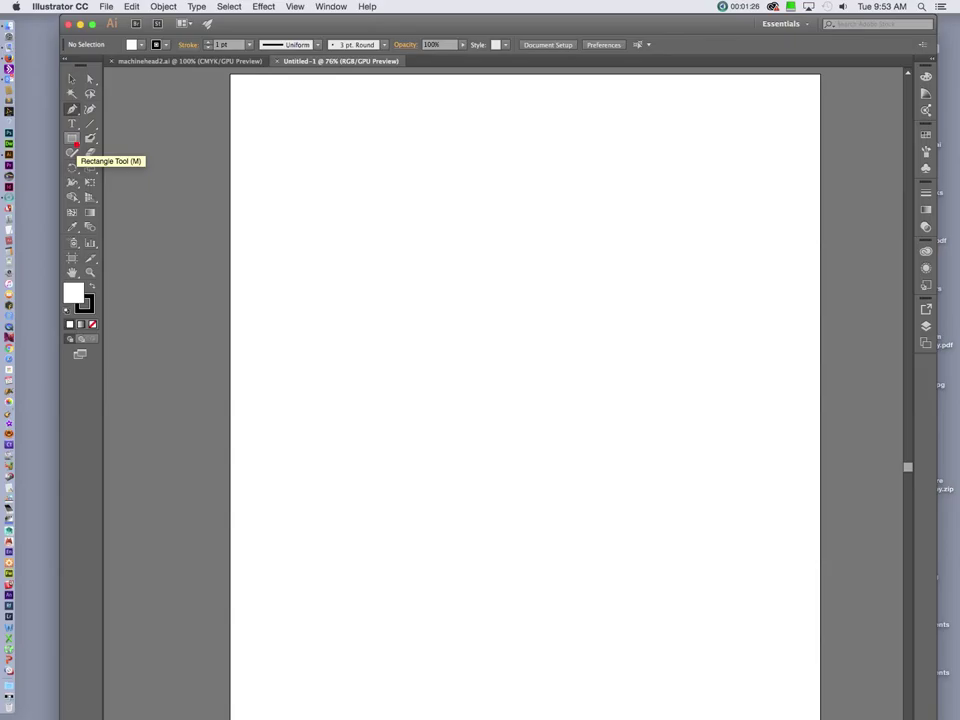
Draw a 7.712 in circle, then undo the four trial ellipses so only it remains.
key(l)
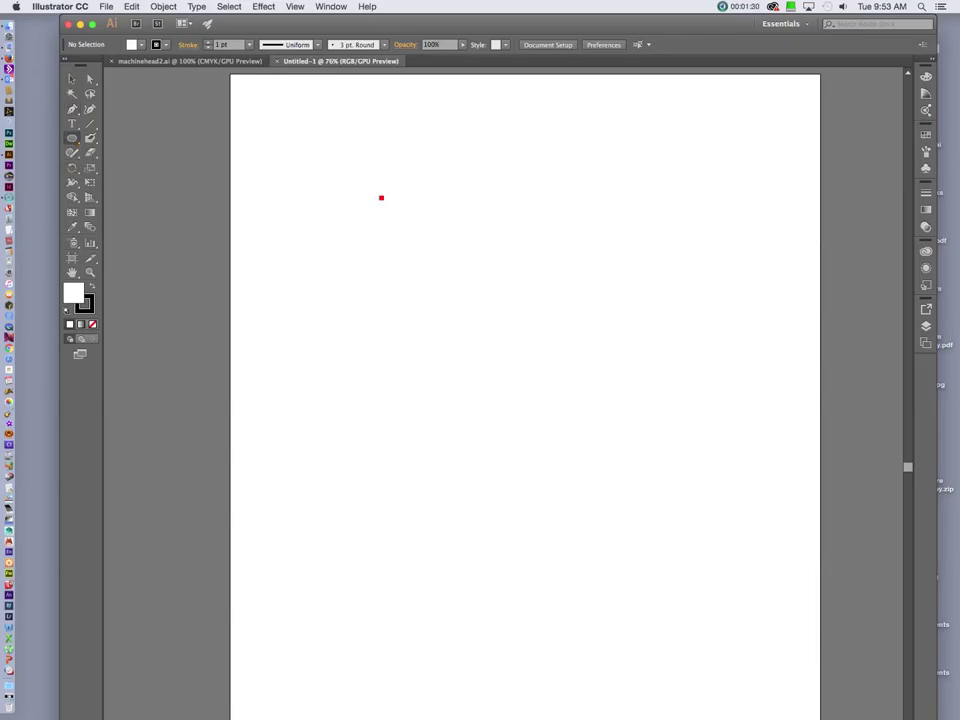
drag(381, 198, 605, 451)
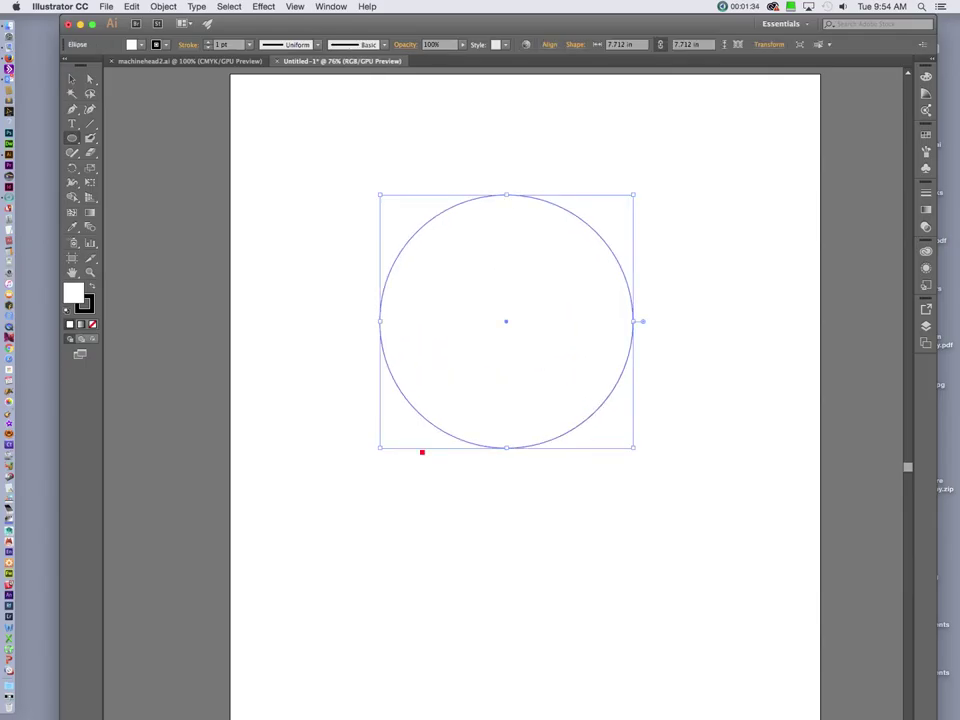
drag(281, 392, 378, 570)
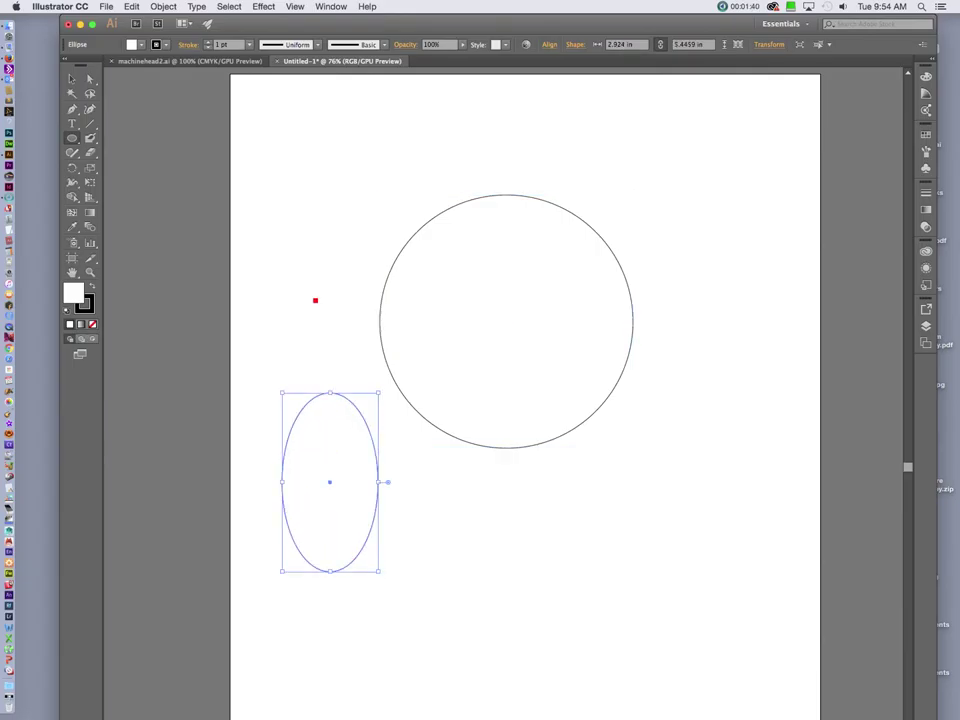
drag(276, 118, 371, 152)
drag(288, 194, 366, 274)
drag(336, 328, 344, 333)
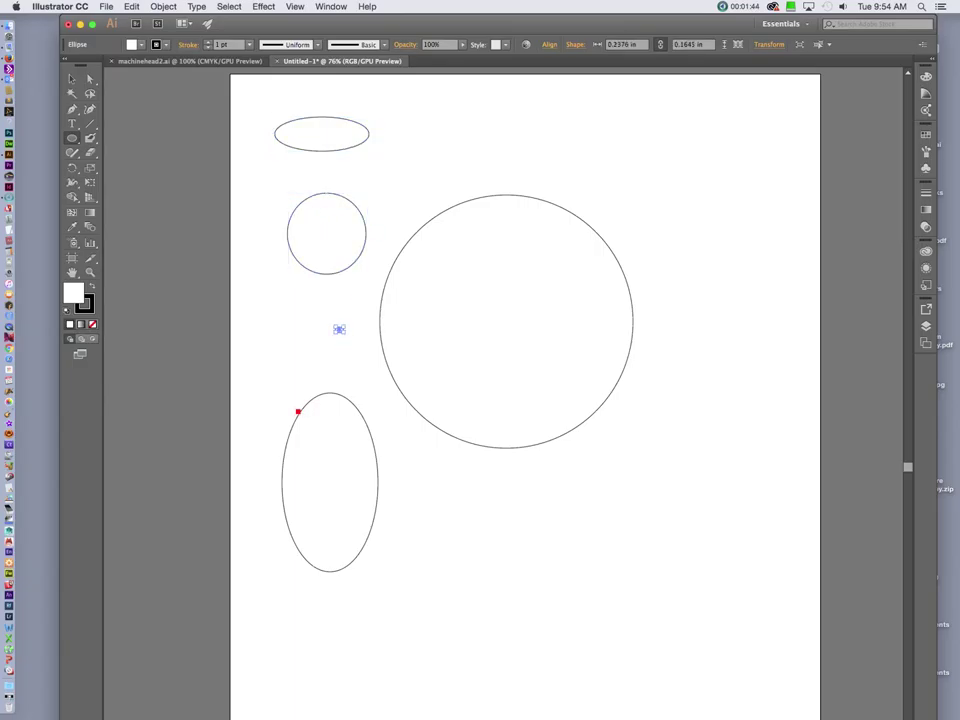
key(super+z)
key(super+z)
key(super+z)
key(super+z)
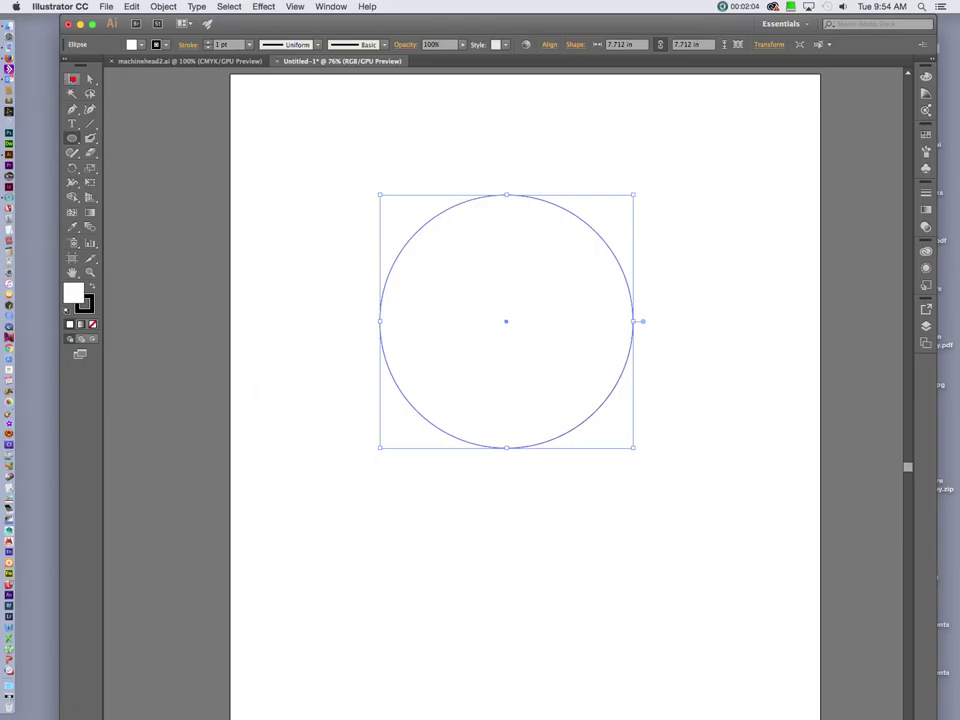
Select the big circle and make its stroke colour the active swatch.
click(72, 78)
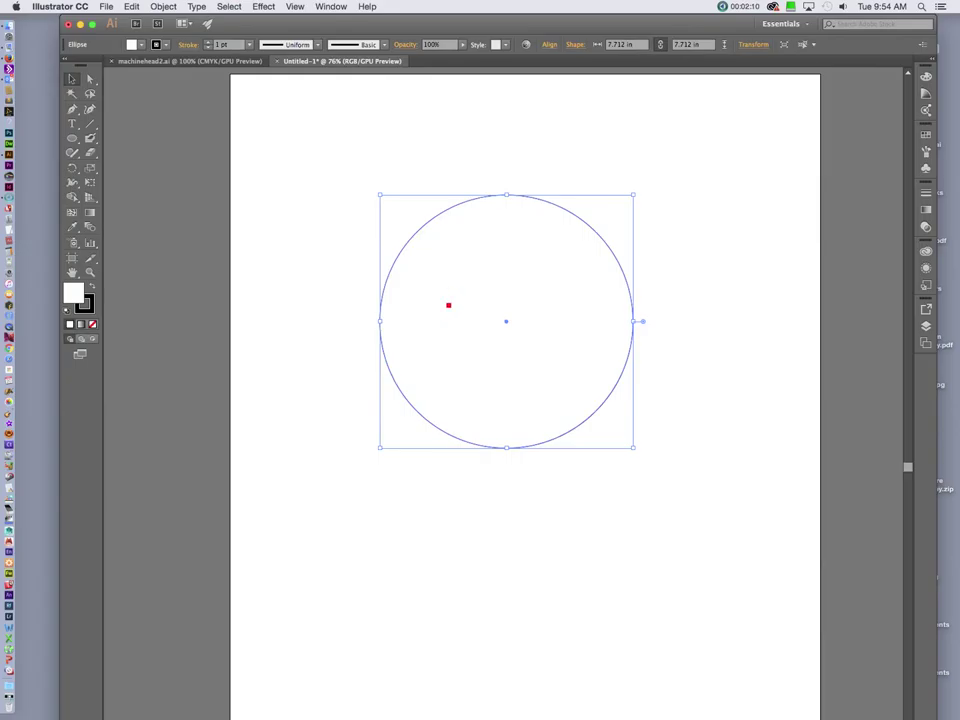
click(85, 305)
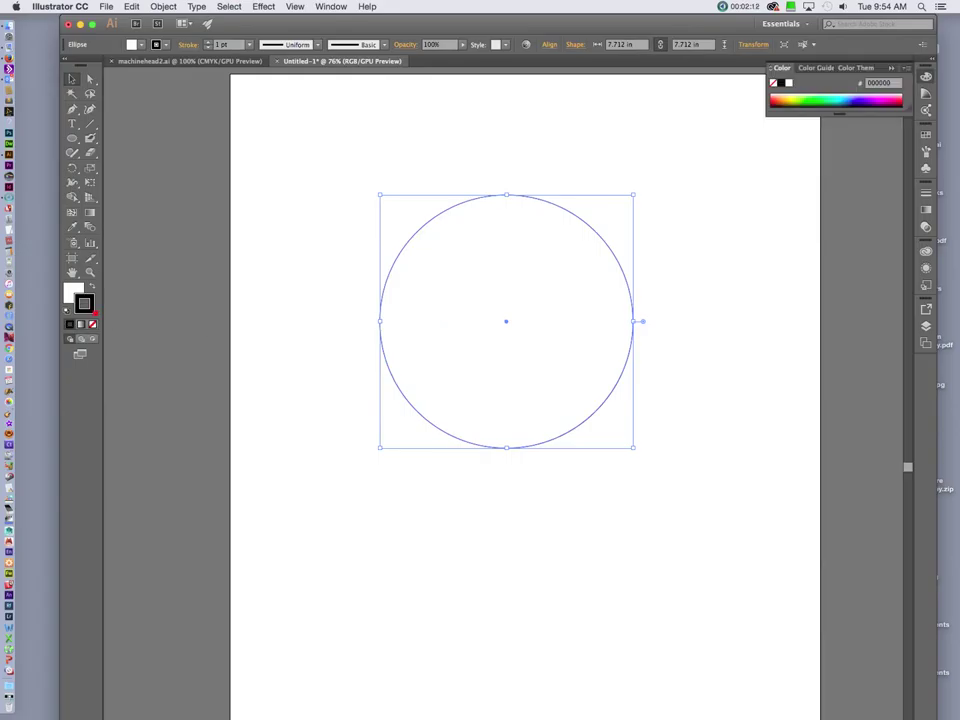
click(74, 292)
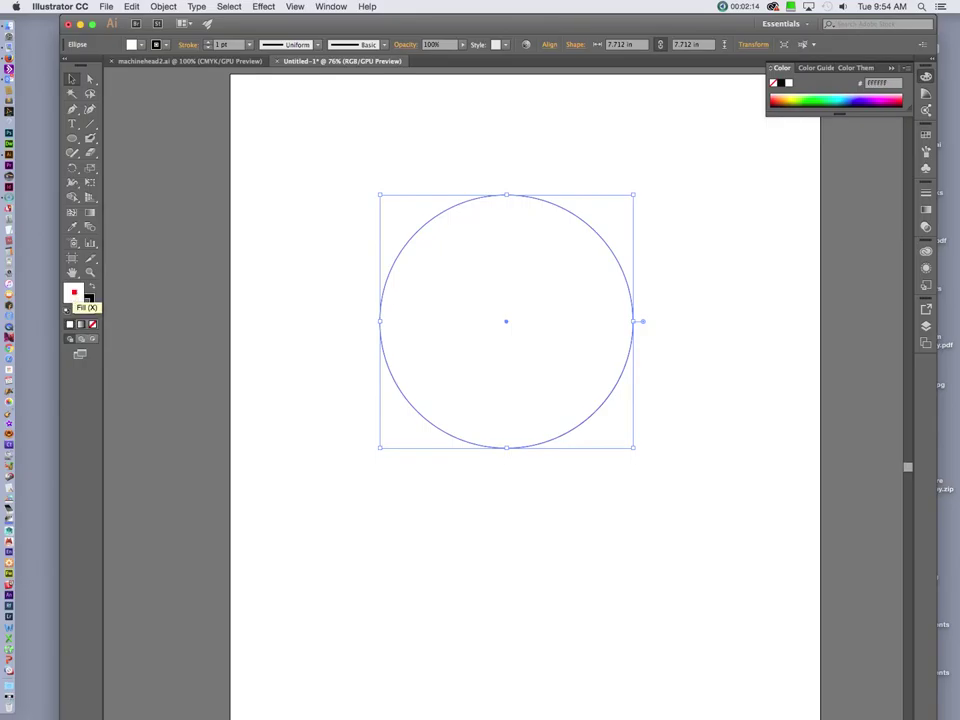
click(335, 323)
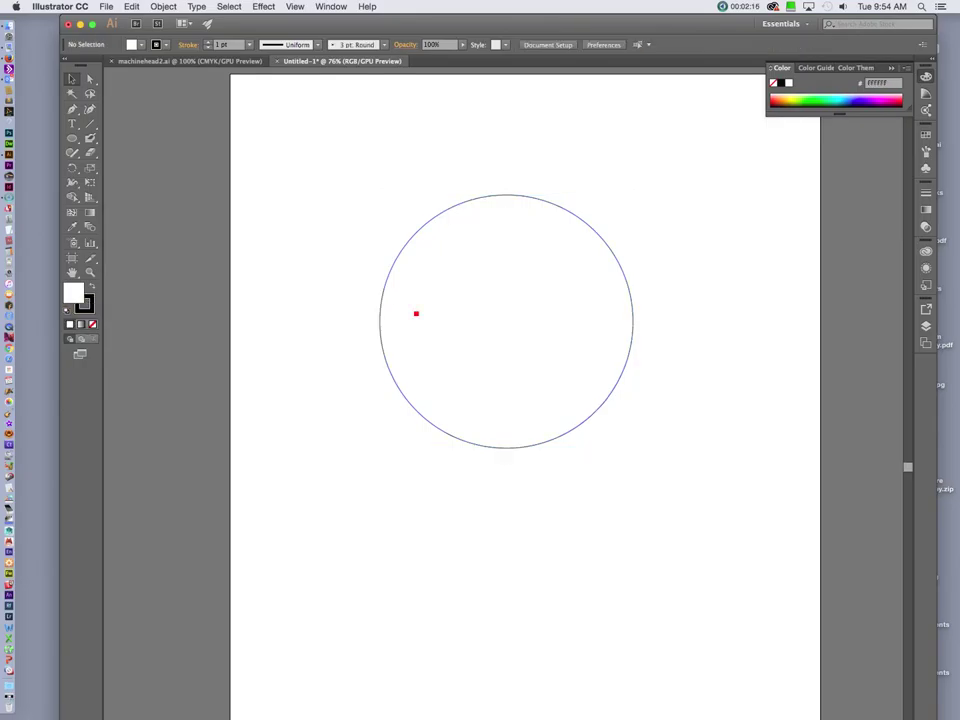
drag(416, 313, 244, 336)
click(86, 306)
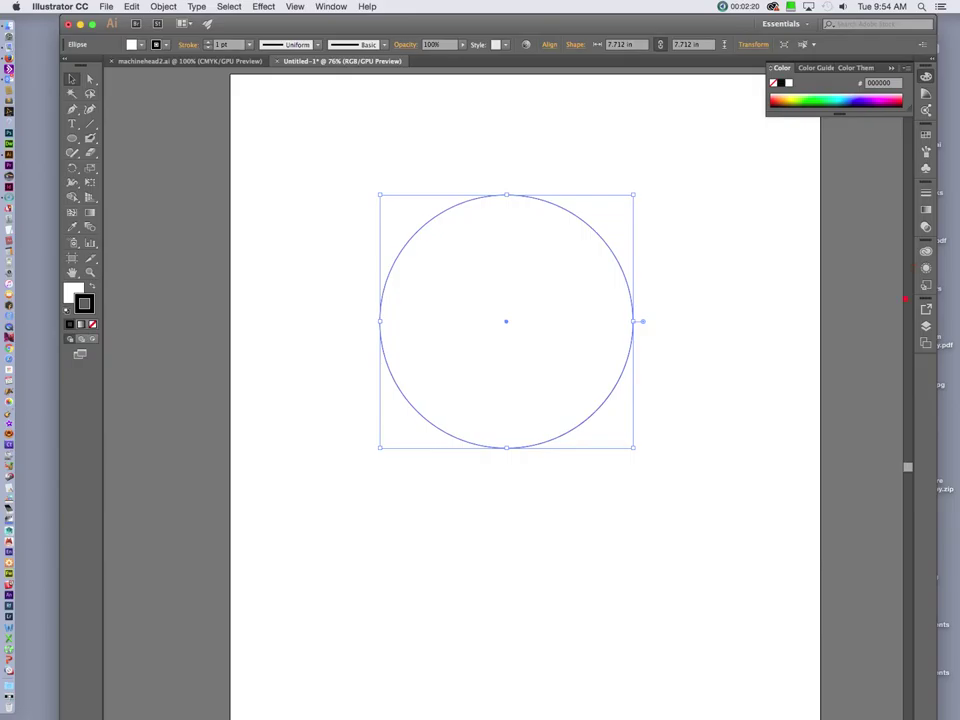
Set the circle's stroke weight to 60 pt in the full Stroke options, then show Layers.
key(super+F10)
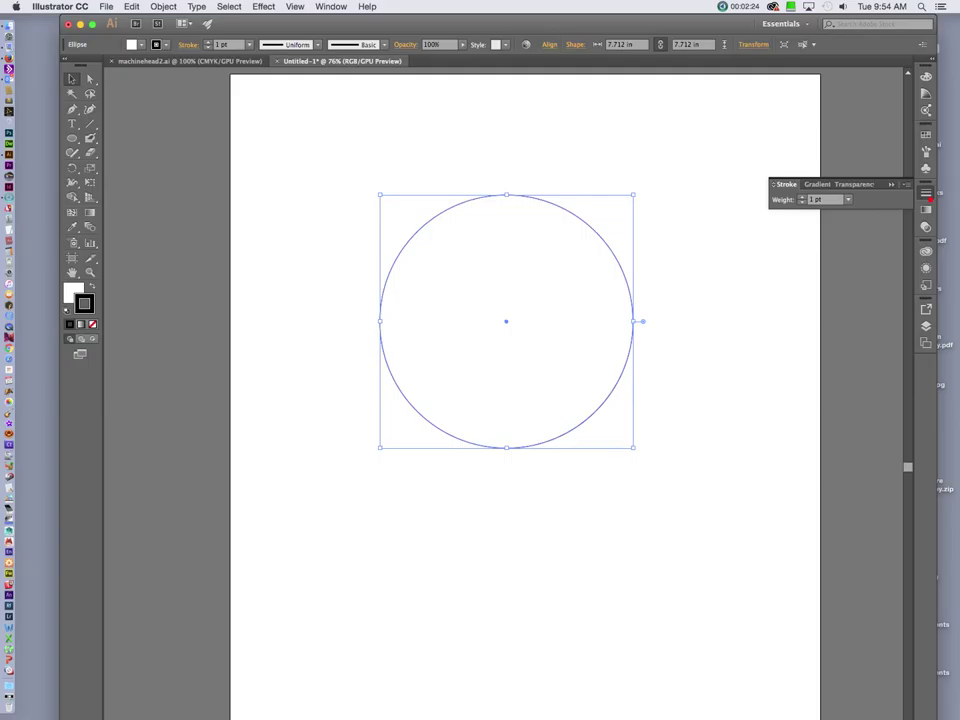
click(905, 185)
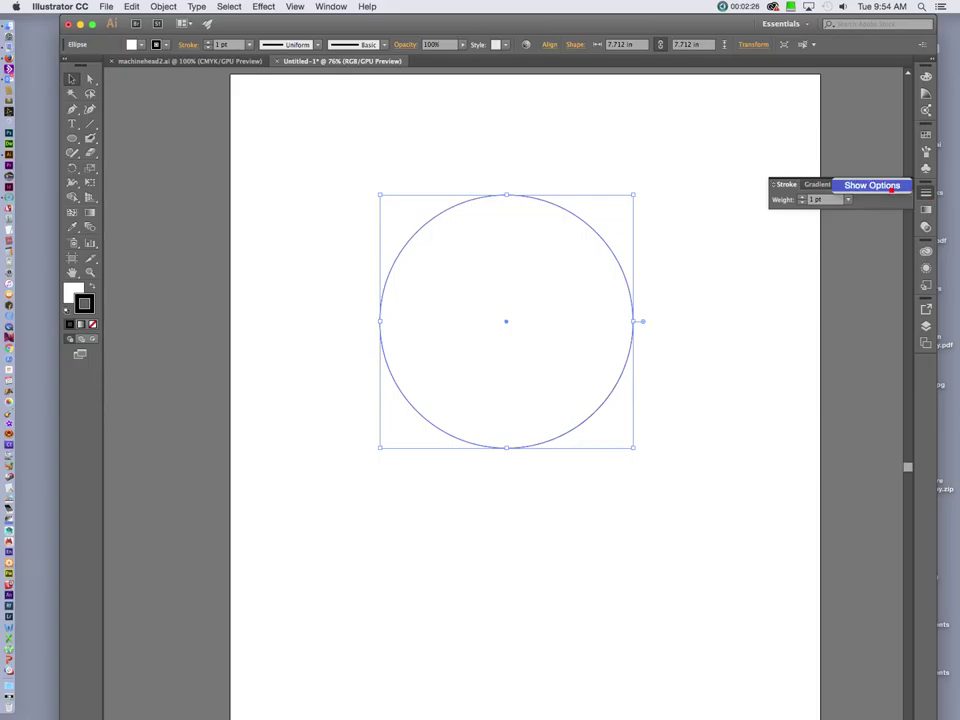
click(891, 186)
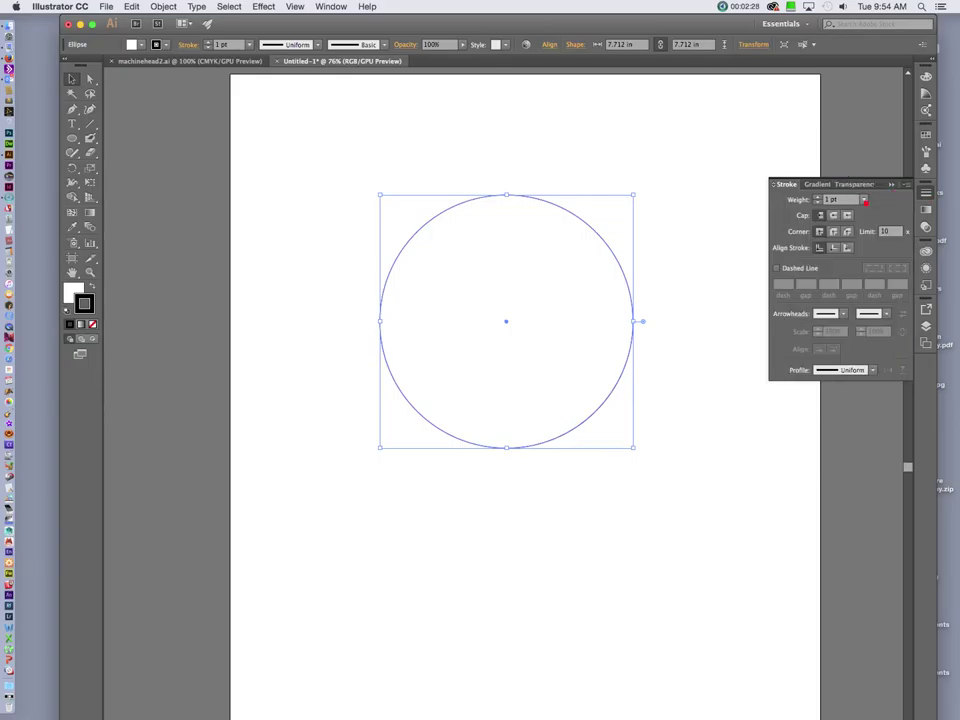
click(866, 200)
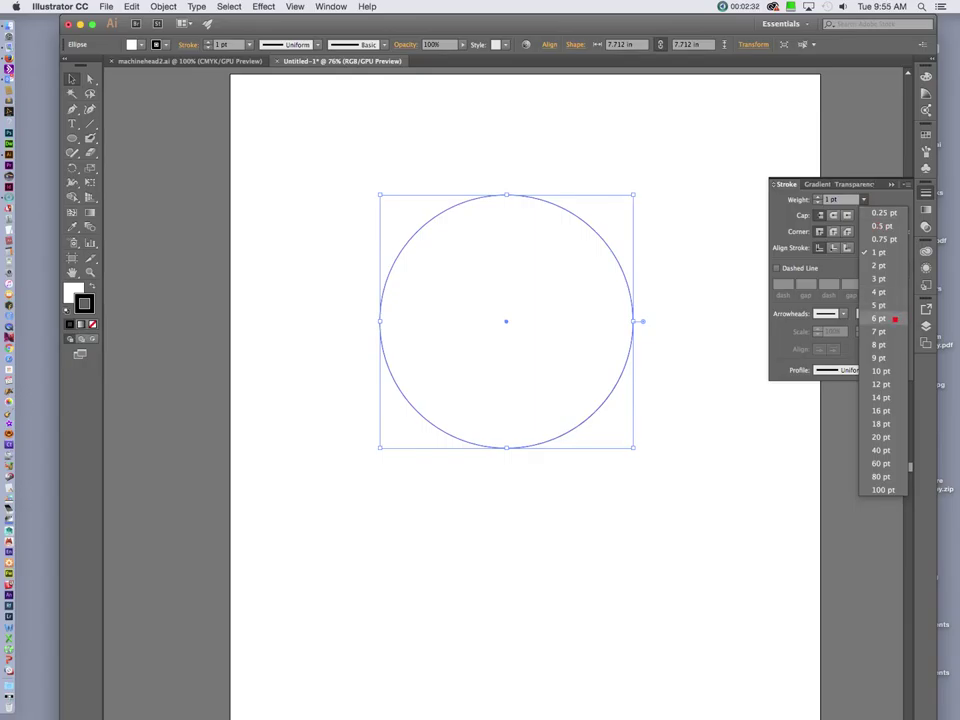
click(880, 318)
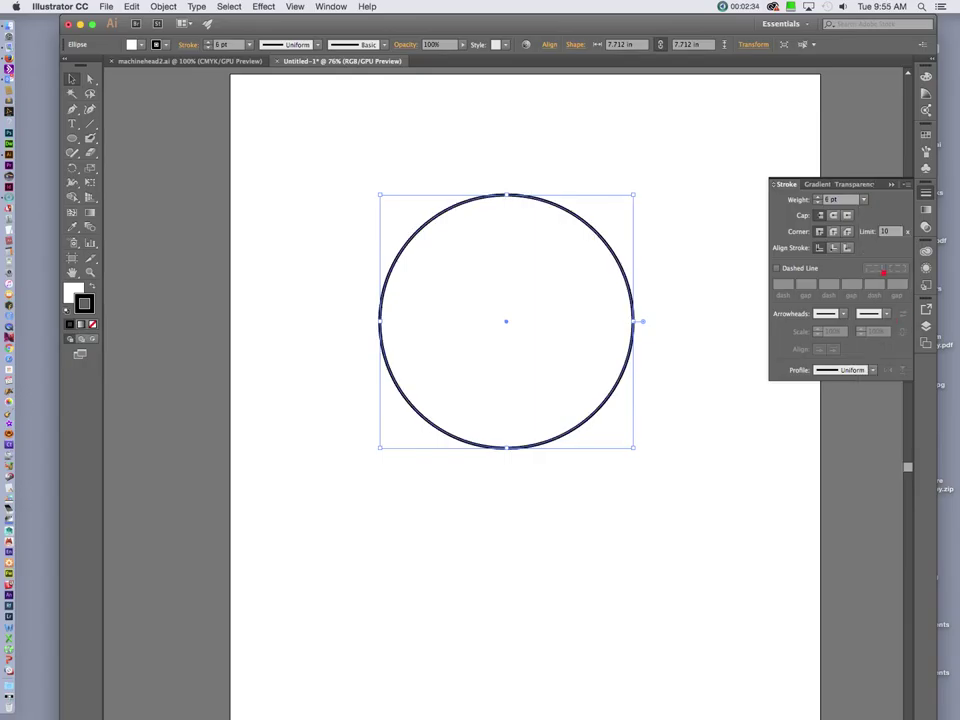
click(864, 199)
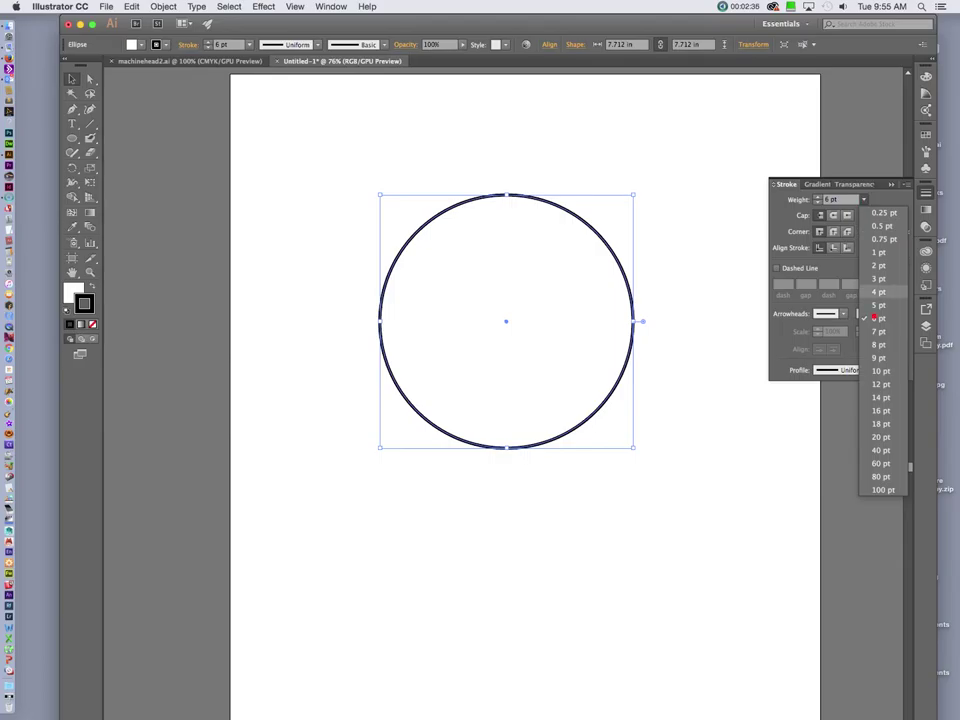
click(871, 464)
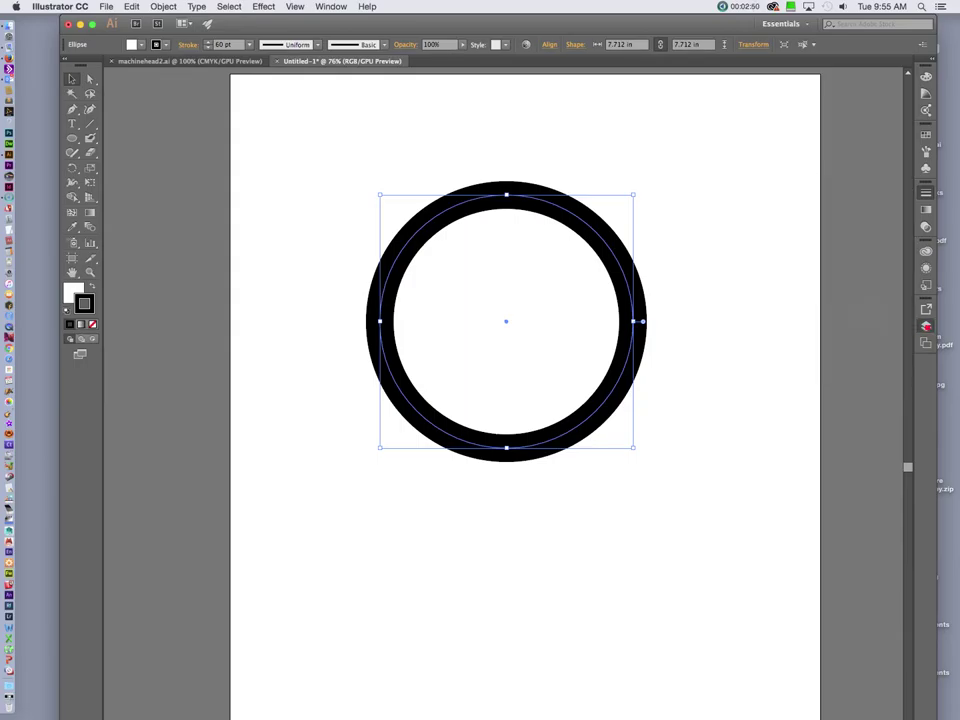
click(925, 326)
Add a new layer and move it below Layer 1.
key(super+shift+a)
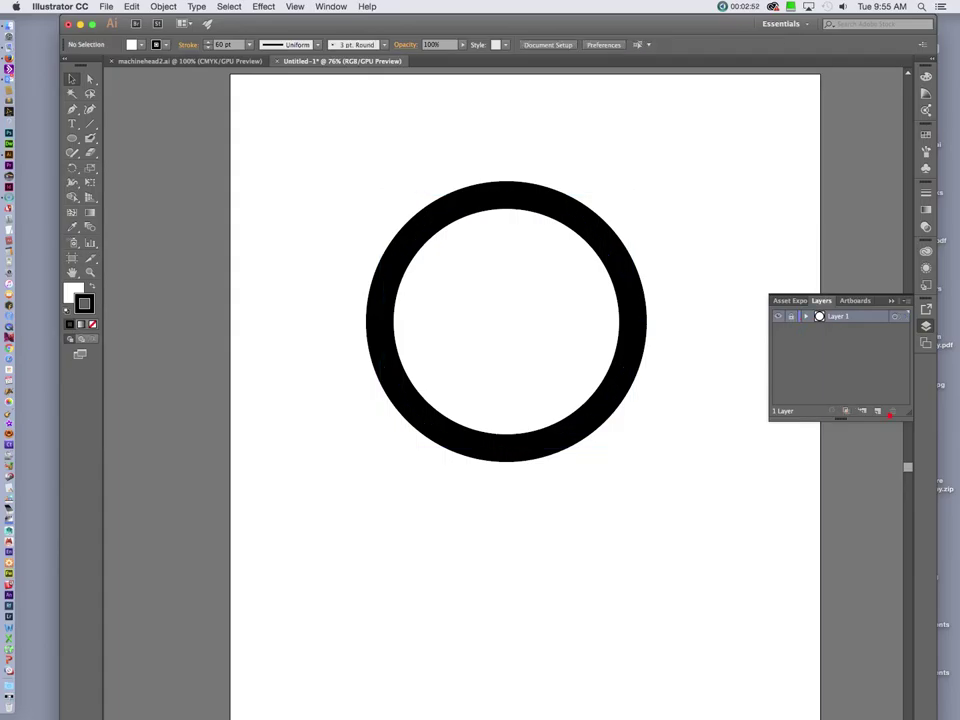
click(878, 411)
click(831, 346)
drag(831, 346, 831, 348)
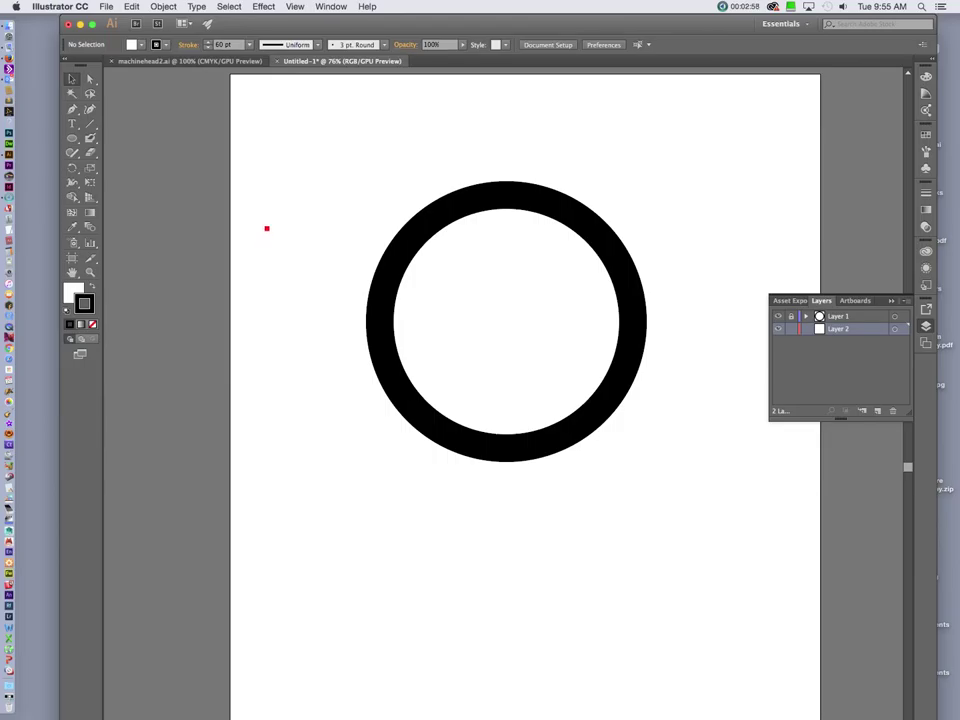
Draw a black, stroke-less rectangle covering most of the page on the new layer.
key(m)
click(93, 287)
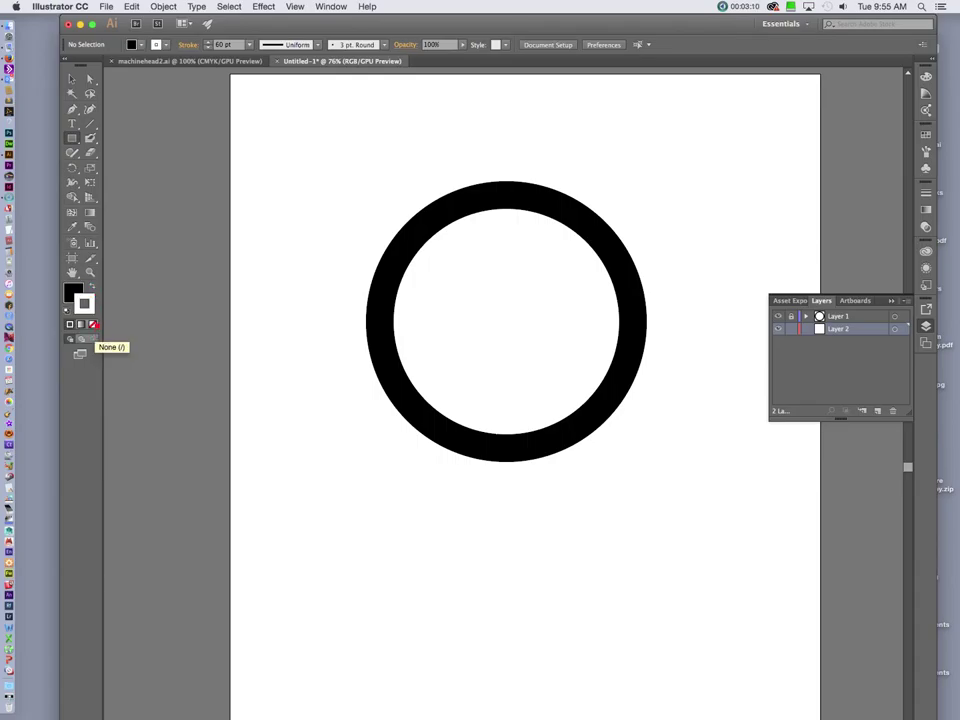
click(93, 324)
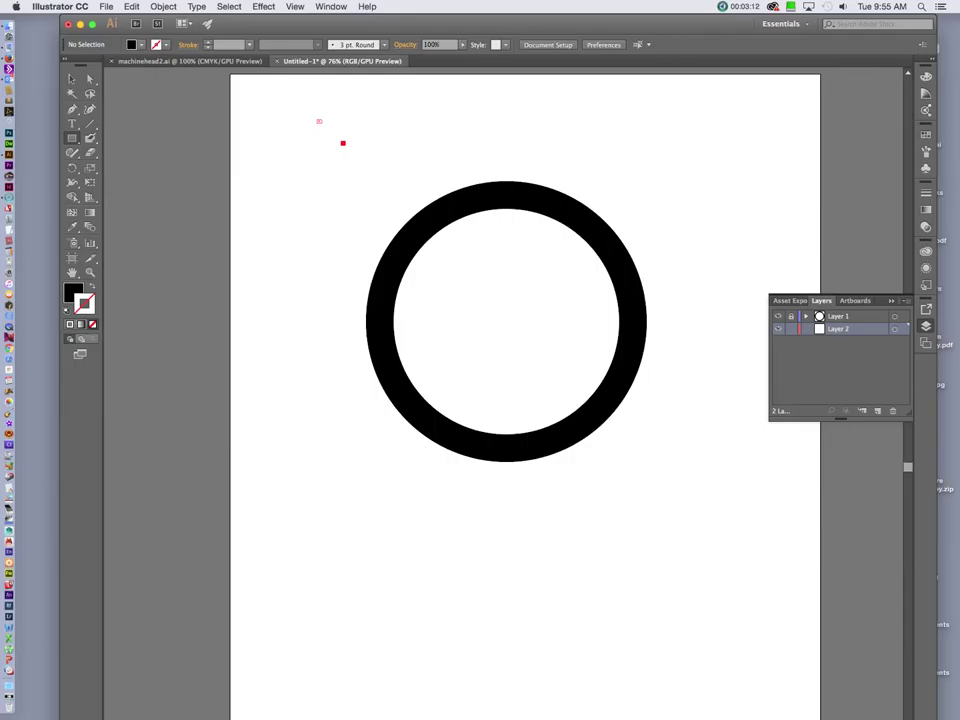
drag(317, 120, 735, 638)
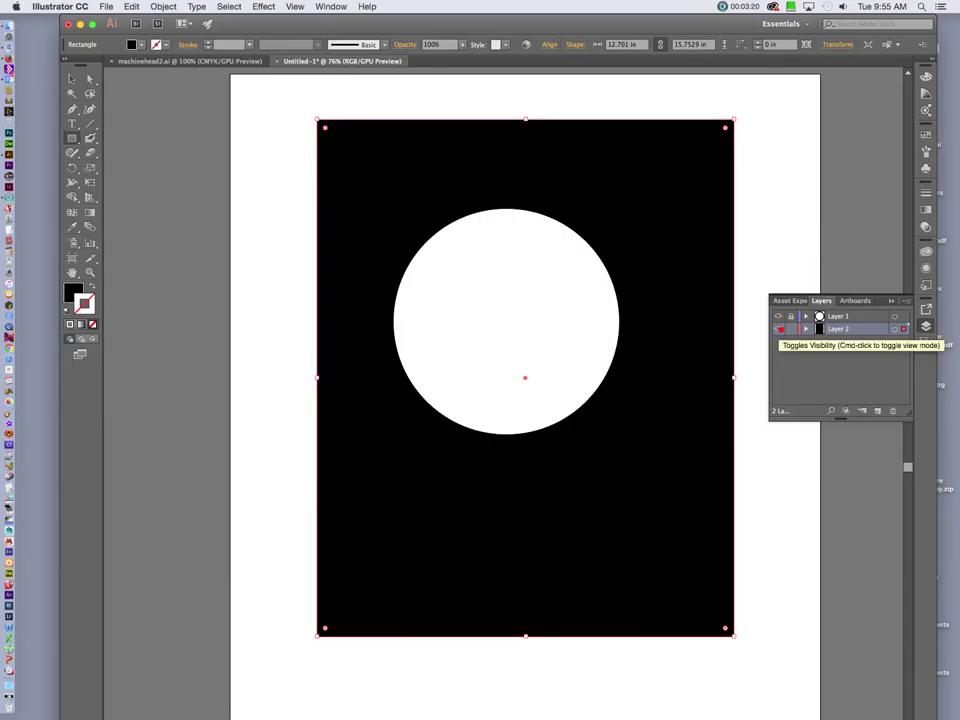
click(779, 329)
click(779, 329)
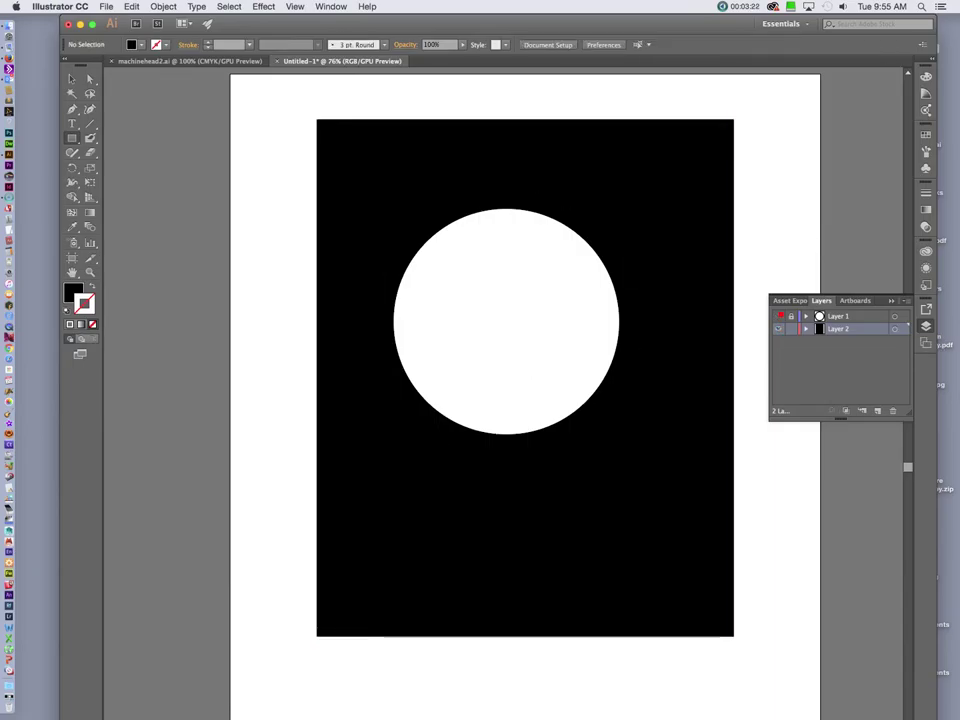
click(72, 78)
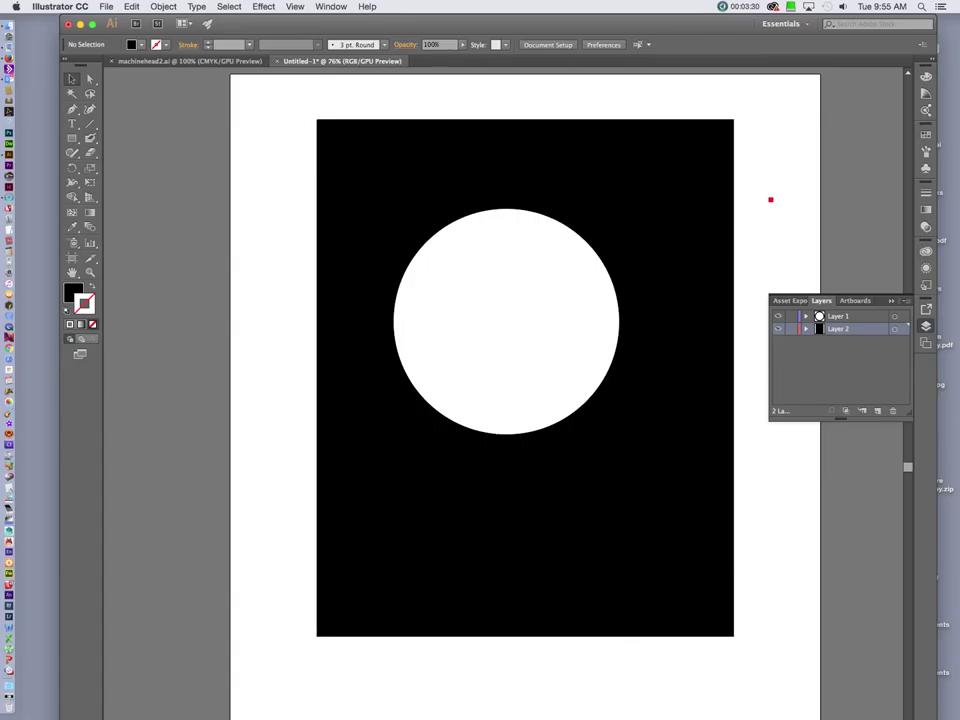
Nudge the ring lower and right, then drag its top anchor point with Direct Selection.
click(578, 318)
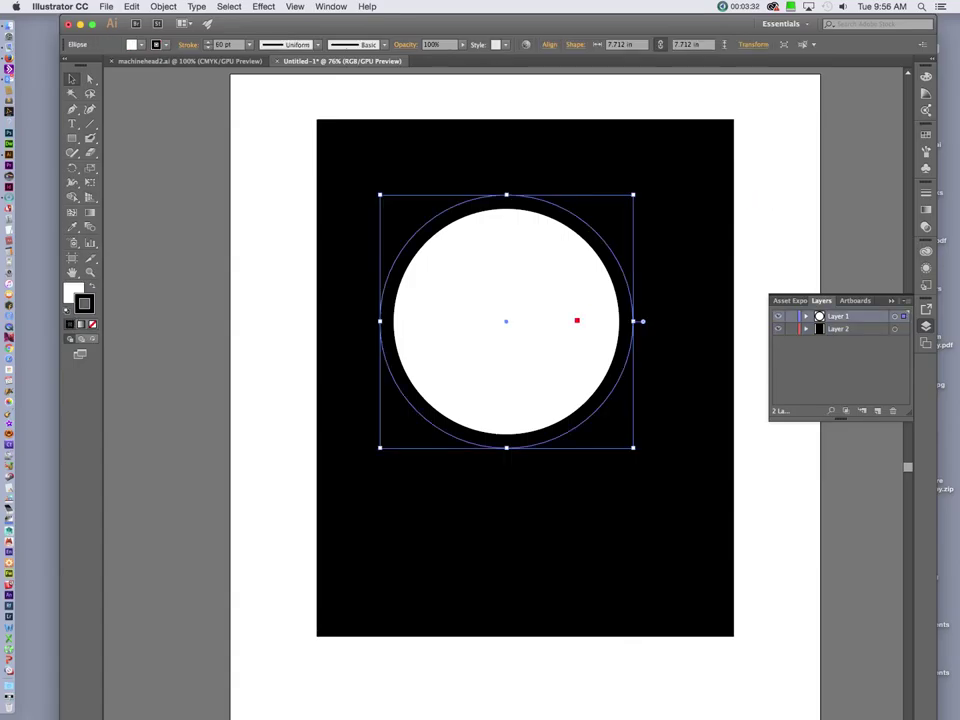
drag(575, 322, 586, 351)
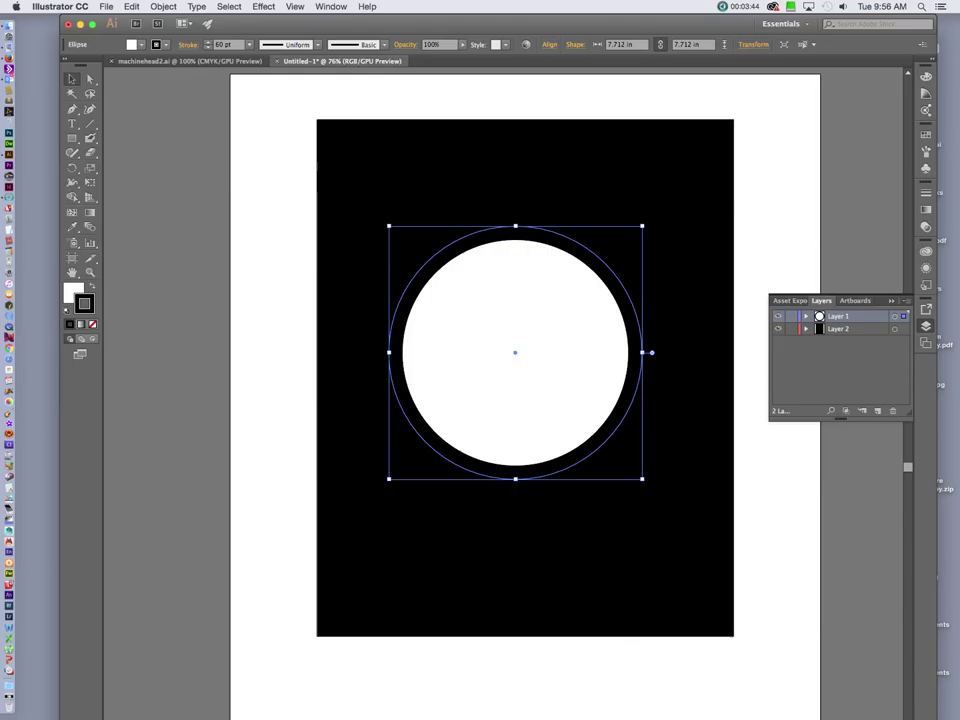
key(a)
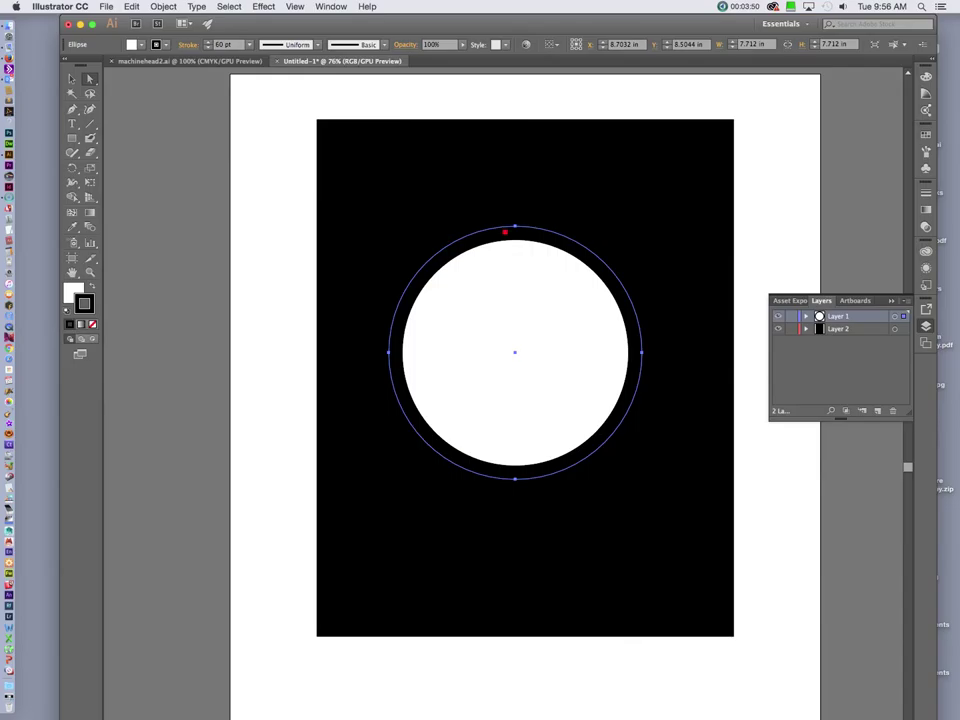
click(515, 226)
mouse_move(515, 226)
mouse_down()
mouse_move(514, 163)
mouse_move(521, 285)
mouse_move(454, 229)
mouse_move(555, 229)
mouse_move(514, 229)
mouse_up()
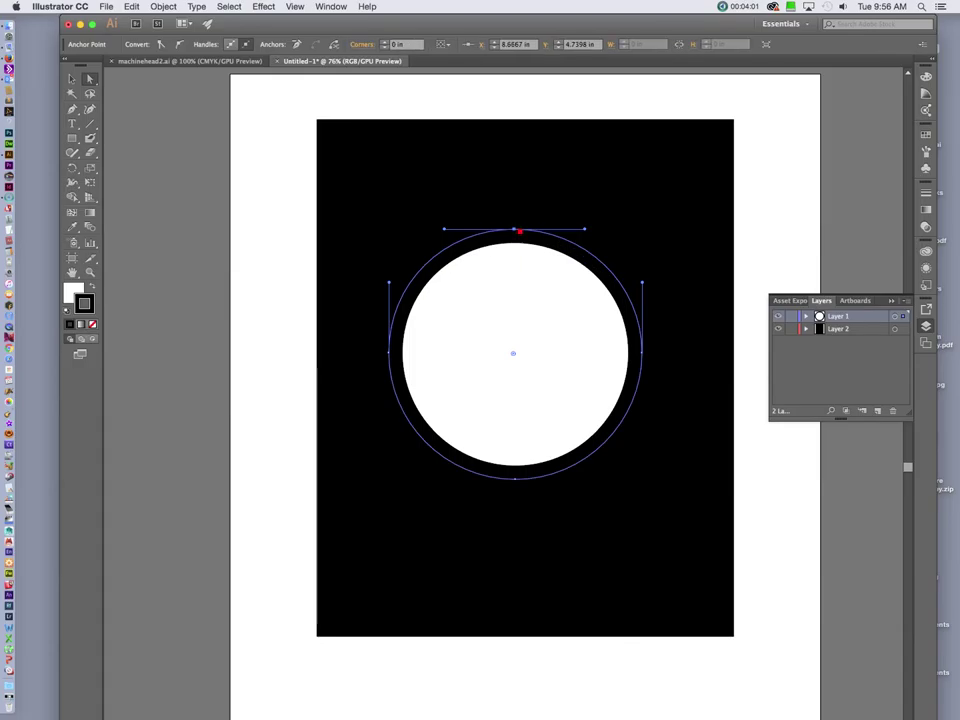
Select the ring and rectangle together, group them, then undo the grouping.
click(72, 79)
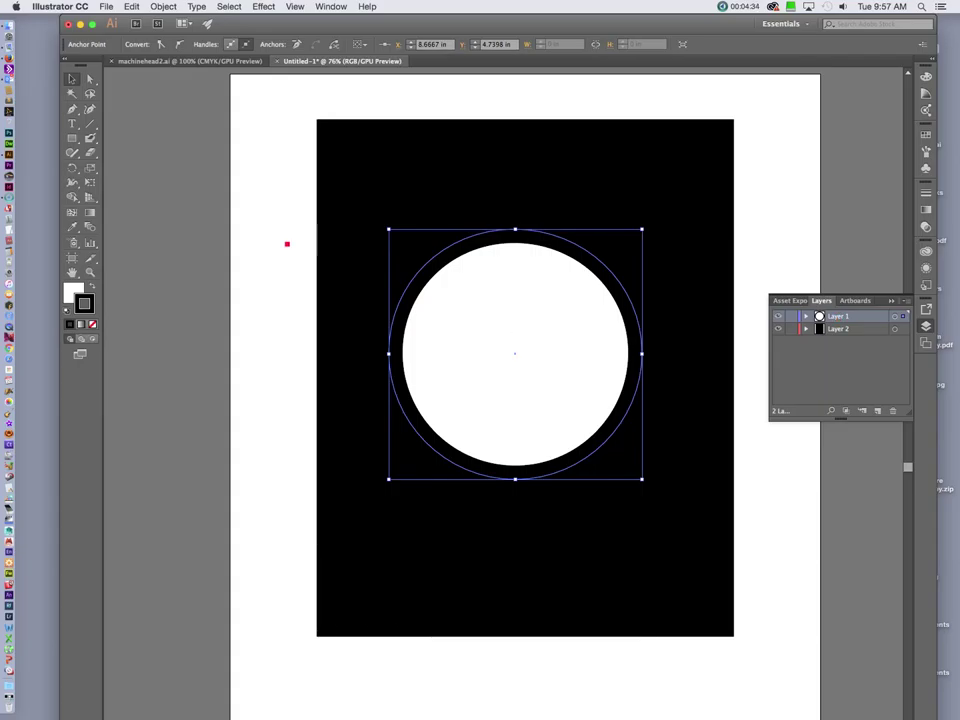
key(super+a)
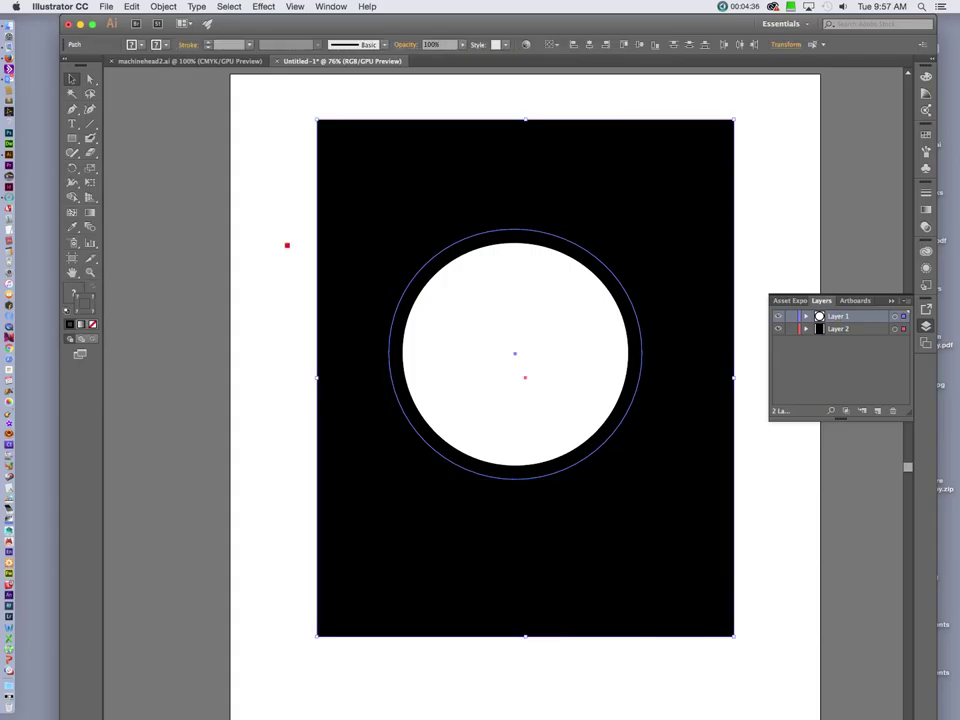
key(a)
key(super+g)
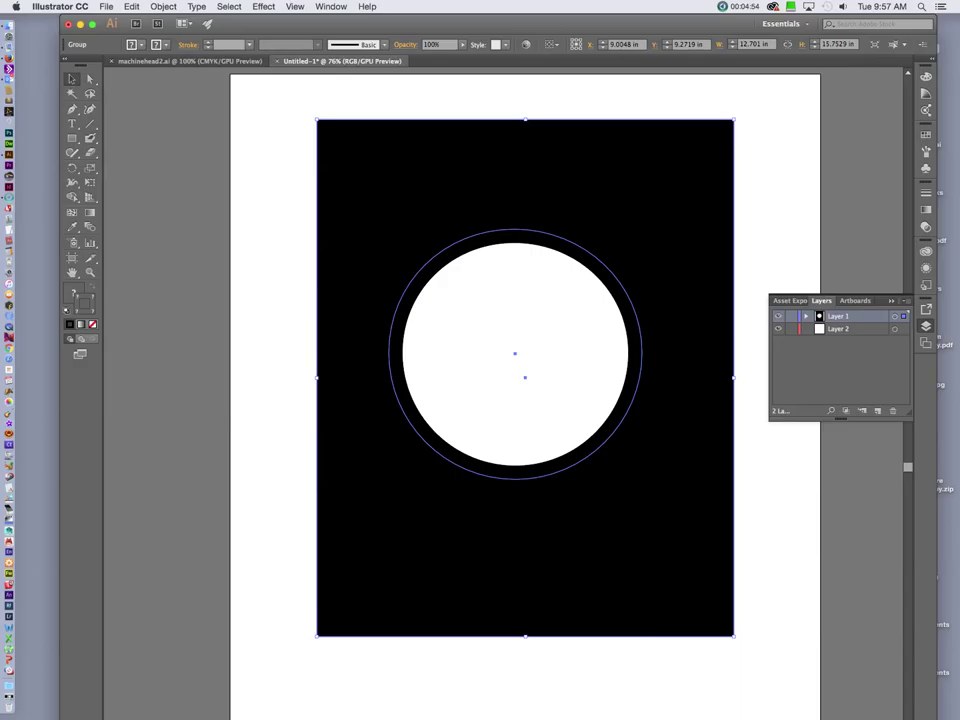
key(super+z)
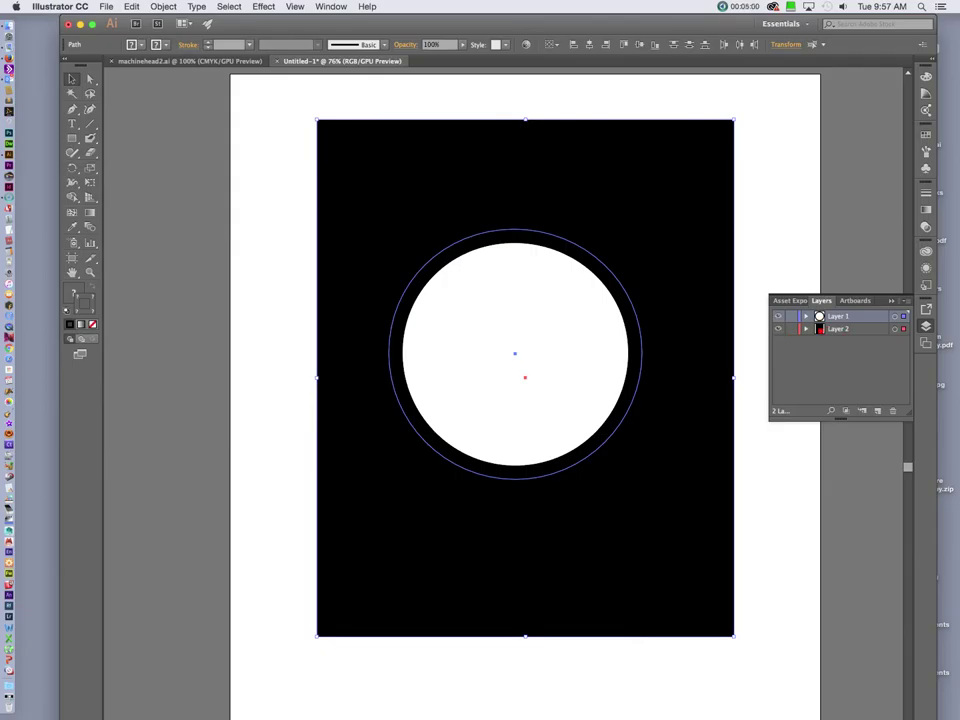
Rename Layer 2 to 'rectangle' and Layer 1 to 'Circle'.
double_click(848, 331)
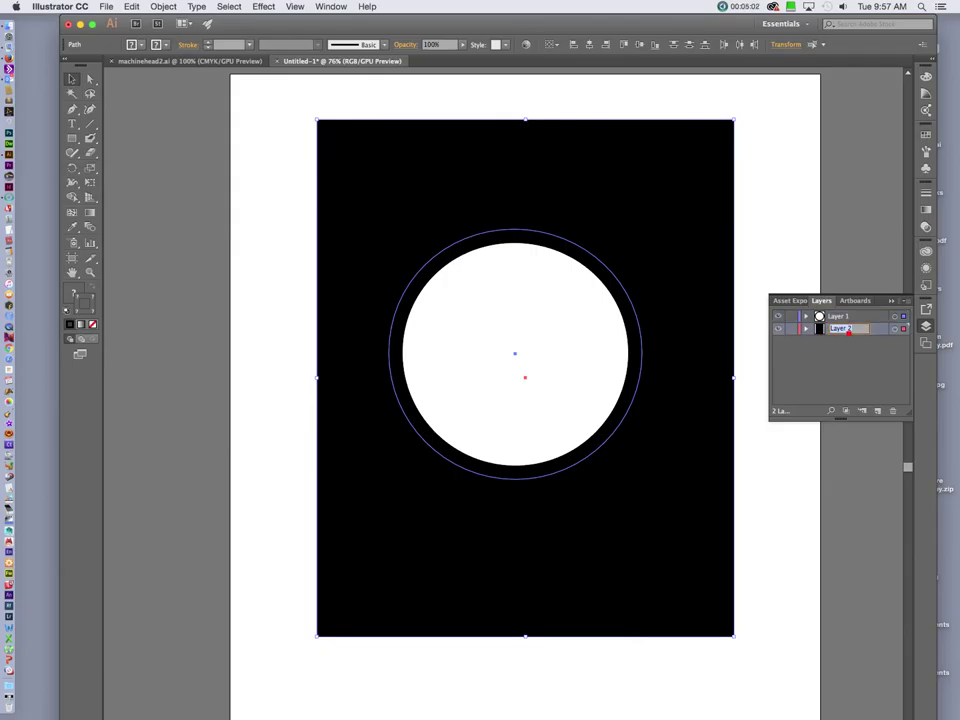
text(rectangle)
key(Return)
double_click(845, 316)
text(Circle)
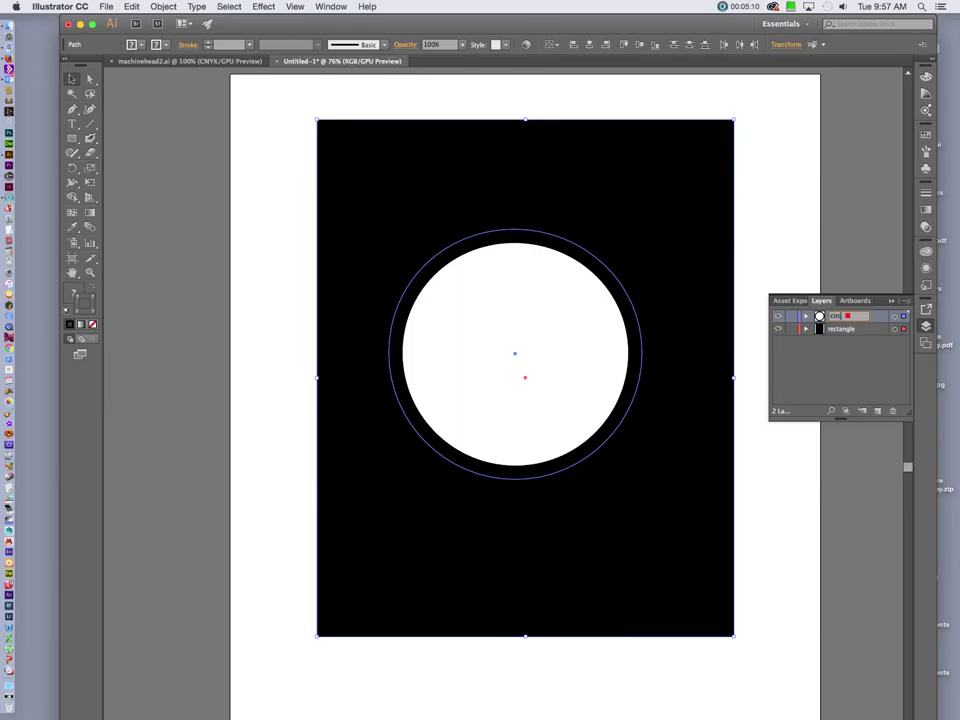
key(Return)
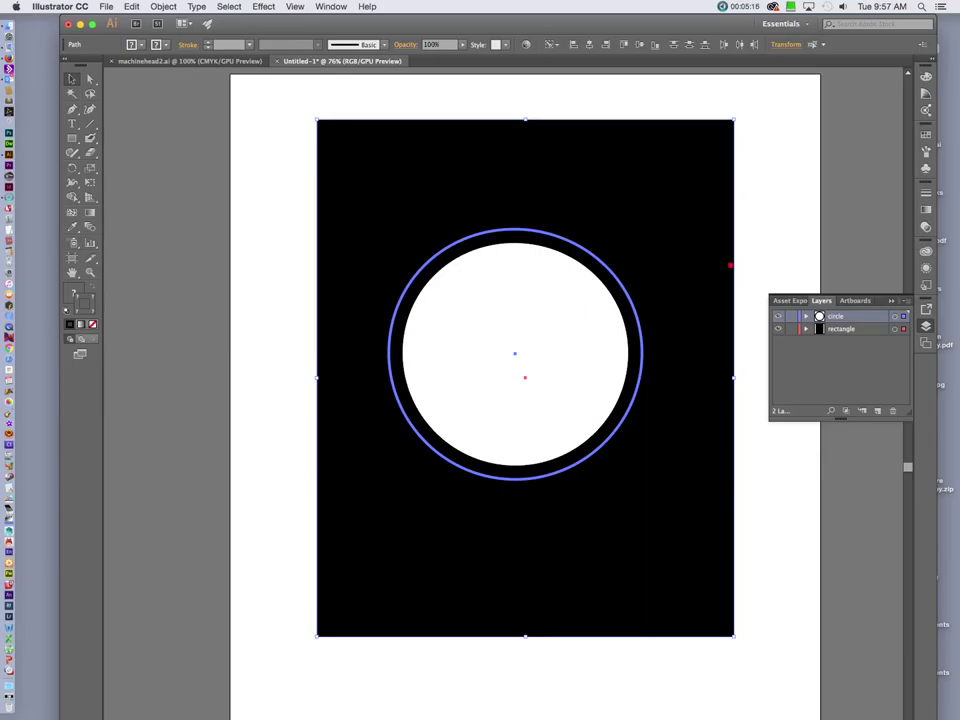
key(a)
In Outline view select the circle, hide the rectangle layer, then return to Preview.
key(super+y)
key(v)
click(576, 289)
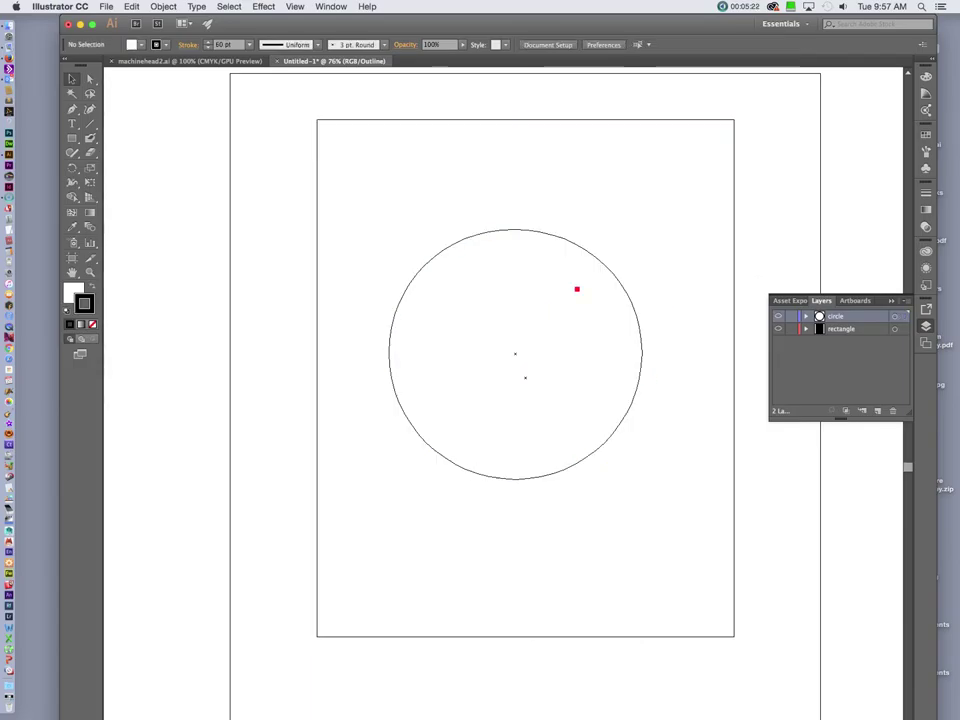
click(600, 262)
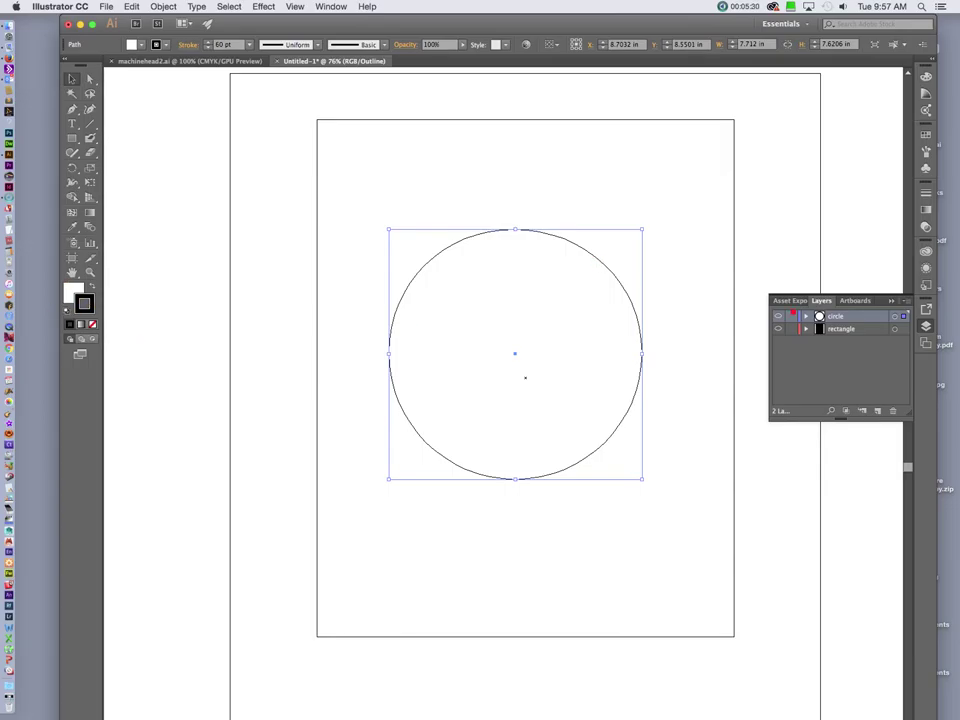
click(778, 329)
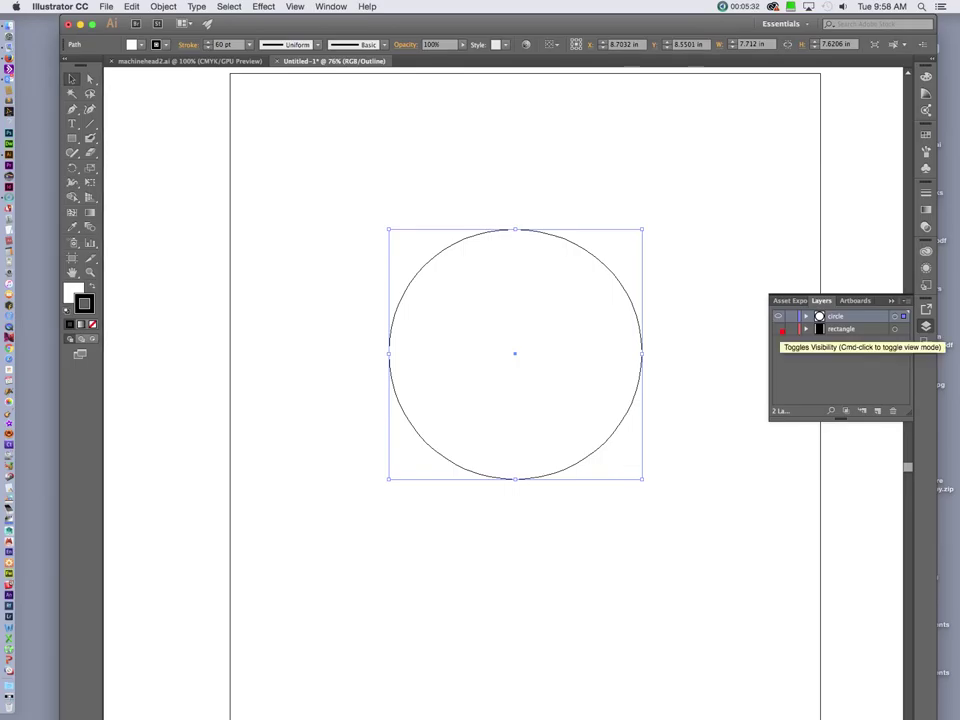
key(super+y)
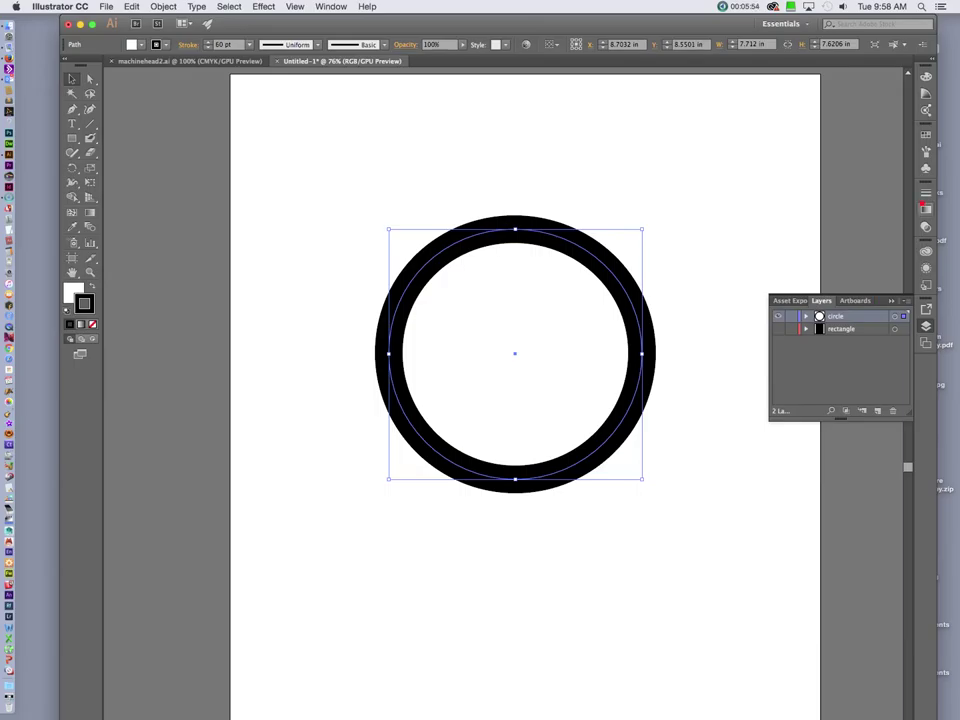
Try lens-shaped and tapered width profiles on the ring's stroke.
click(926, 193)
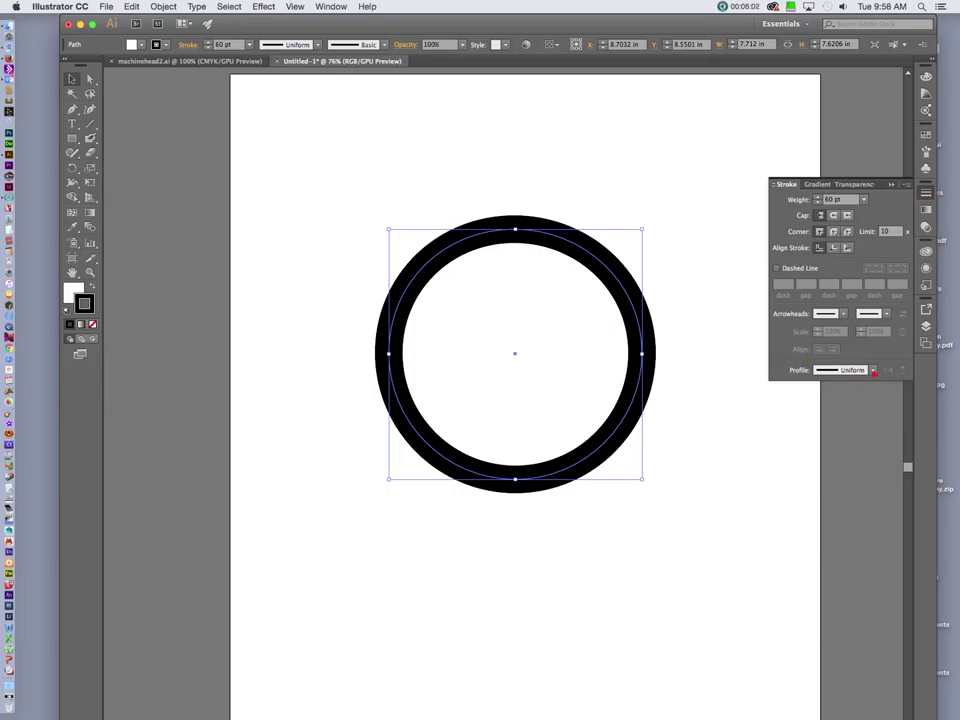
click(872, 370)
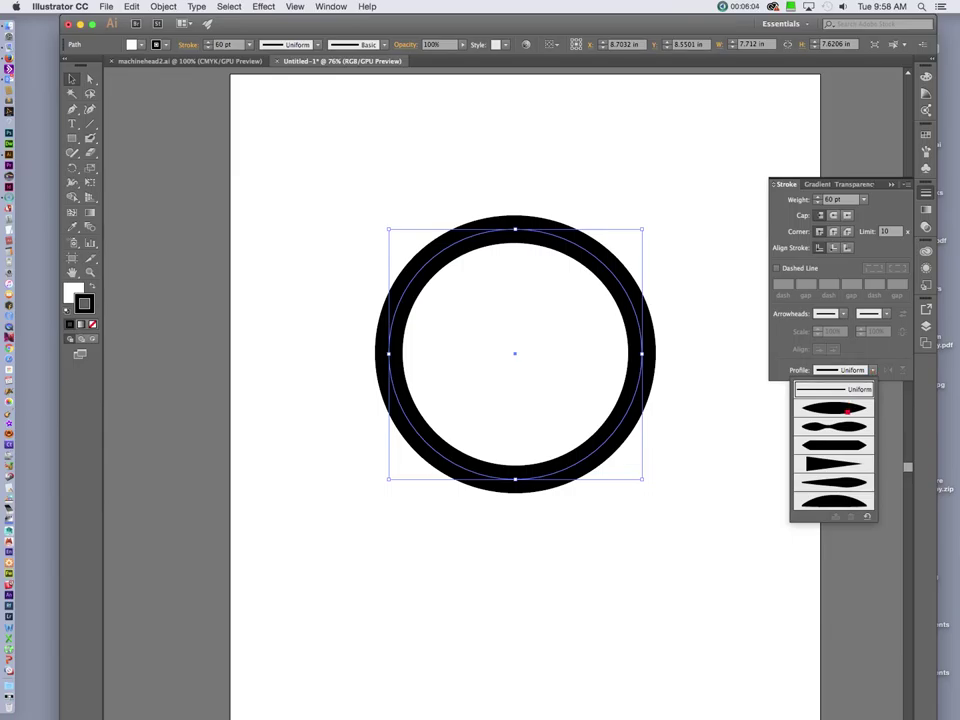
click(847, 412)
click(872, 370)
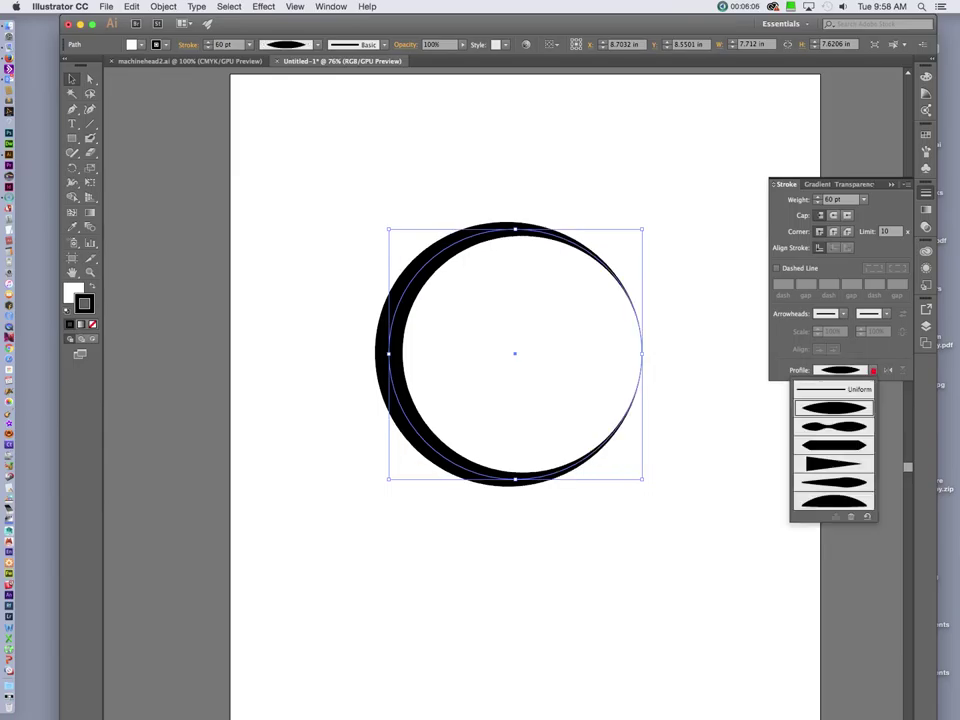
click(889, 371)
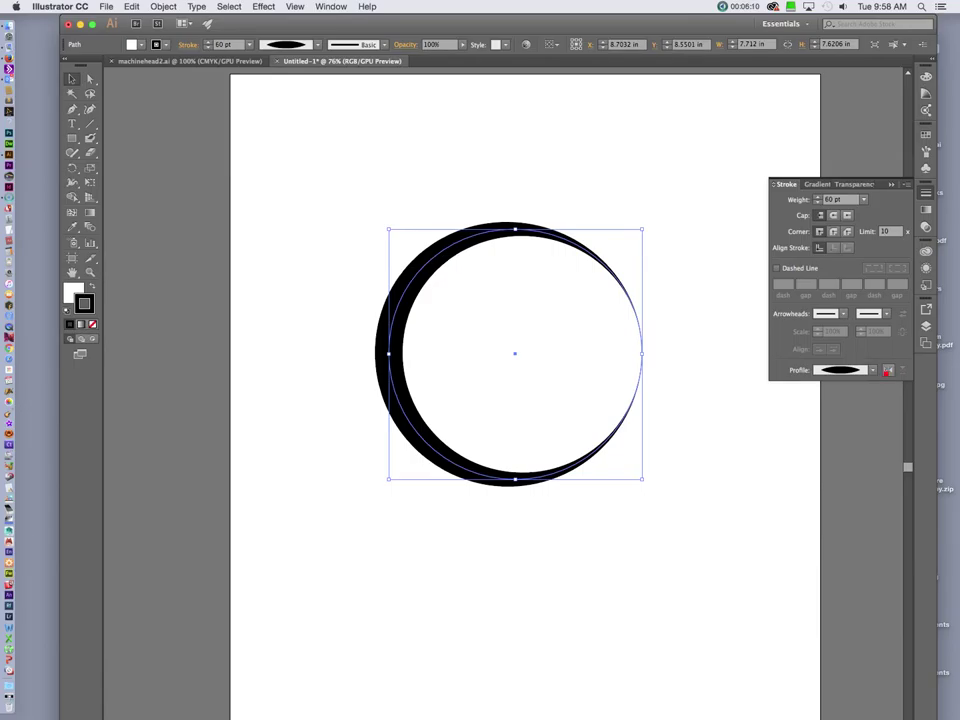
click(876, 372)
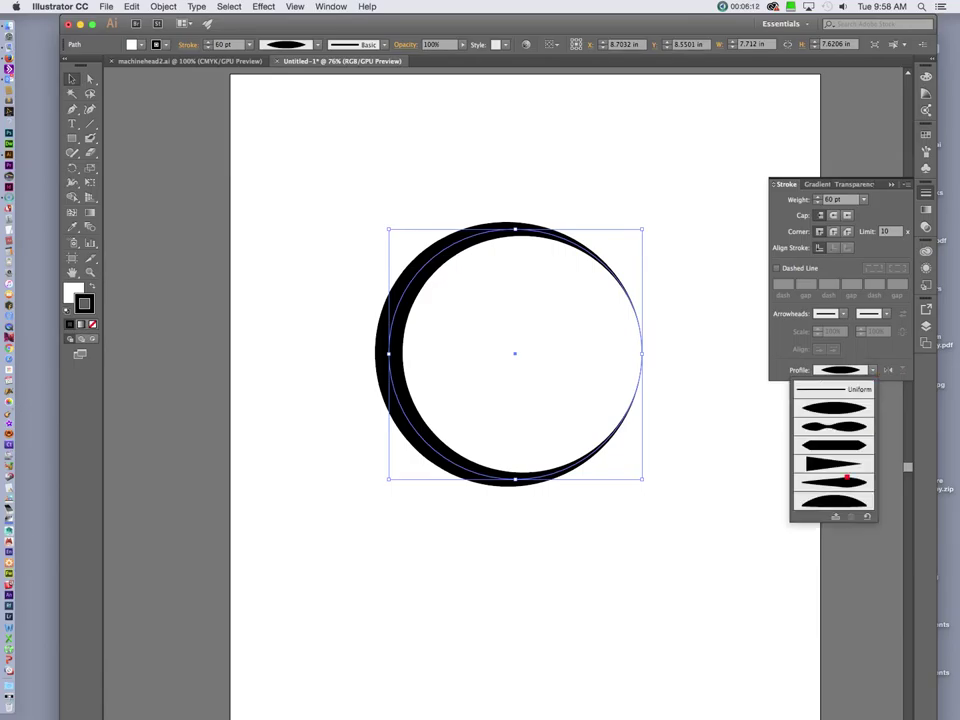
click(840, 464)
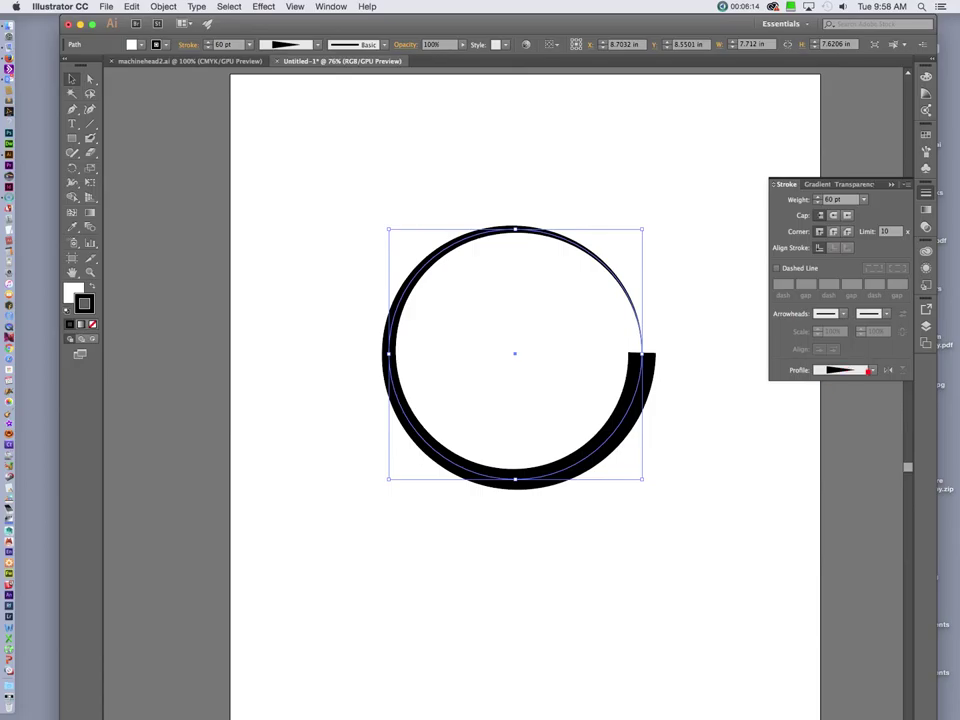
click(857, 371)
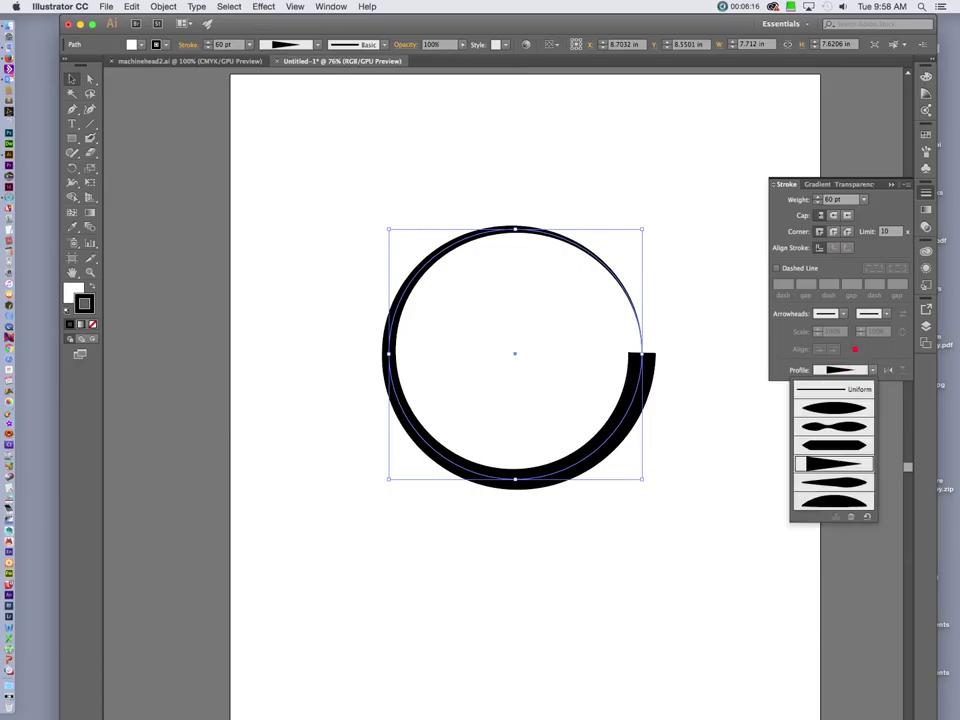
click(829, 267)
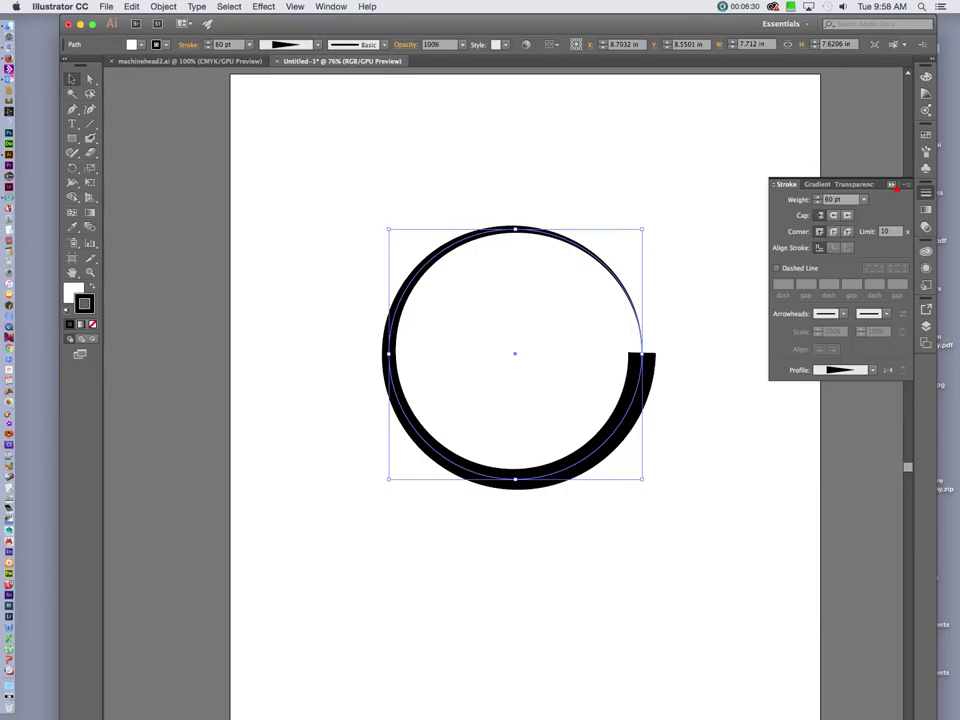
Revert the stroke to the Uniform even-width profile and switch to Outline view.
key(Up)
key(Up)
key(Up)
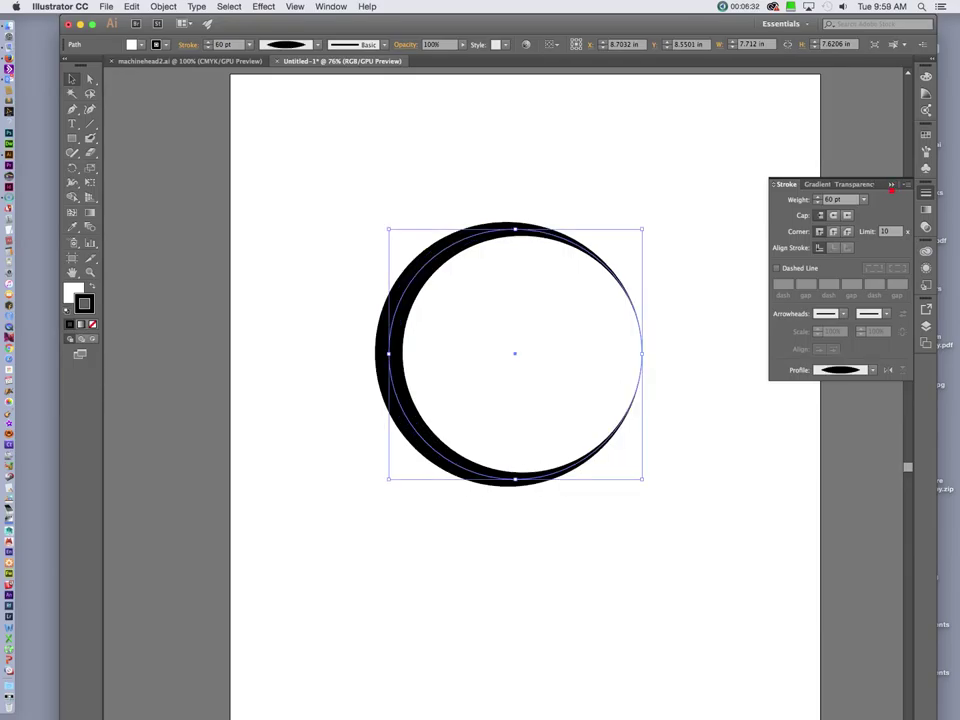
key(a)
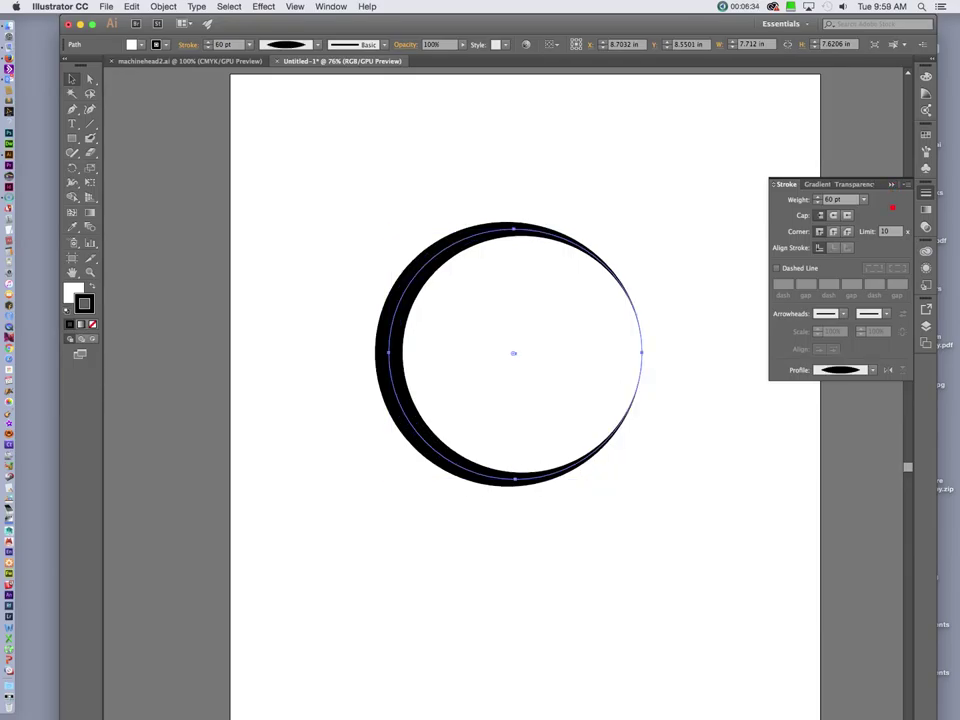
key(Up)
key(v)
key(a)
key(super+y)
key(super+y)
key(super+y)
key(super+y)
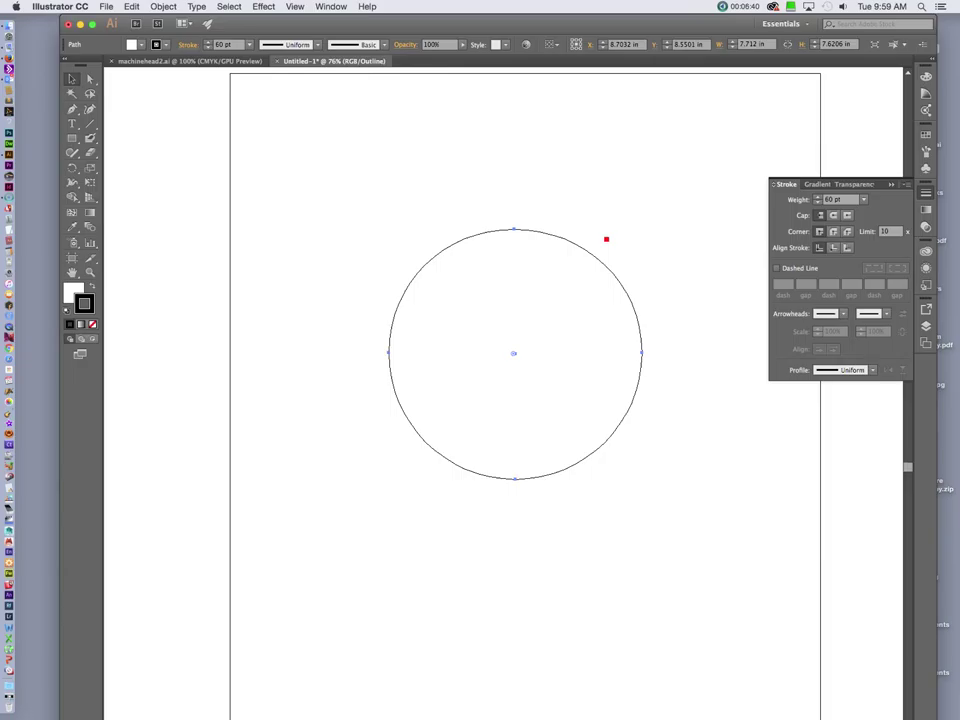
Expand the ring with Fill unchecked and Stroke checked, outlining the 60 pt stroke.
key(super+y)
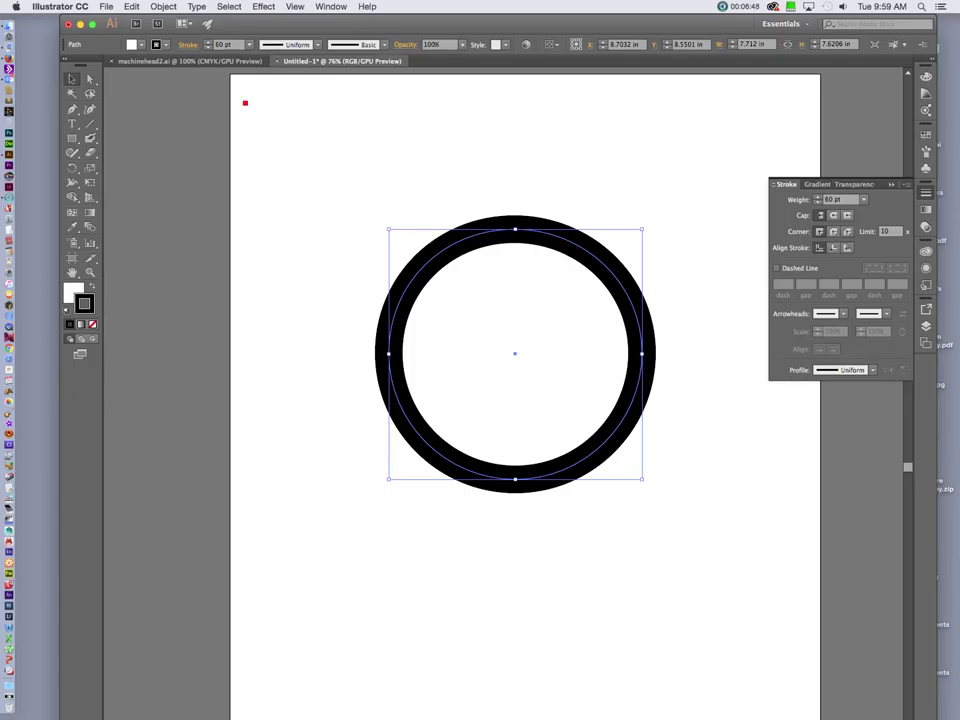
click(164, 7)
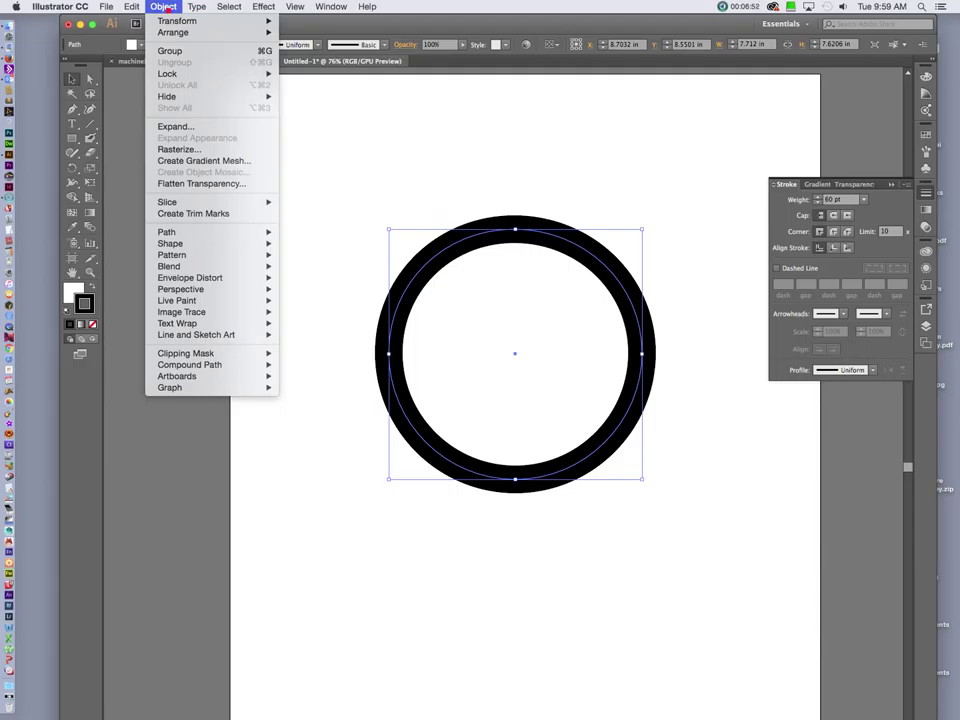
click(189, 126)
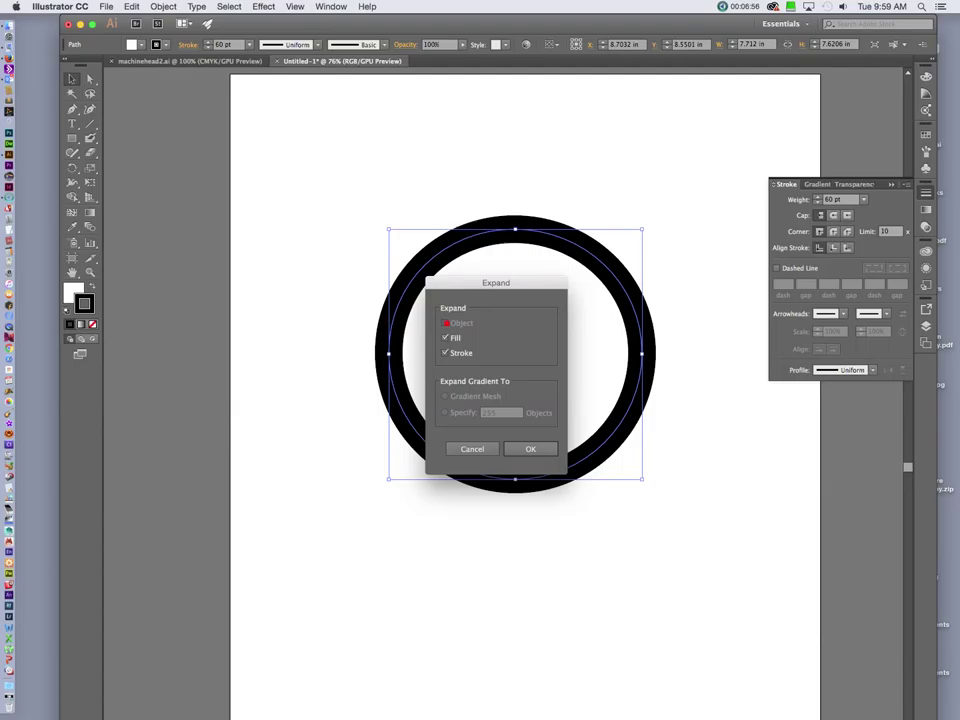
click(452, 343)
drag(479, 282, 258, 508)
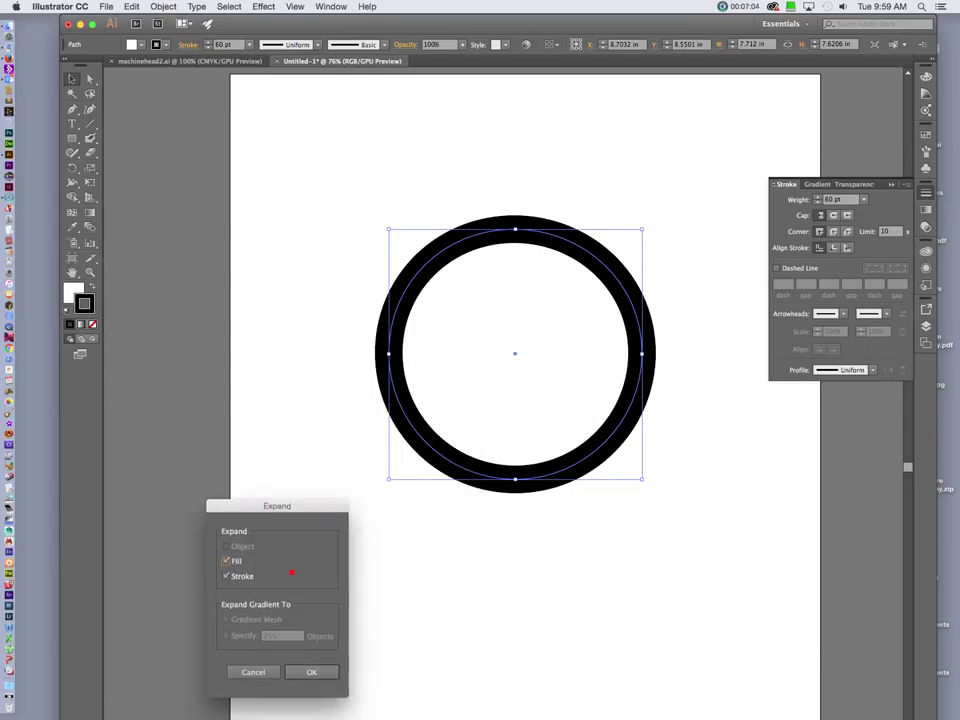
click(318, 673)
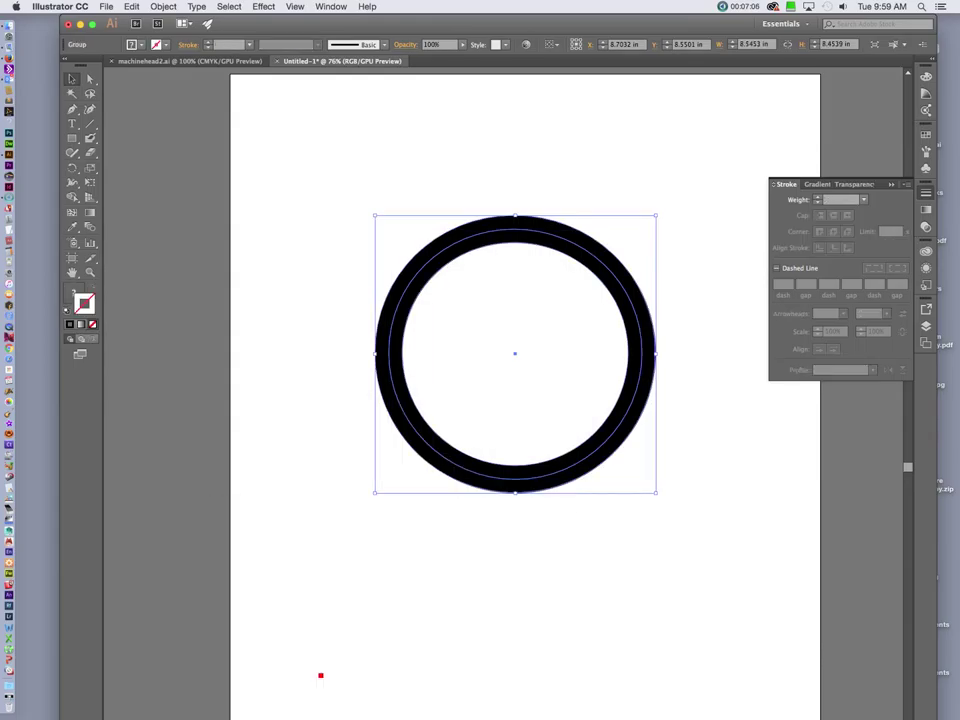
click(355, 663)
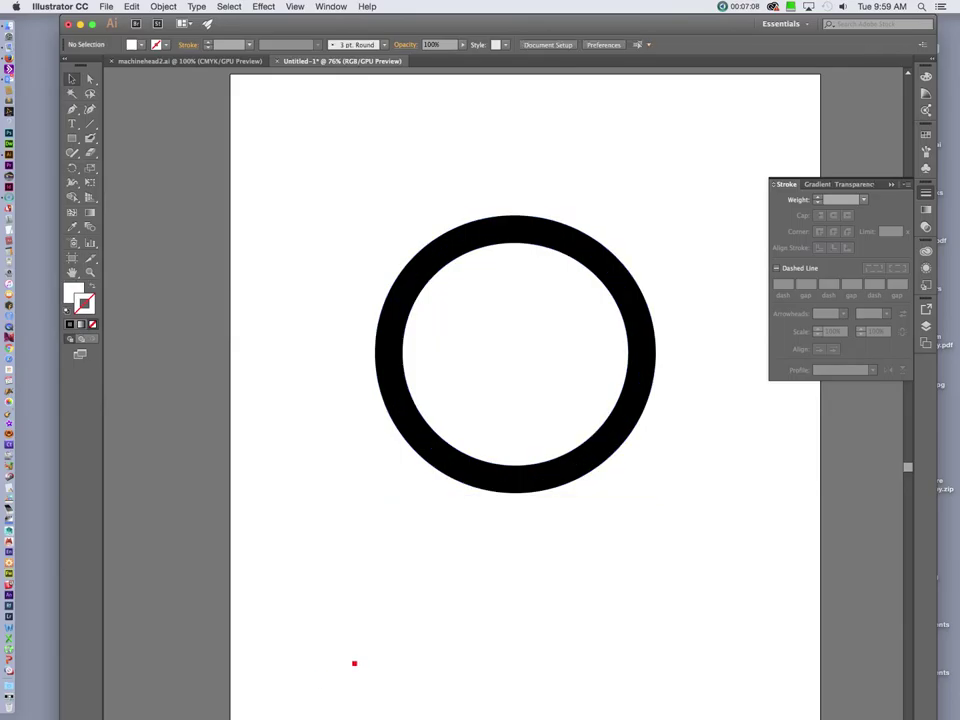
key(super+y)
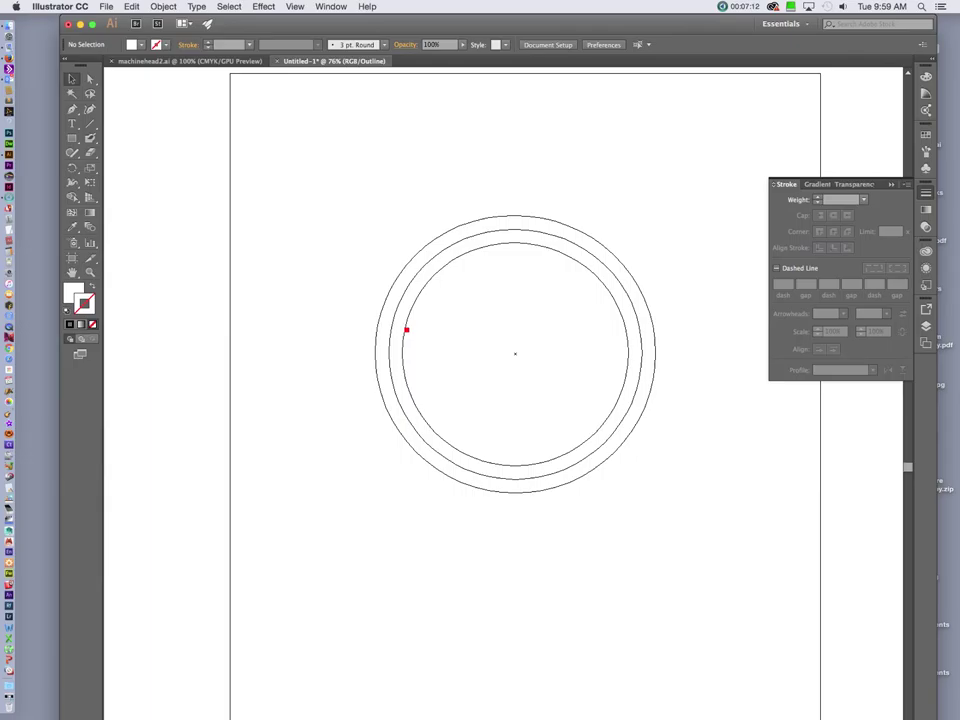
click(405, 336)
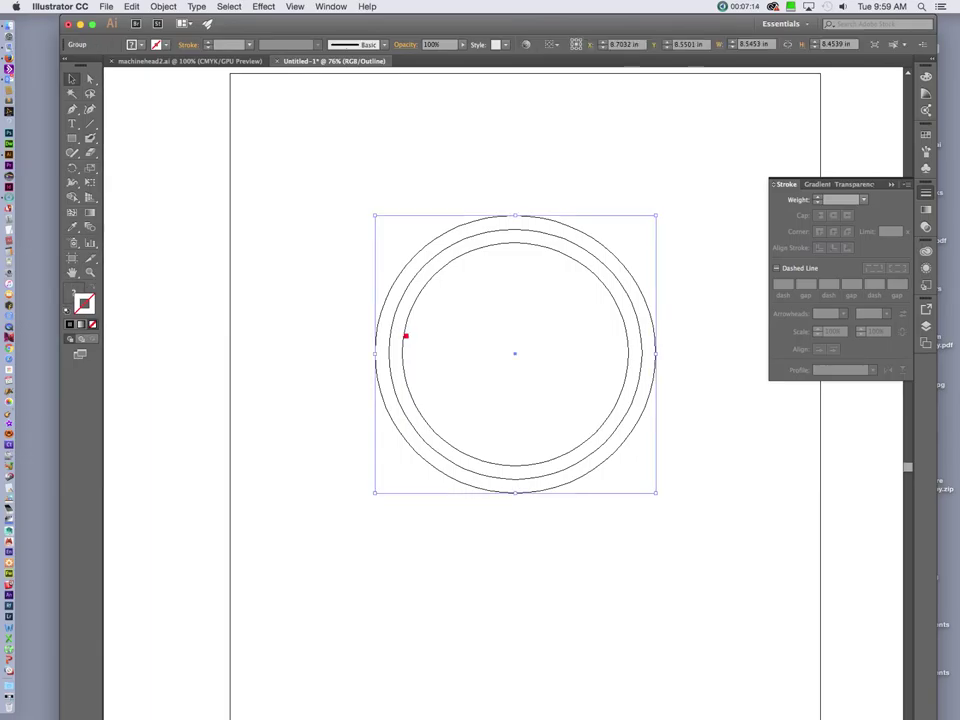
click(405, 337)
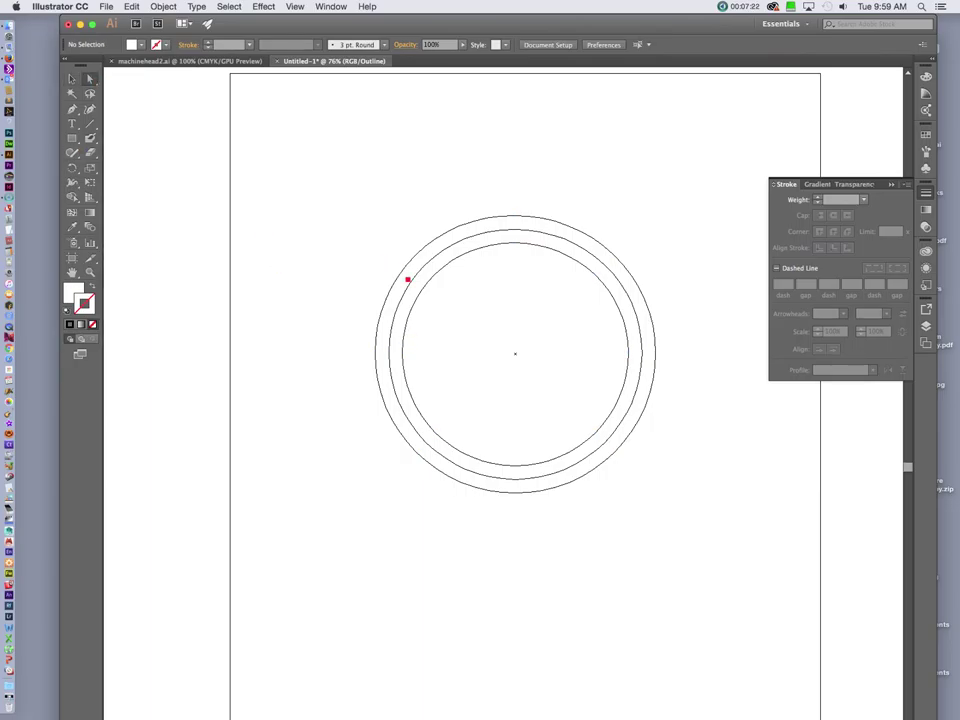
click(425, 292)
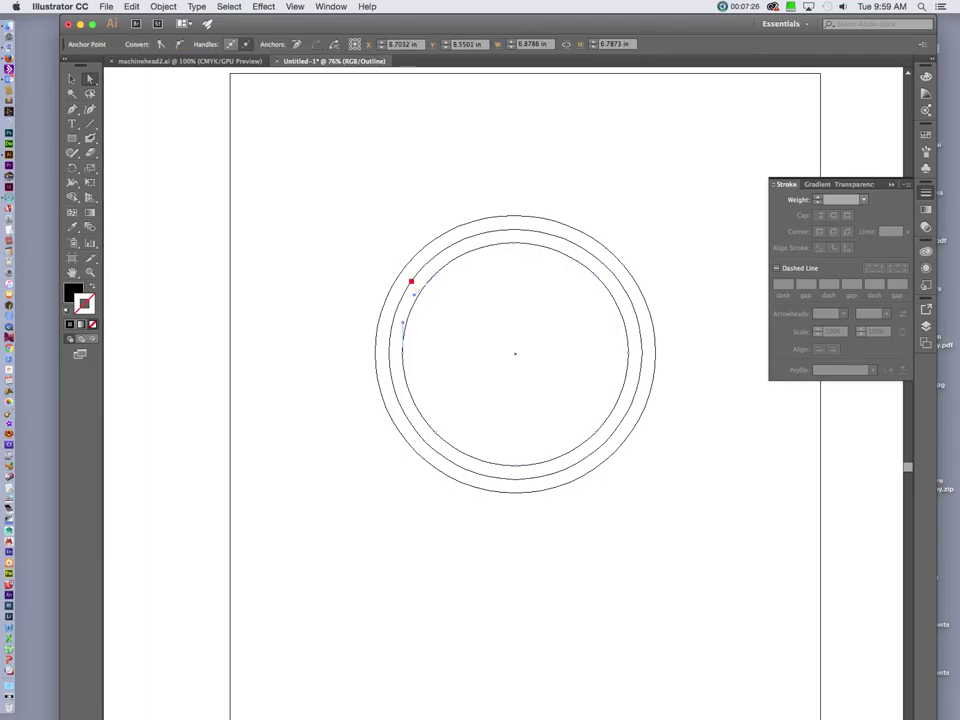
click(410, 288)
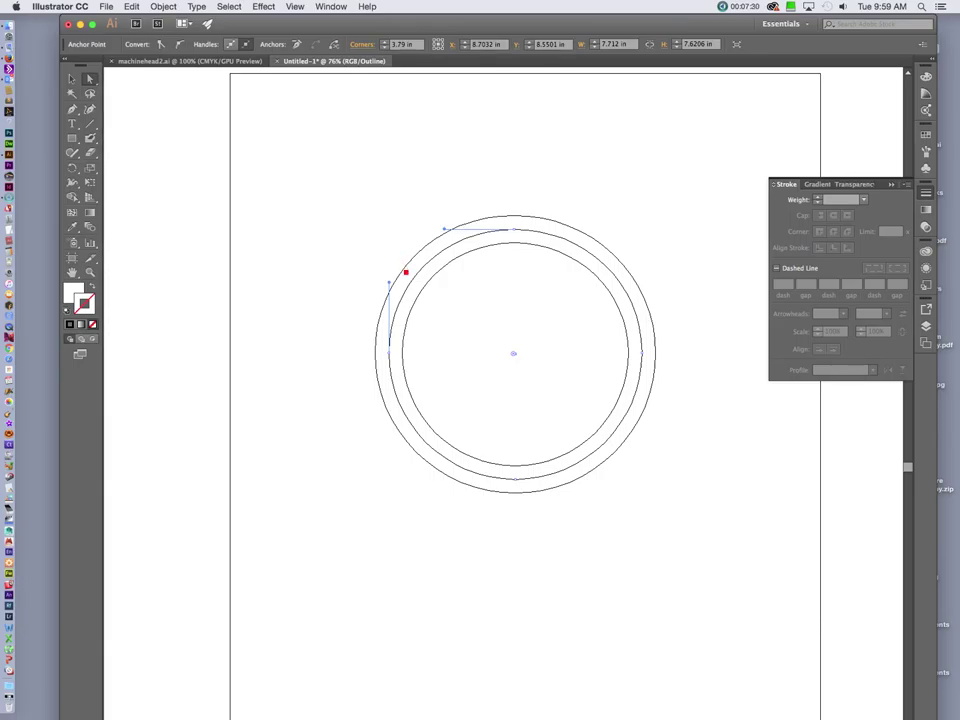
click(405, 272)
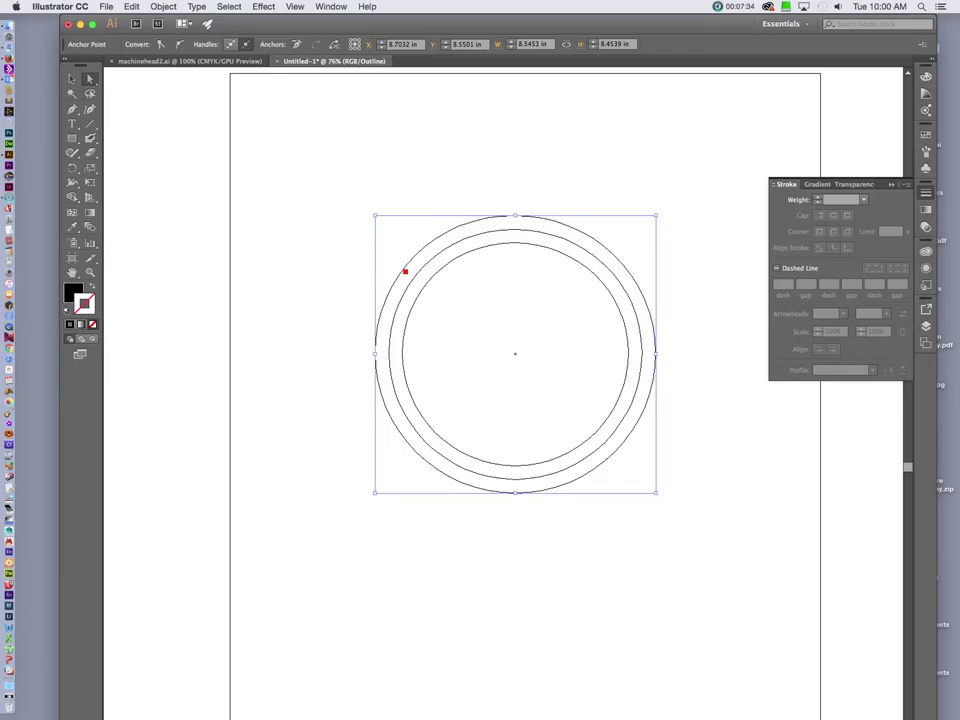
key(super+y)
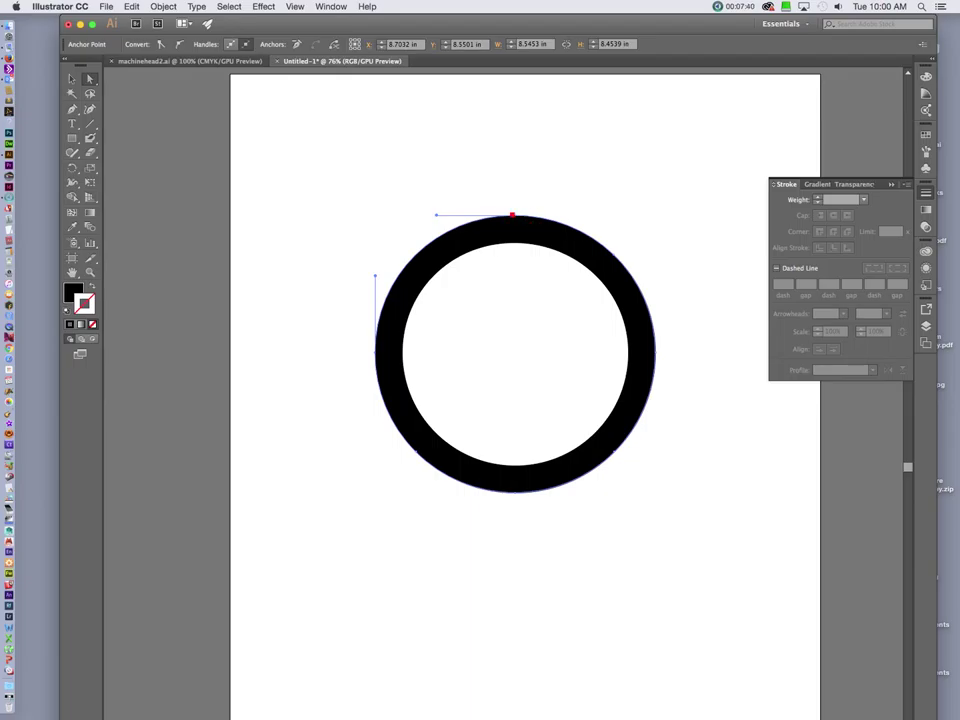
Pull the ring's top into a teardrop peak, move it down, and notch the inner circle's top.
drag(514, 216, 513, 151)
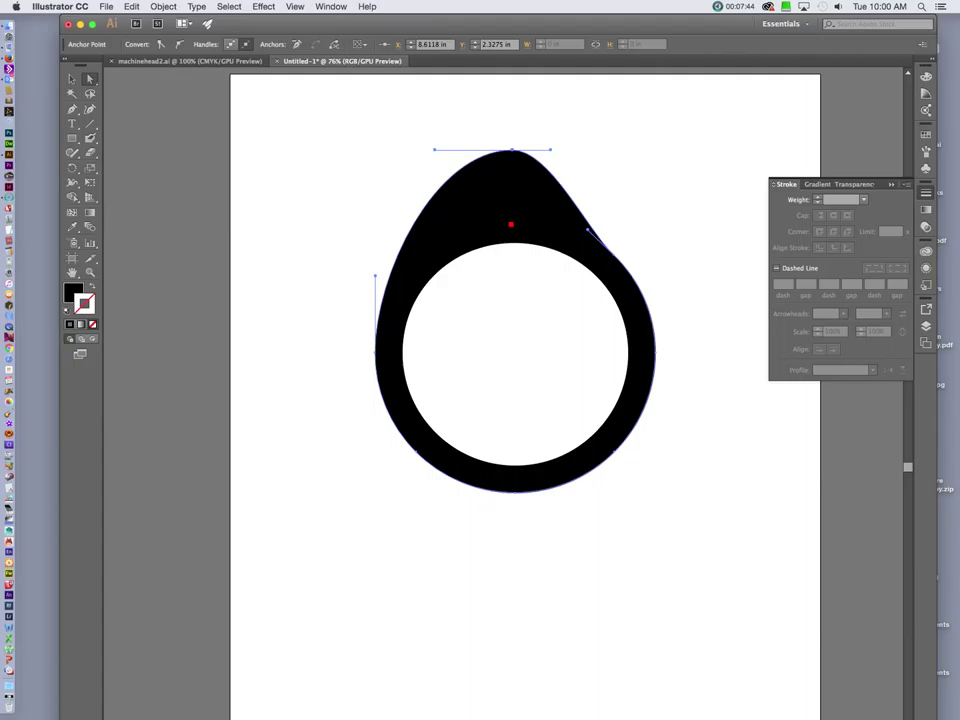
click(513, 224)
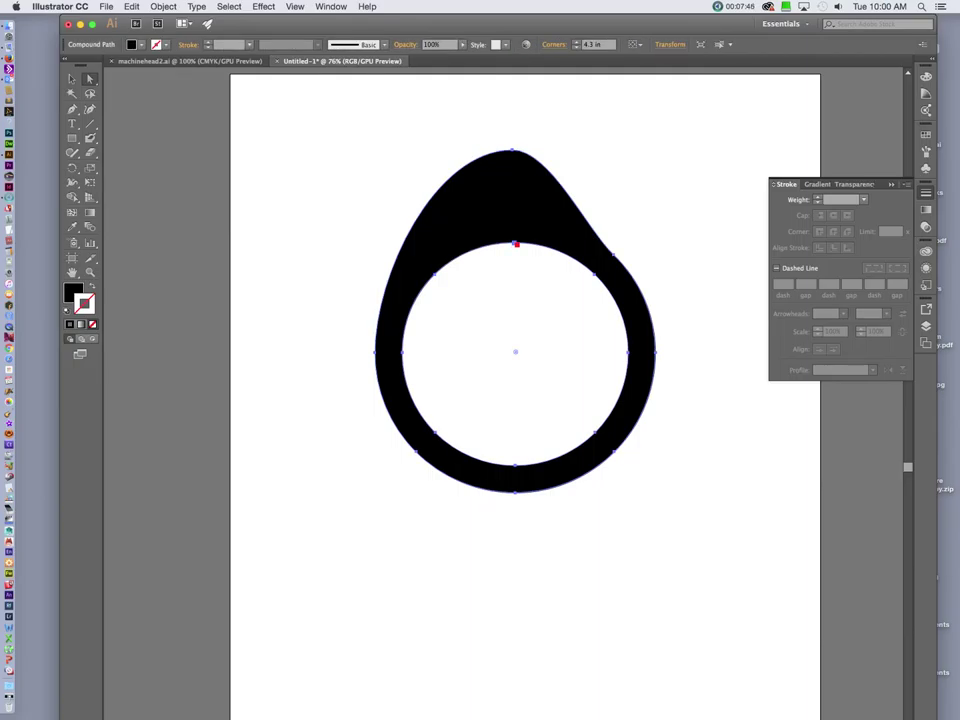
drag(515, 244, 525, 317)
click(629, 203)
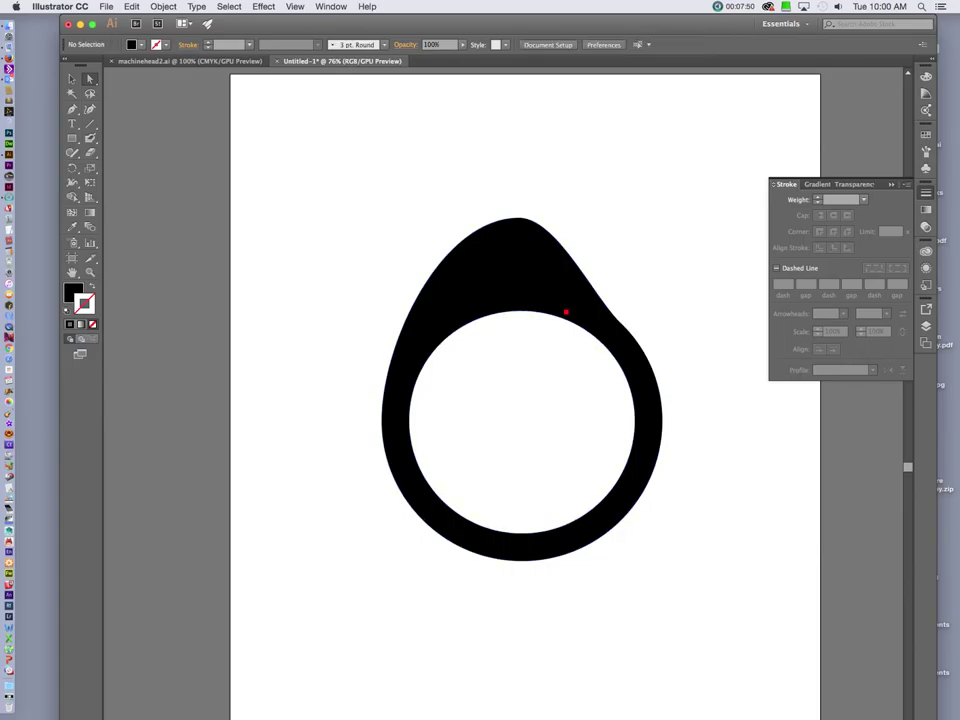
click(523, 313)
drag(523, 313, 538, 400)
click(518, 293)
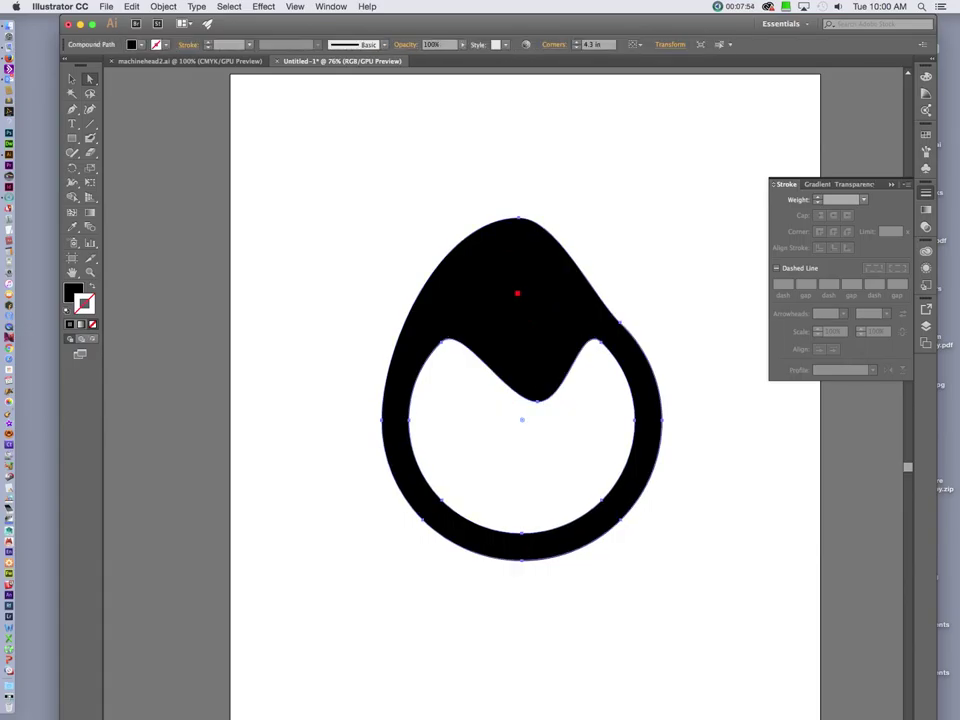
key(v)
In Outline view, drag the path's bottom point up inside the upper circle, then return to Preview.
key(ctrl+y)
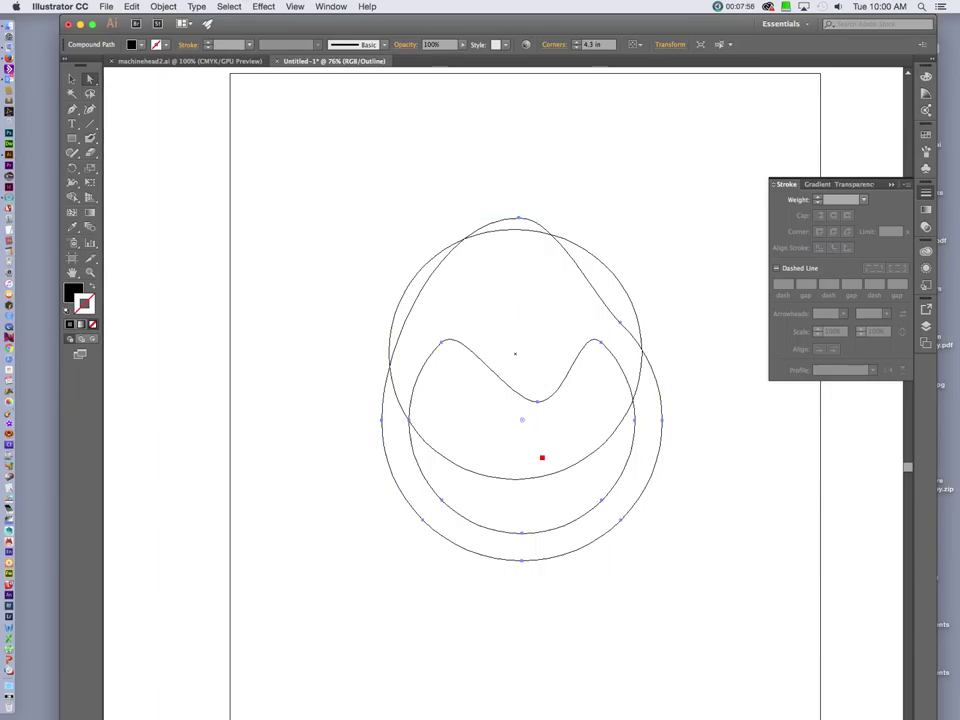
click(546, 476)
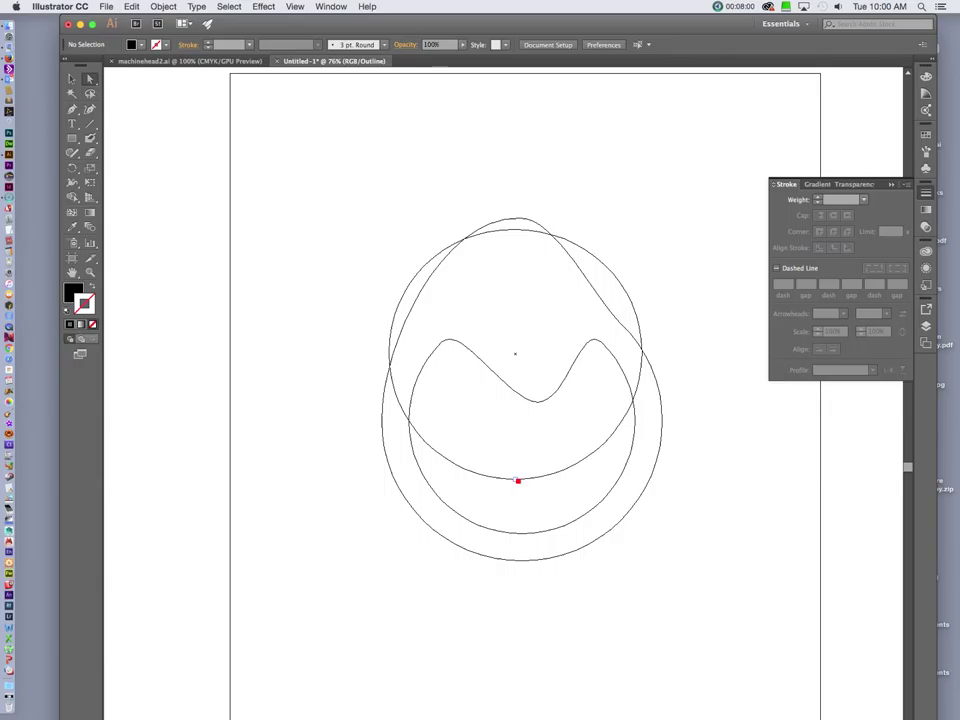
click(517, 480)
drag(517, 480, 402, 158)
key(ctrl+y)
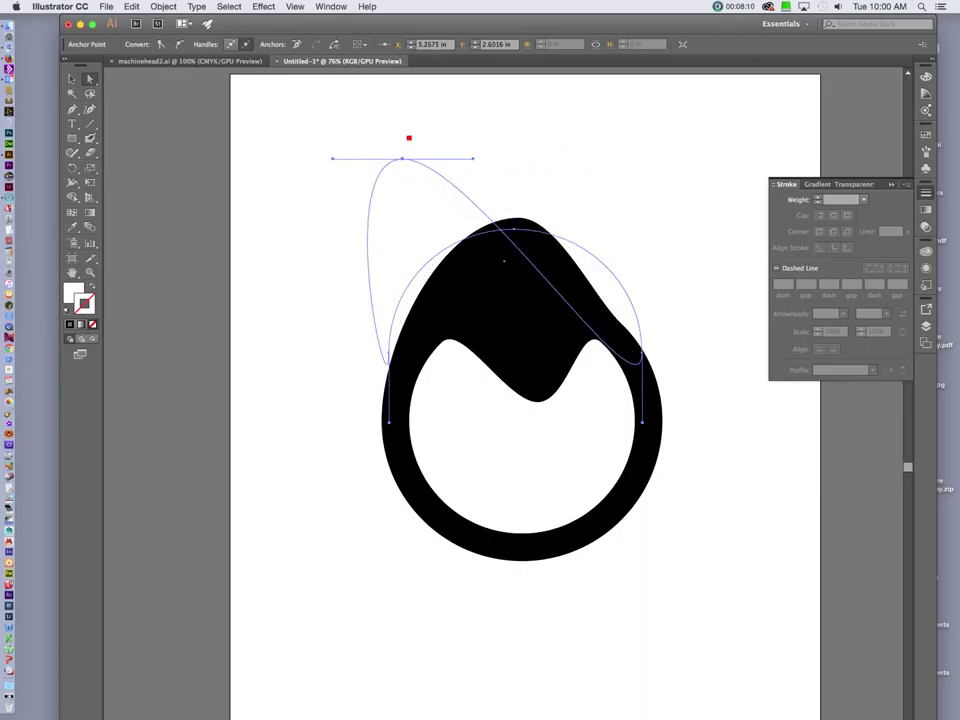
click(420, 133)
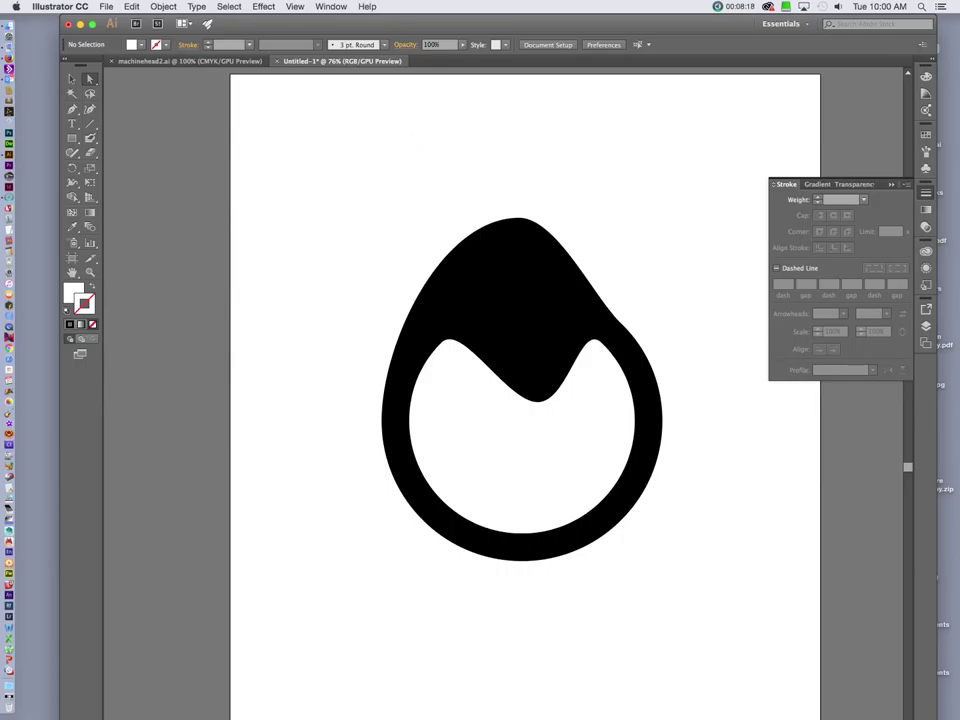
Inspect the inner cutout in Outline view, then select the whole ring and delete it.
key(super+y)
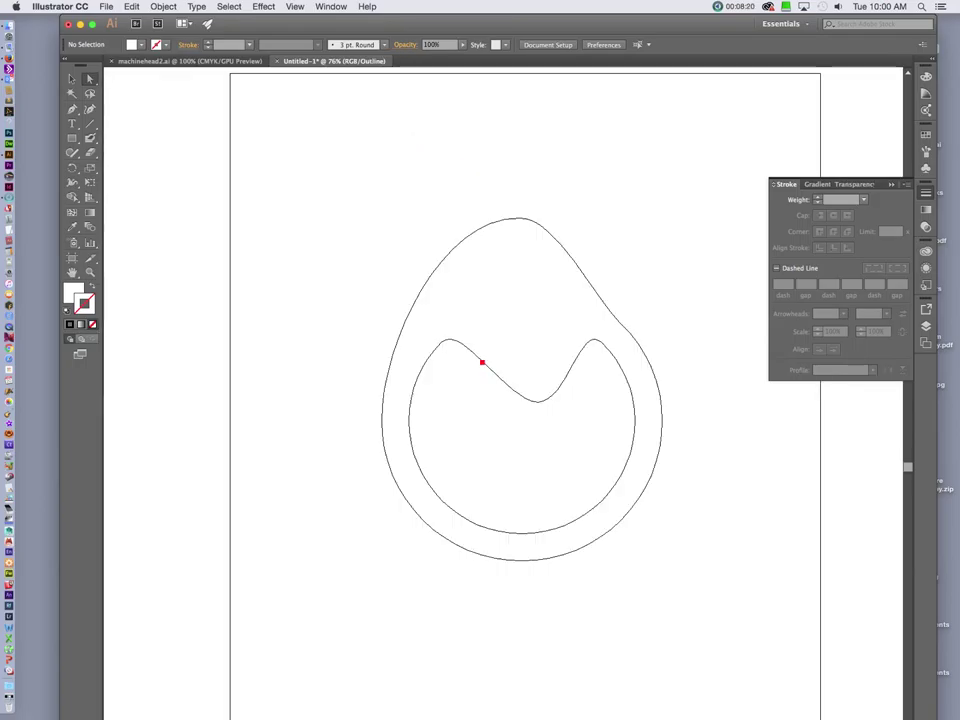
click(482, 362)
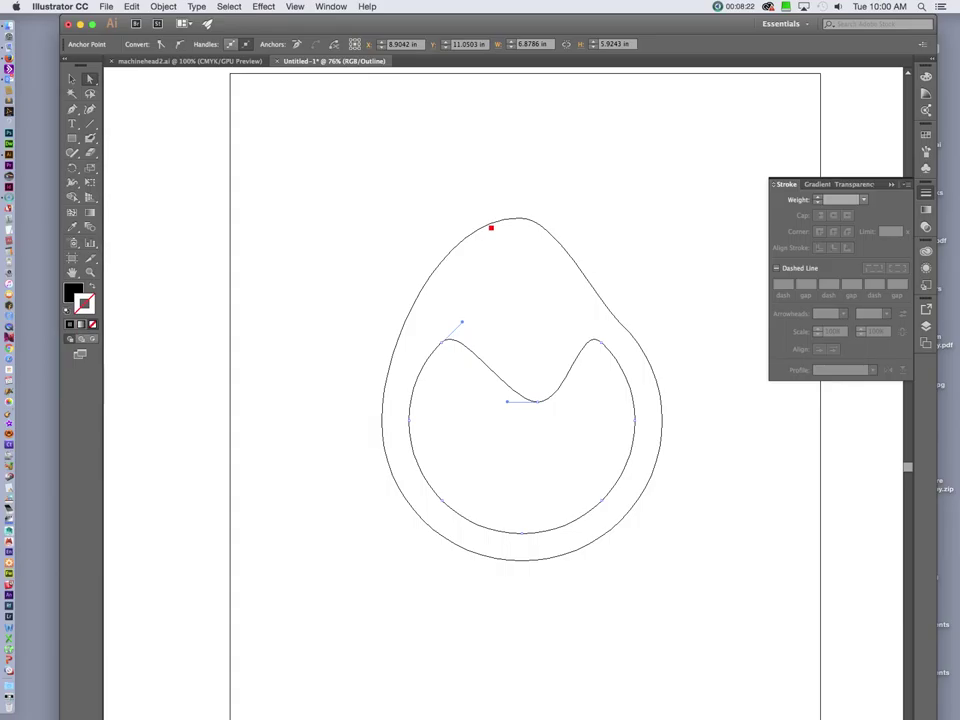
click(491, 228)
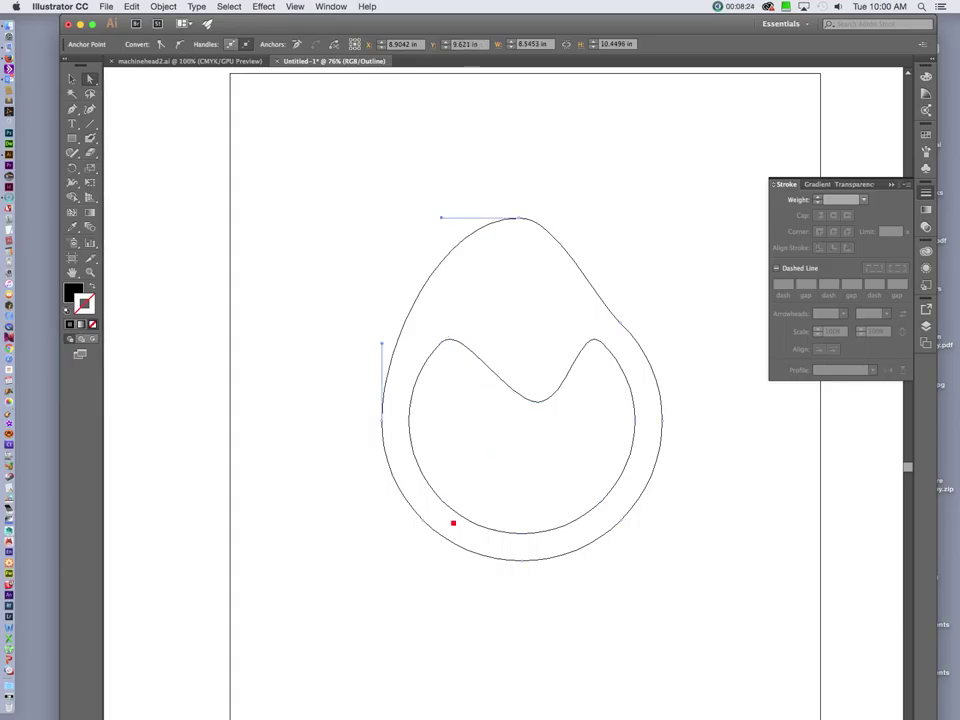
click(454, 512)
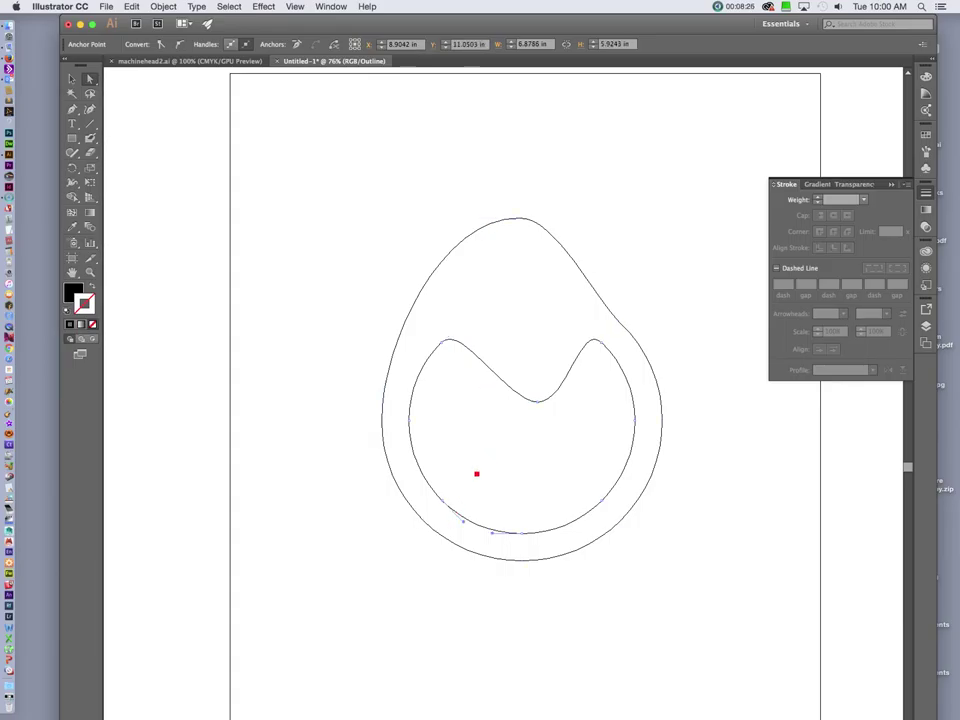
key(v)
key(super+y)
click(484, 462)
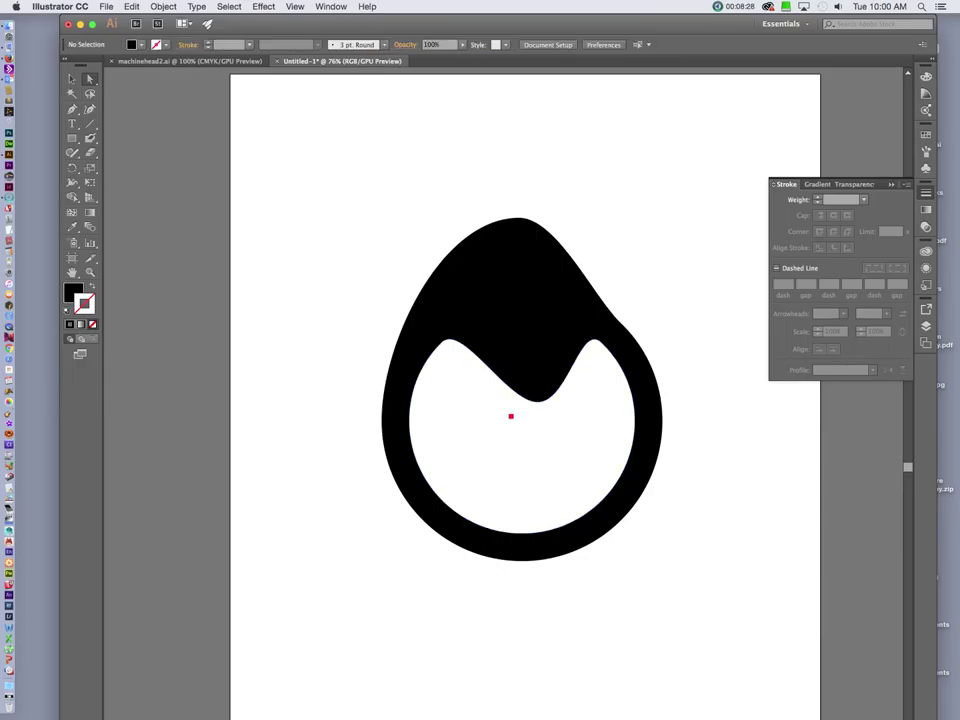
click(533, 400)
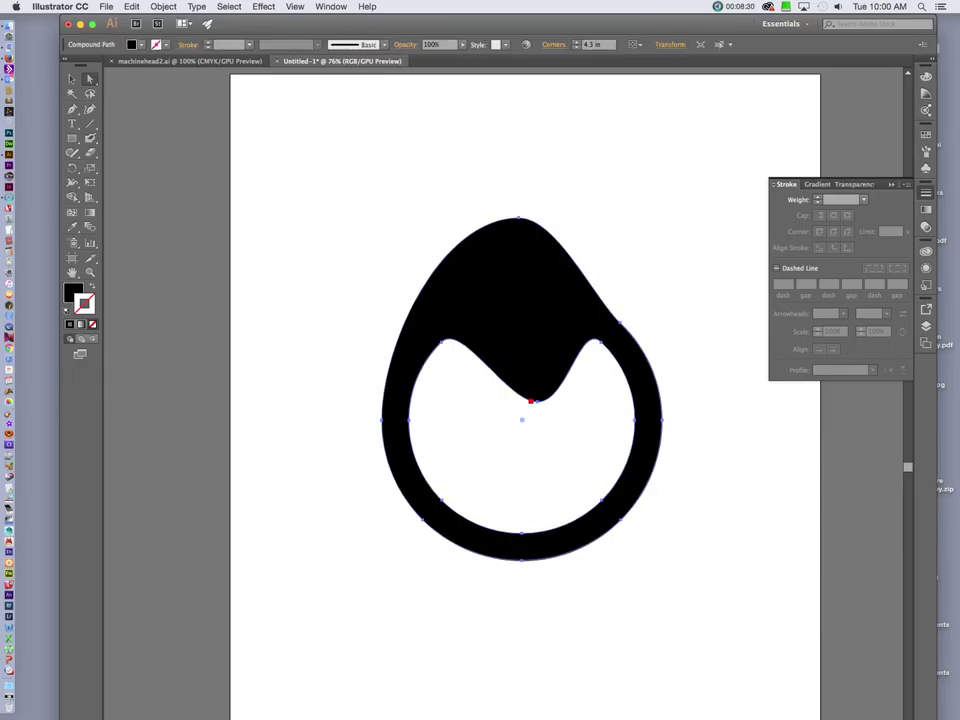
key(Delete)
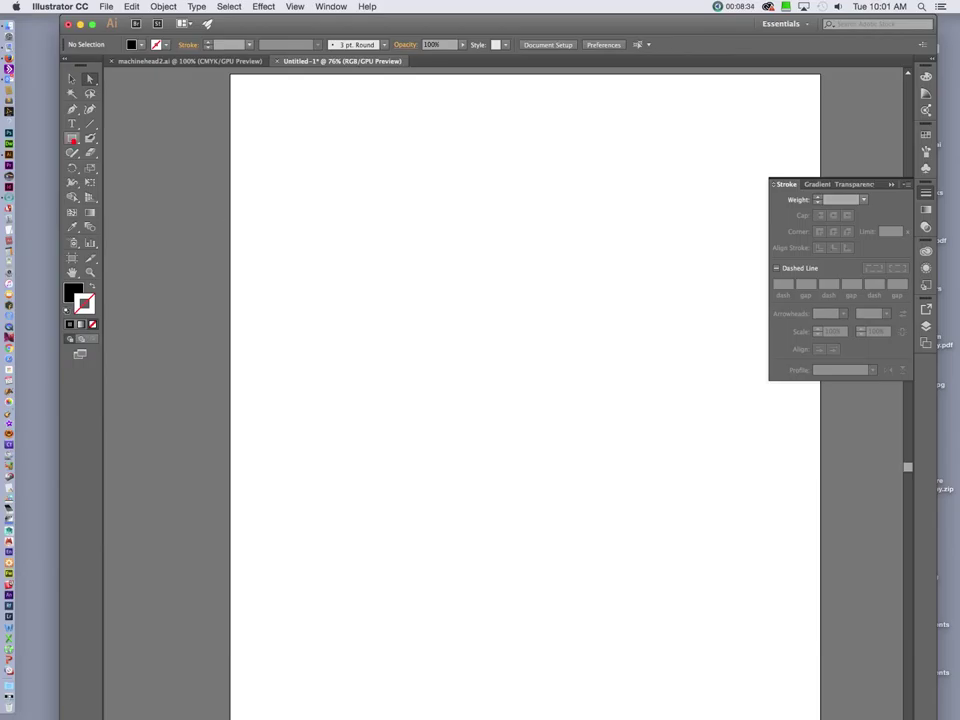
Draw a large black circle near the centre and a smaller one overlapping its lower left.
click(72, 137)
drag(393, 206, 647, 489)
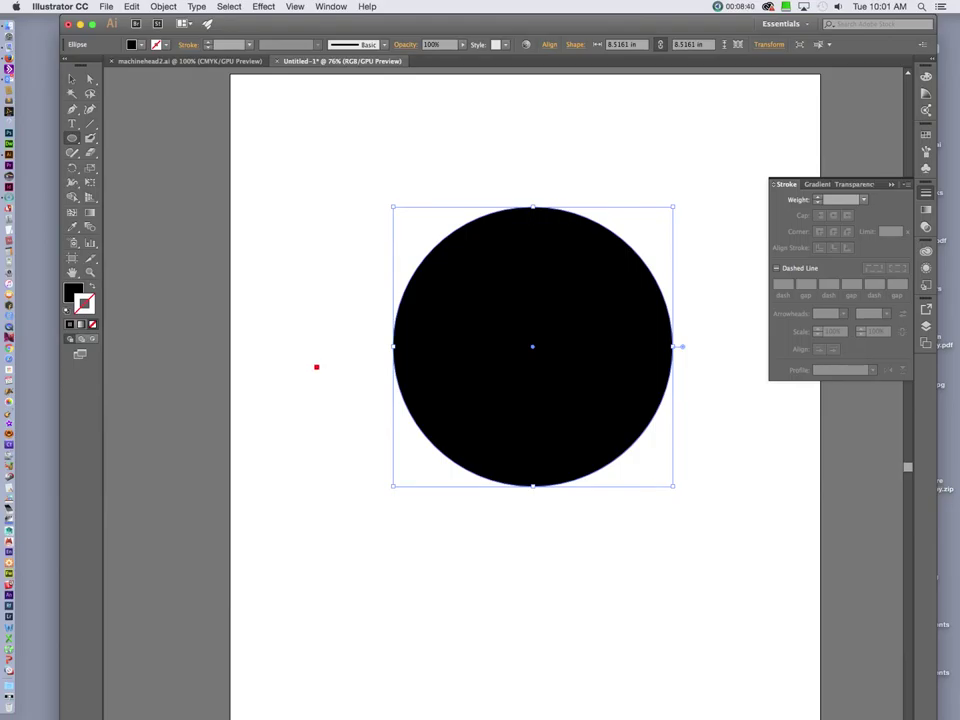
drag(315, 357, 525, 531)
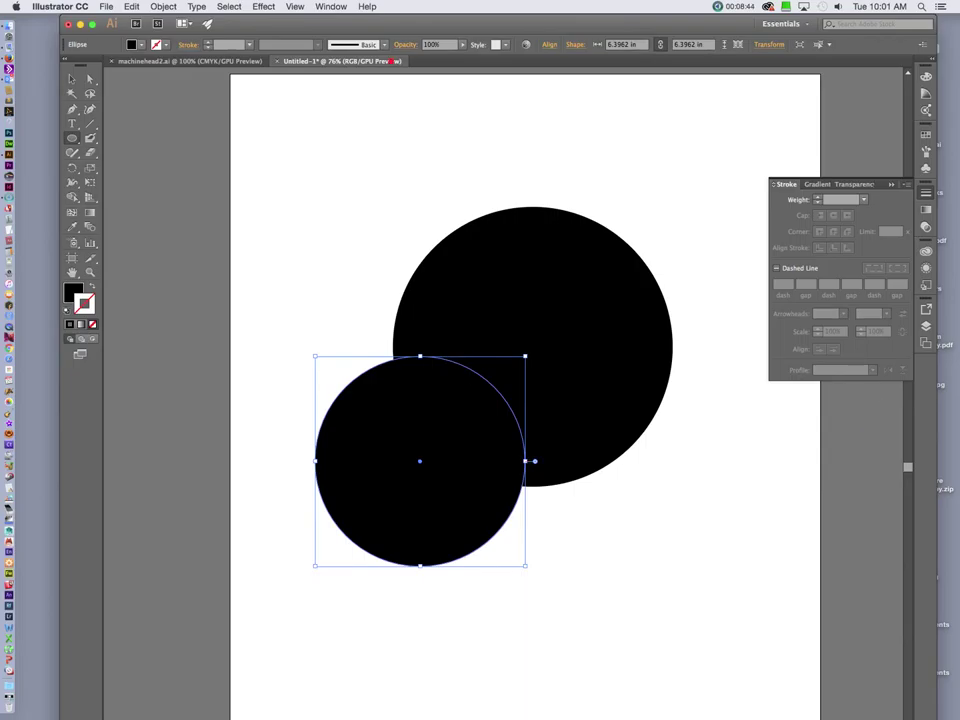
click(333, 6)
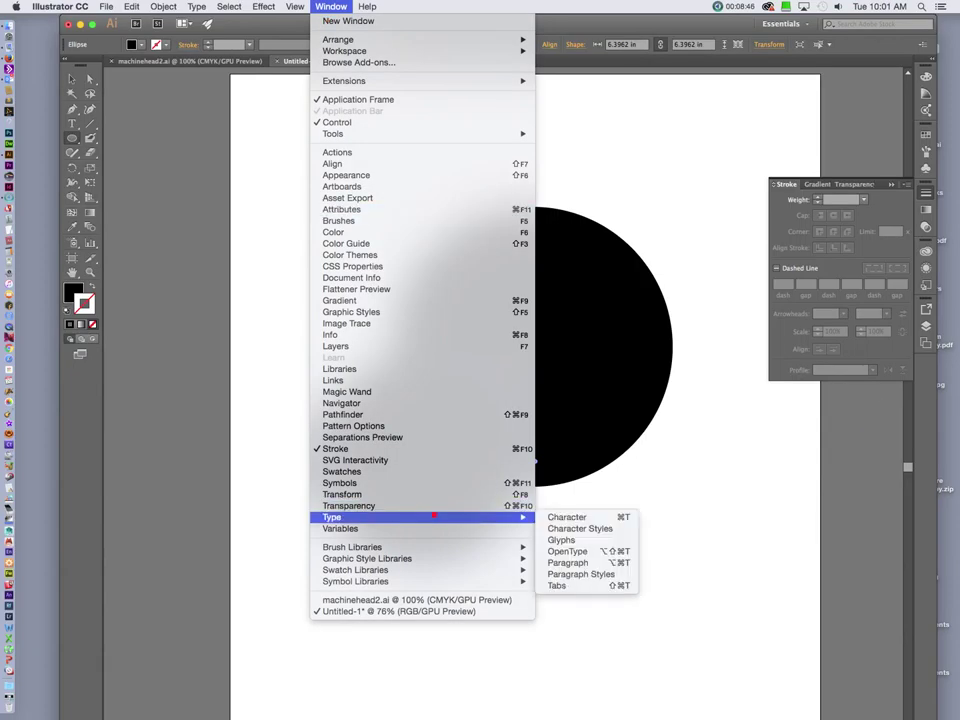
Show the Pathfinder panel from the Window menu and dock it above the Stroke panel.
click(416, 414)
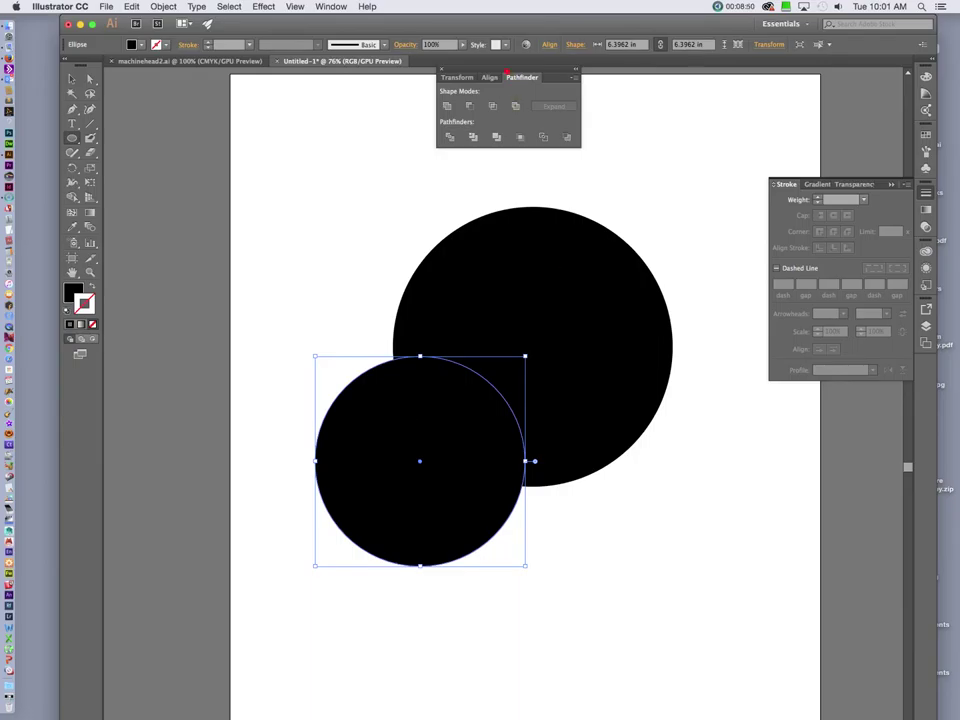
mouse_move(506, 72)
mouse_down()
mouse_move(745, 104)
mouse_move(834, 98)
mouse_up()
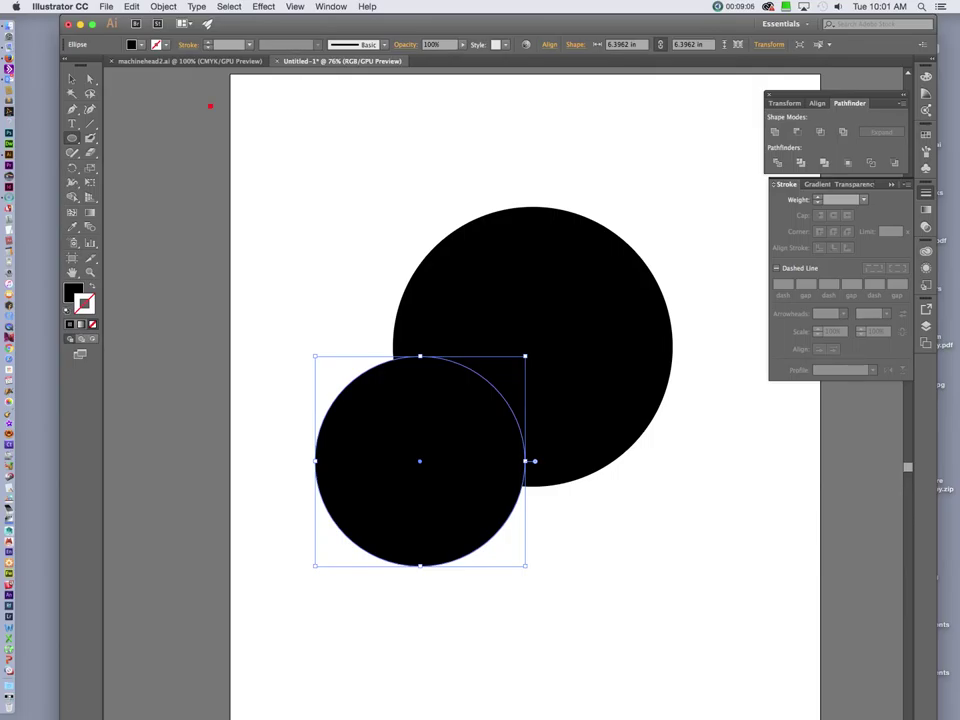
Move the large circle up-left and, in isolation mode, shift the small circle down-right.
key(v)
click(330, 195)
click(438, 260)
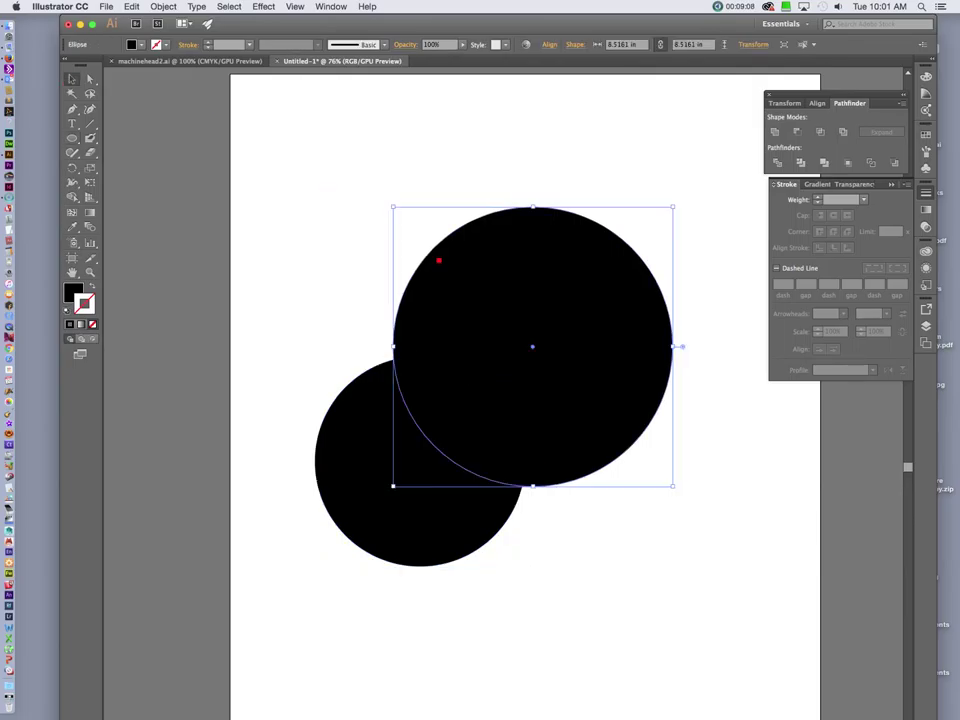
drag(438, 260, 403, 203)
click(362, 501)
double_click(362, 501)
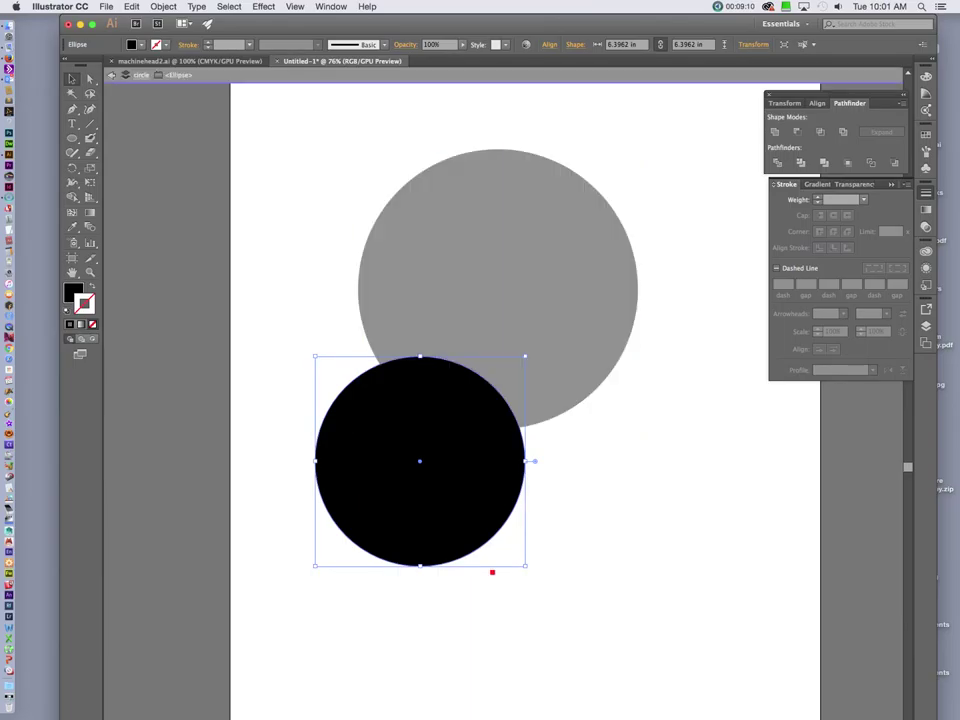
drag(461, 510, 511, 499)
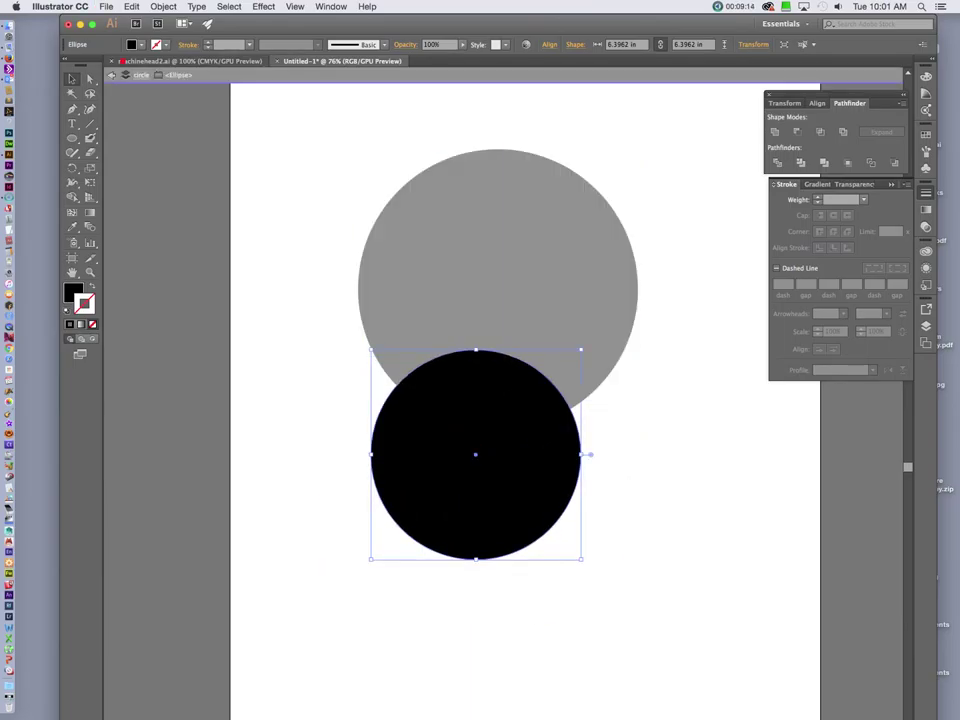
click(114, 75)
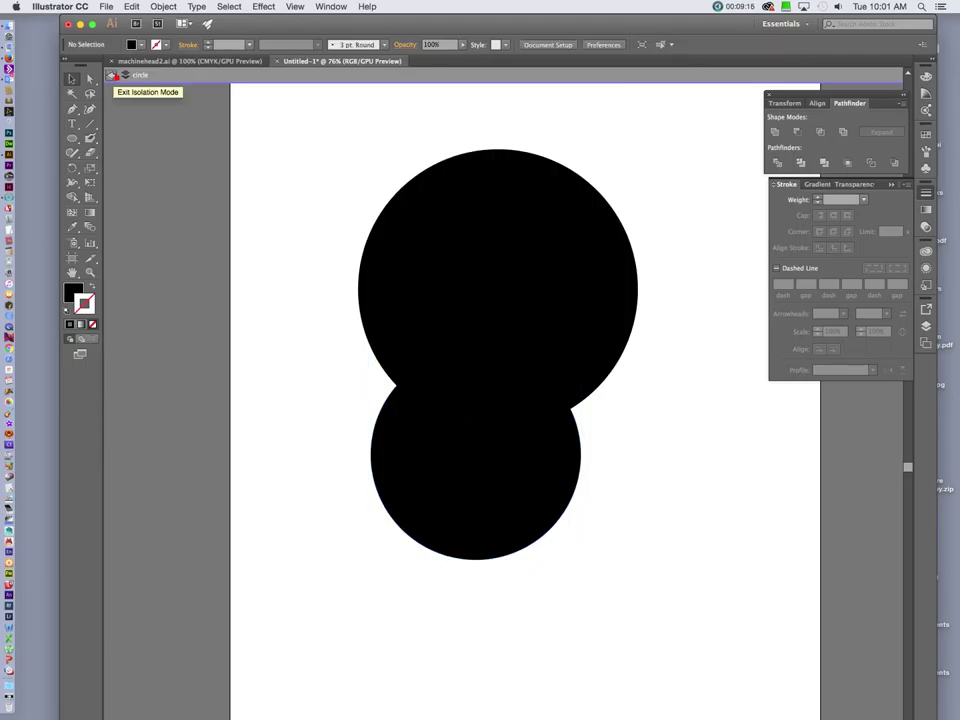
Reposition both circles, undo stray moves, and drag the large circle down over the small one.
key(super+a)
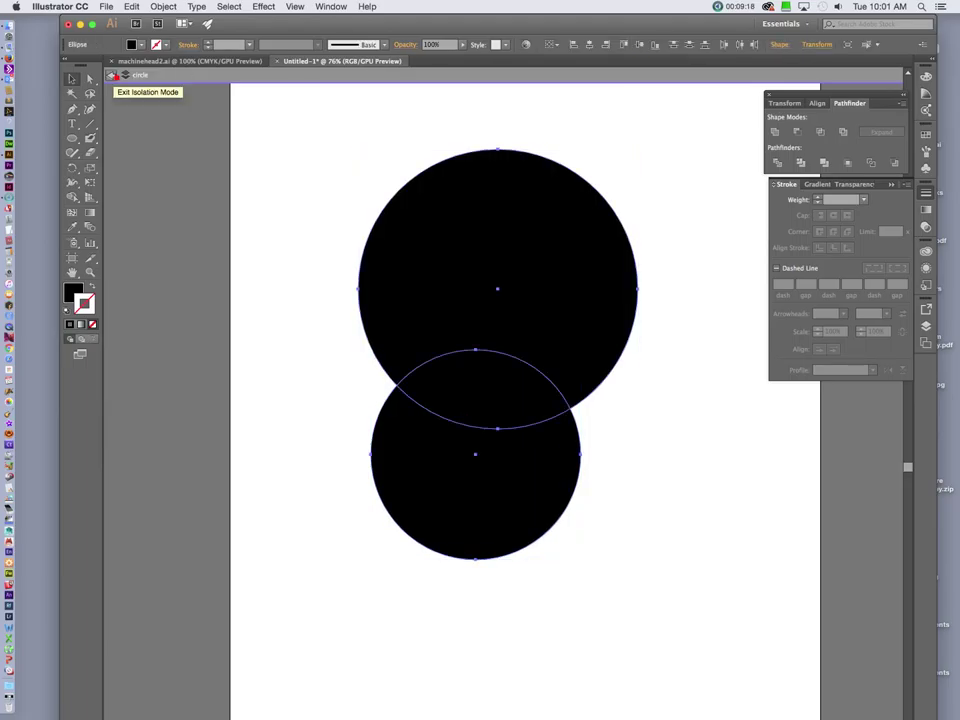
click(222, 284)
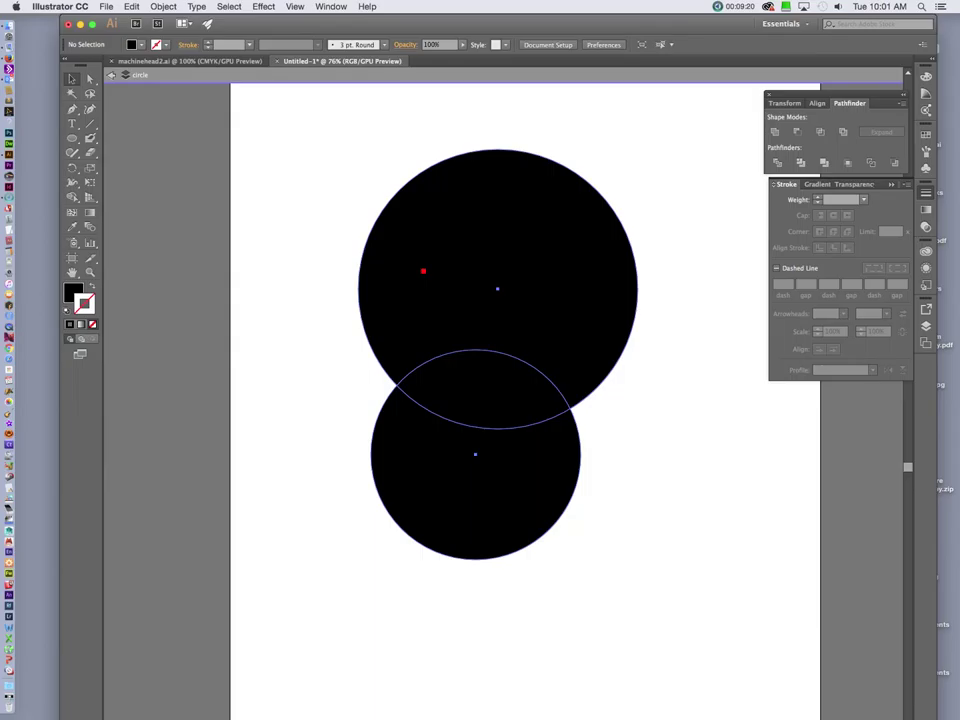
drag(424, 270, 529, 358)
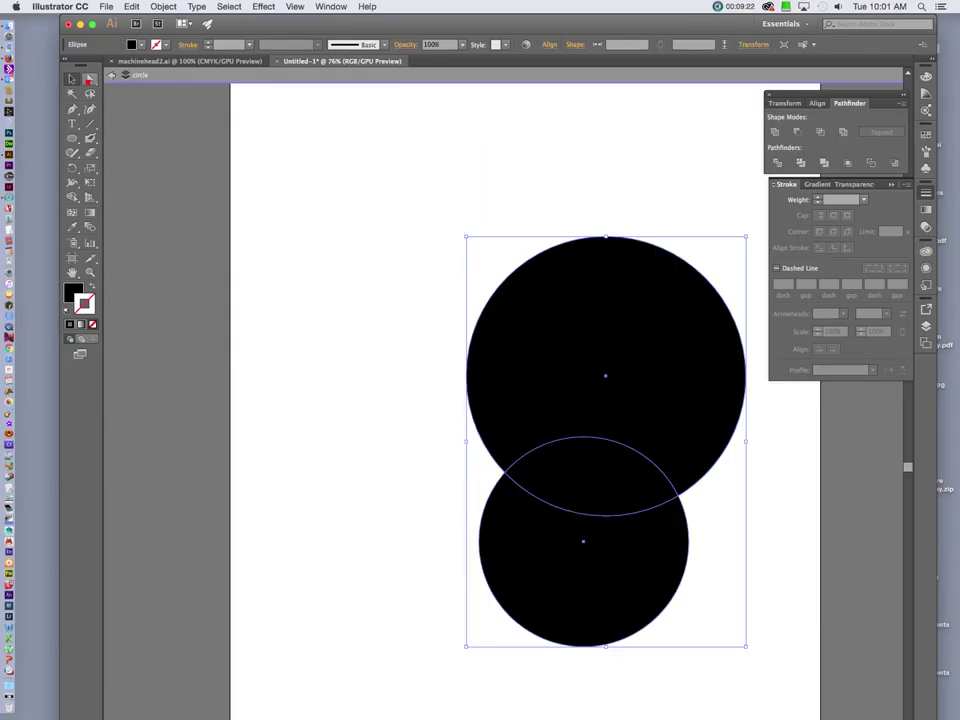
click(268, 141)
drag(650, 351, 546, 240)
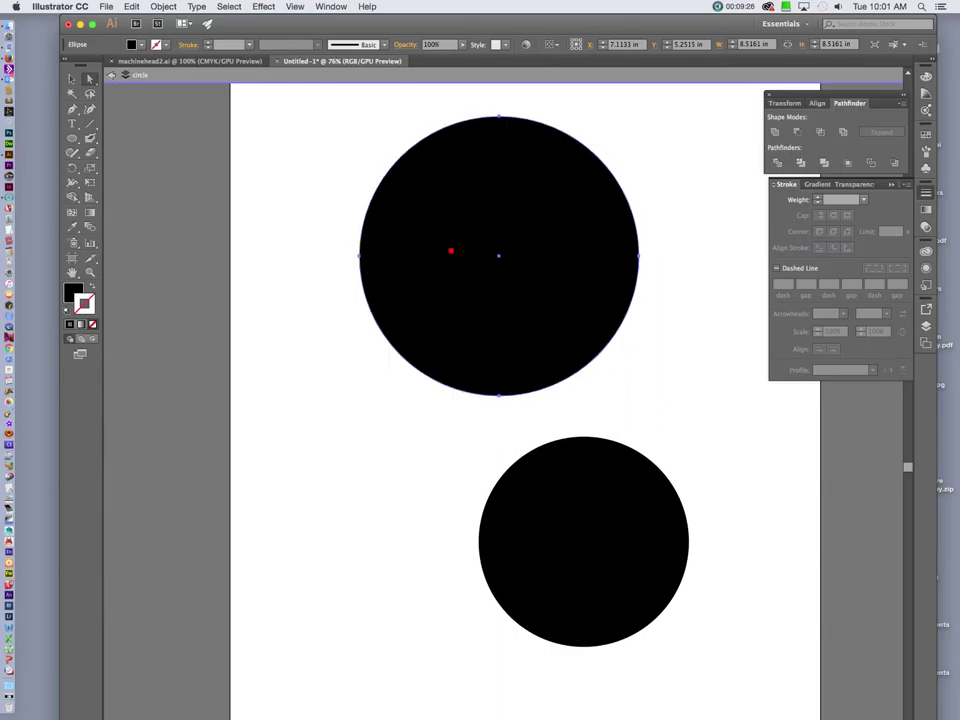
click(72, 78)
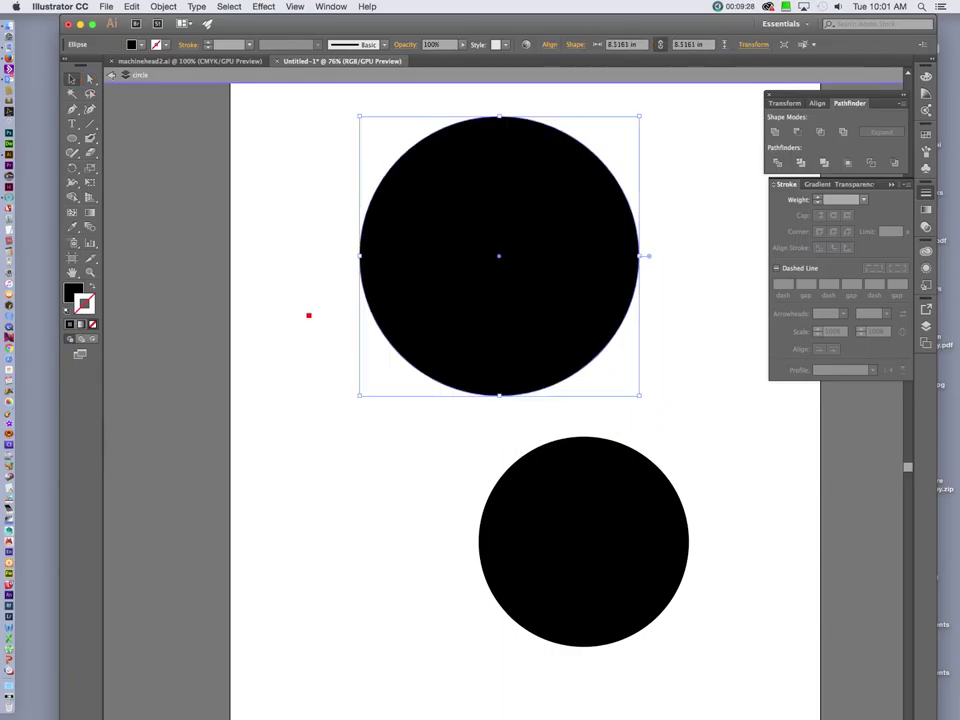
drag(311, 315, 606, 544)
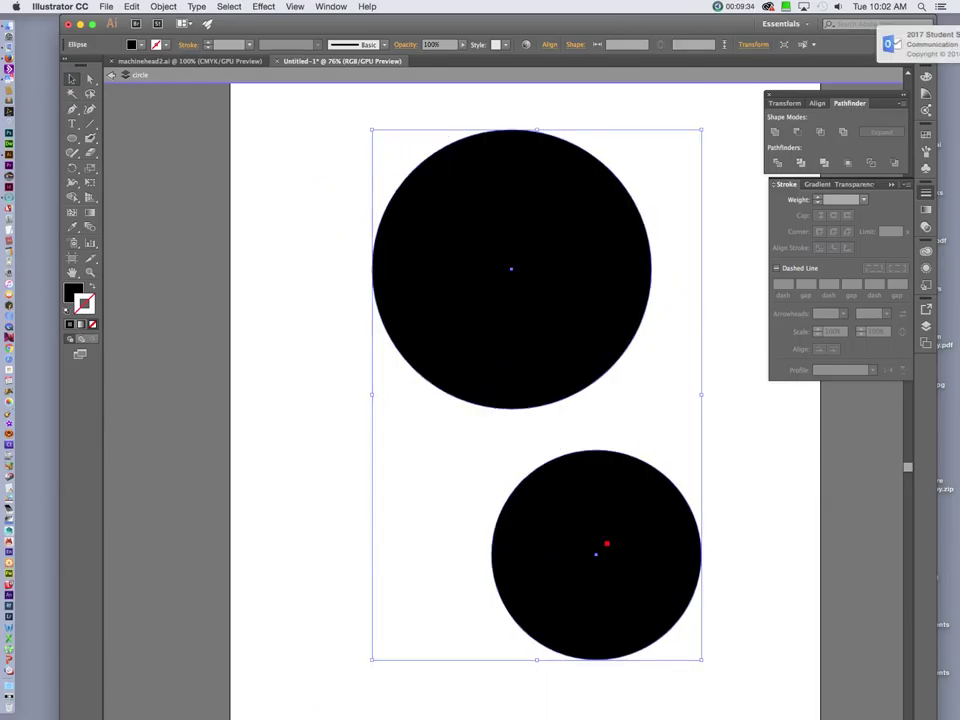
key(super+z)
key(super+z)
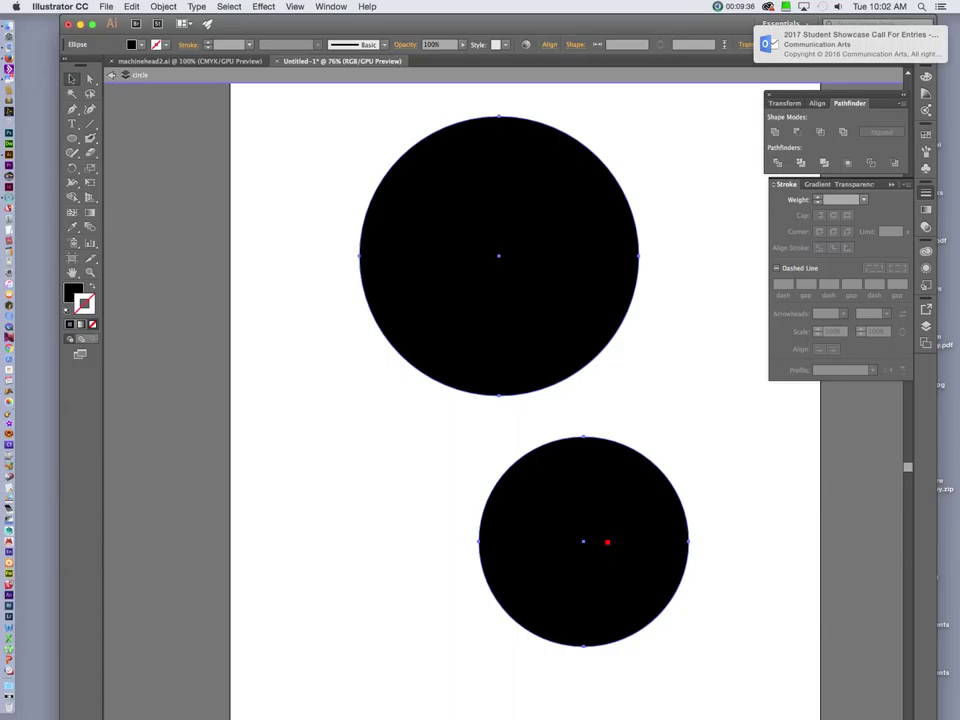
key(v)
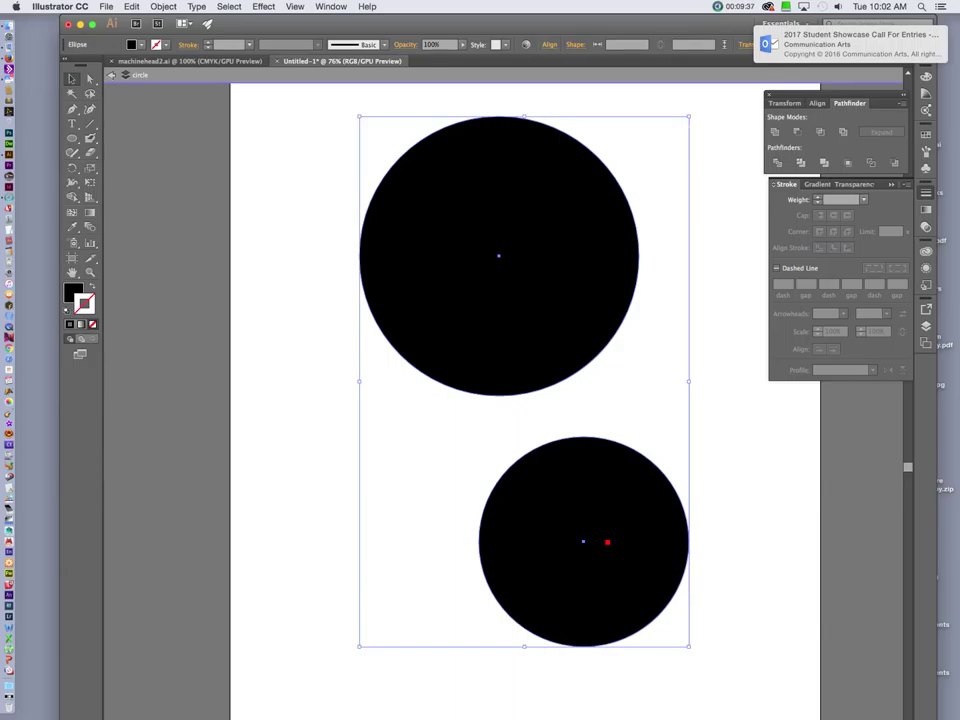
click(89, 78)
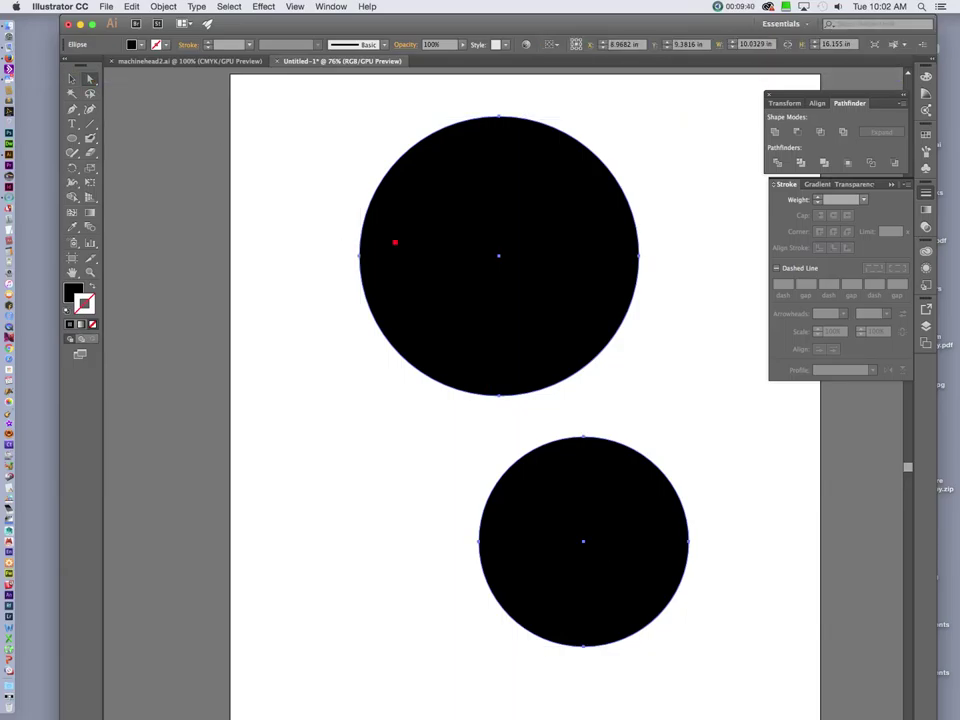
drag(431, 257, 477, 391)
Unite both circles with Pathfinder, move the result, then undo twice to restore two circles.
key(v)
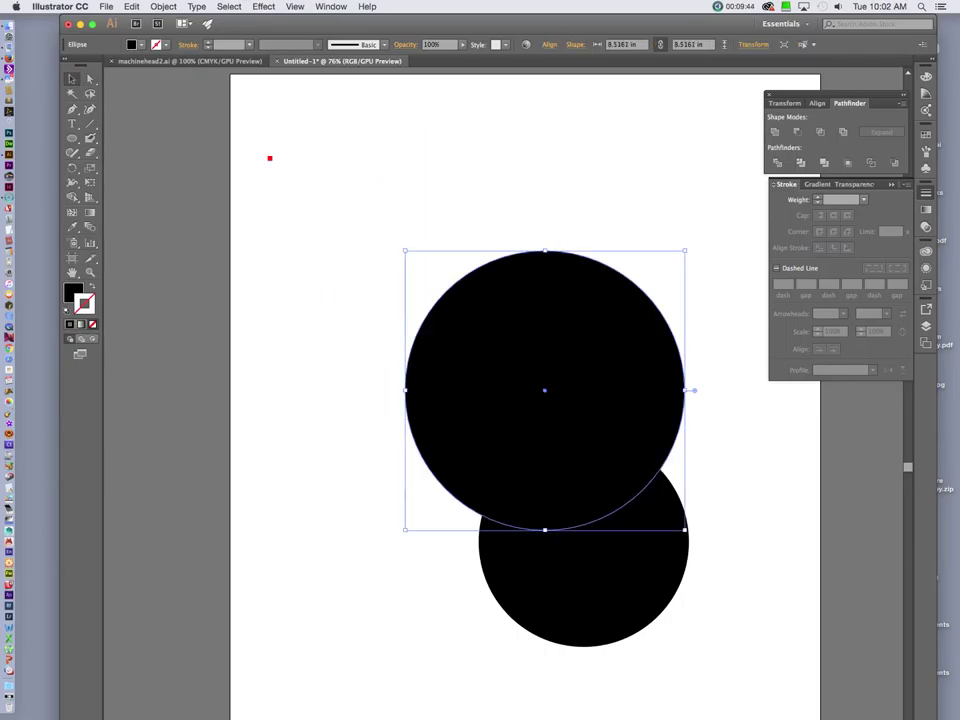
drag(340, 301, 606, 574)
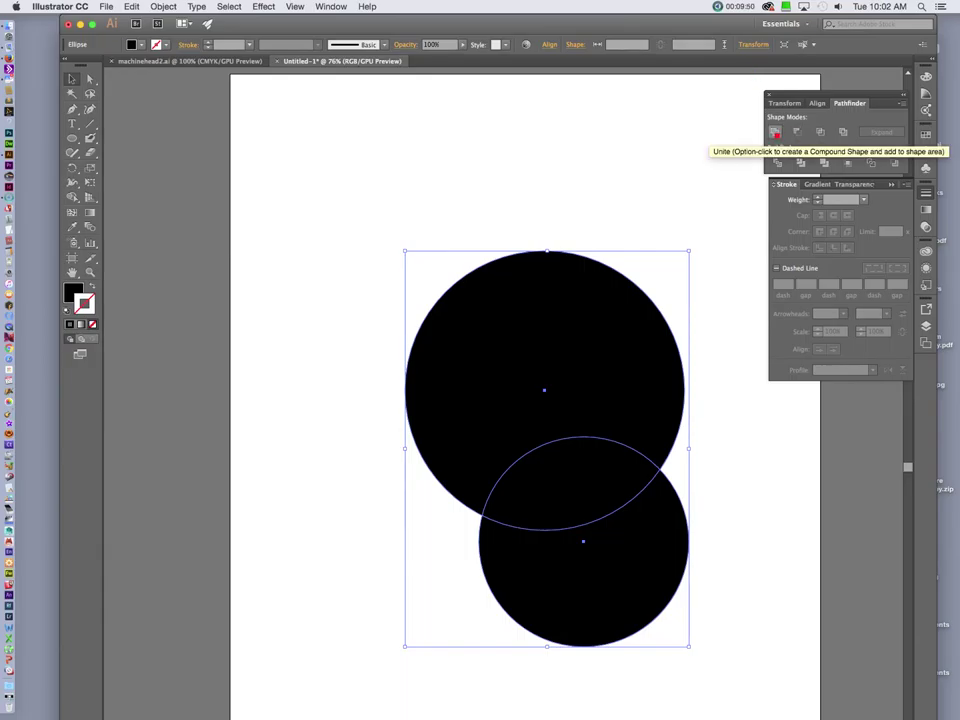
click(775, 132)
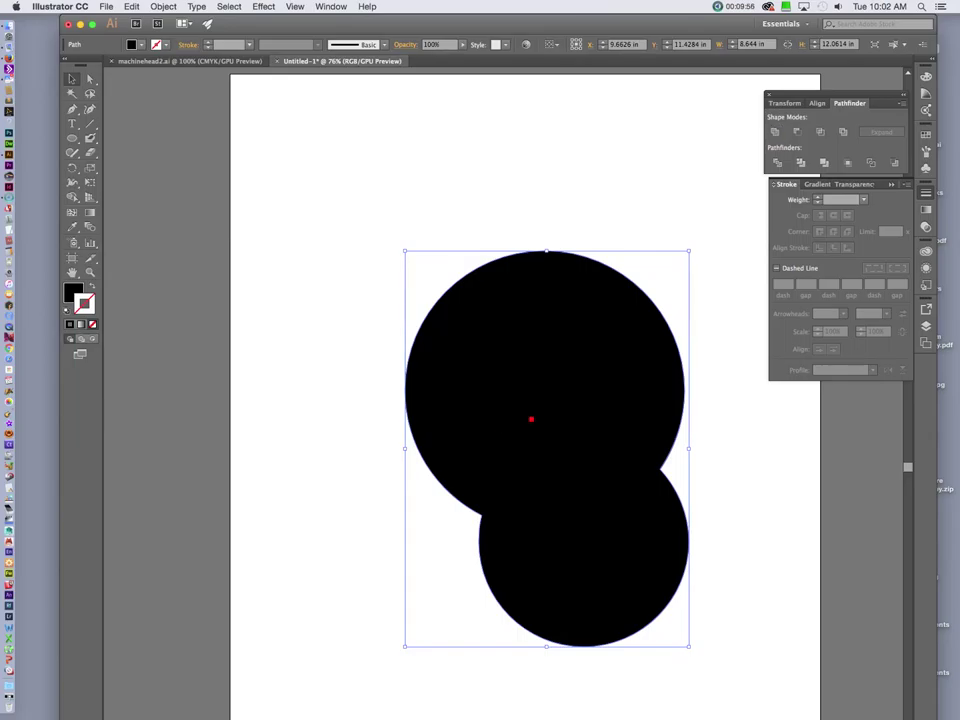
drag(531, 419, 485, 383)
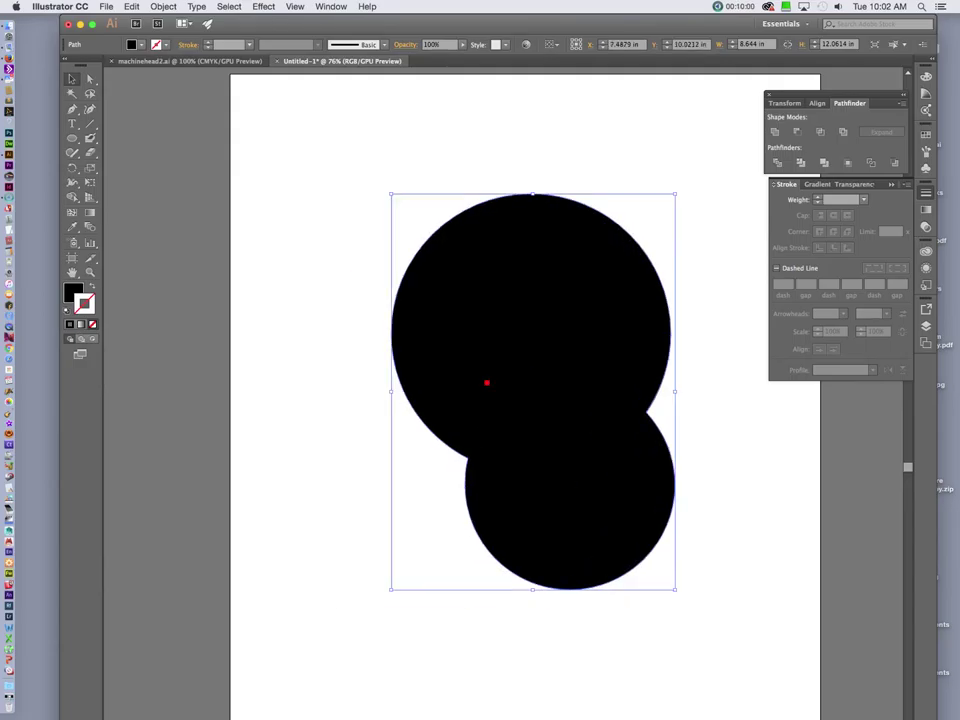
click(694, 219)
key(super+z)
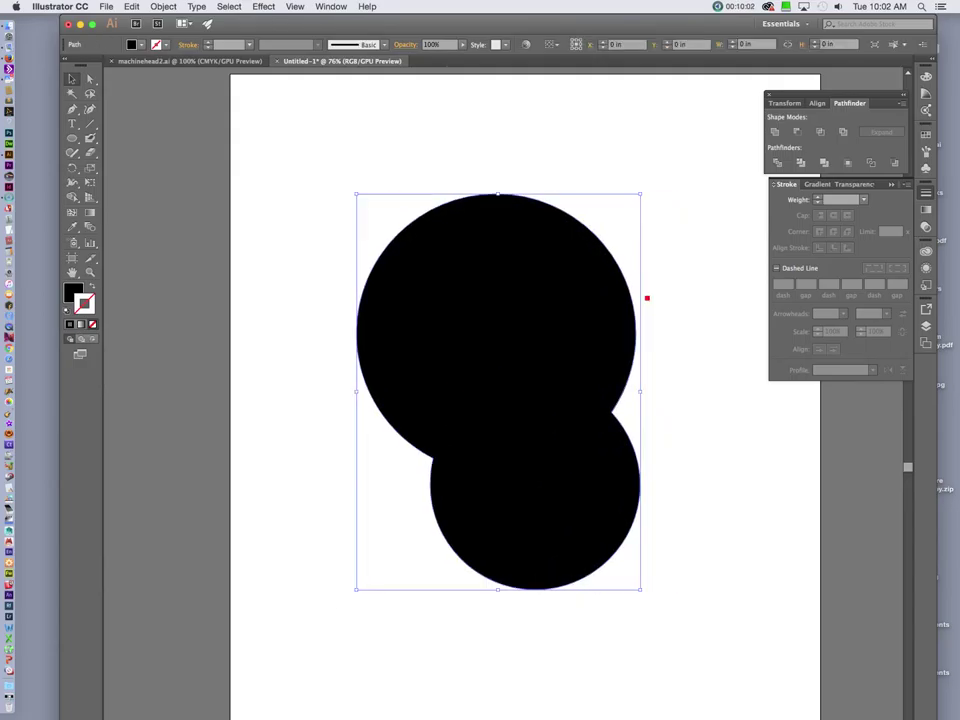
key(super+z)
key(super+z)
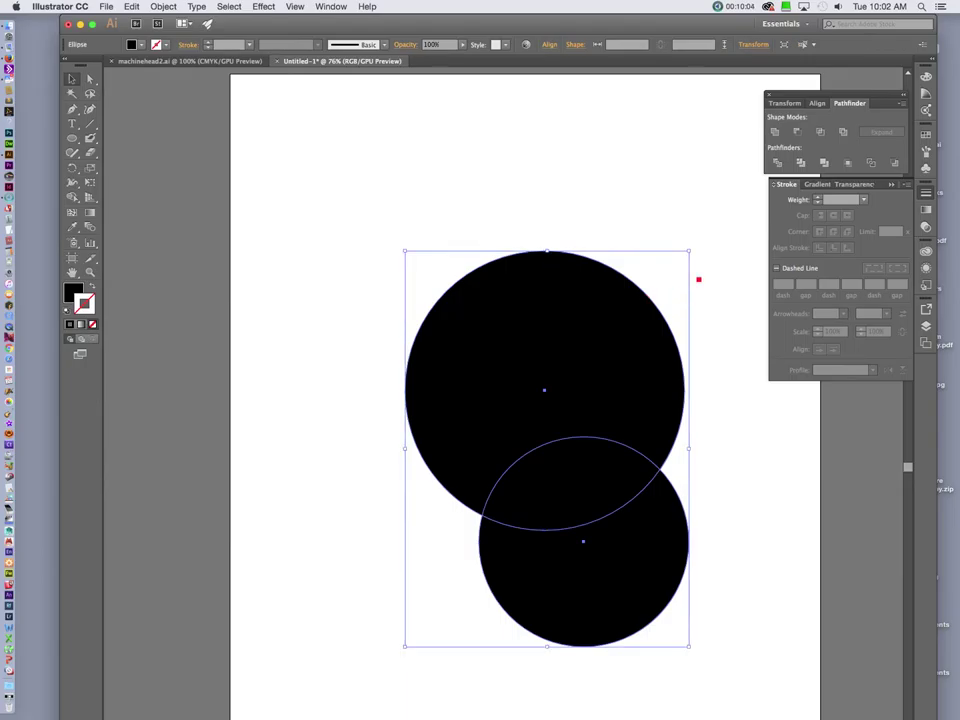
Select the lower then upper circle, apply Pathfinder Minus Front, and select the bitten shape.
click(737, 298)
click(611, 486)
key(a)
key(v)
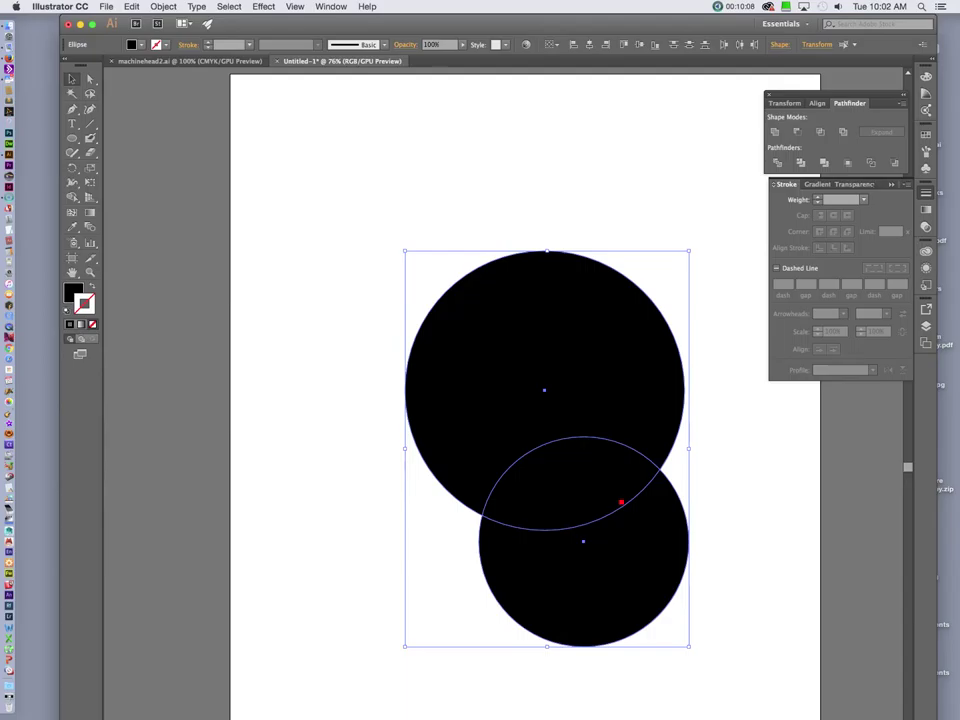
key(a)
click(787, 527)
key(v)
click(639, 549)
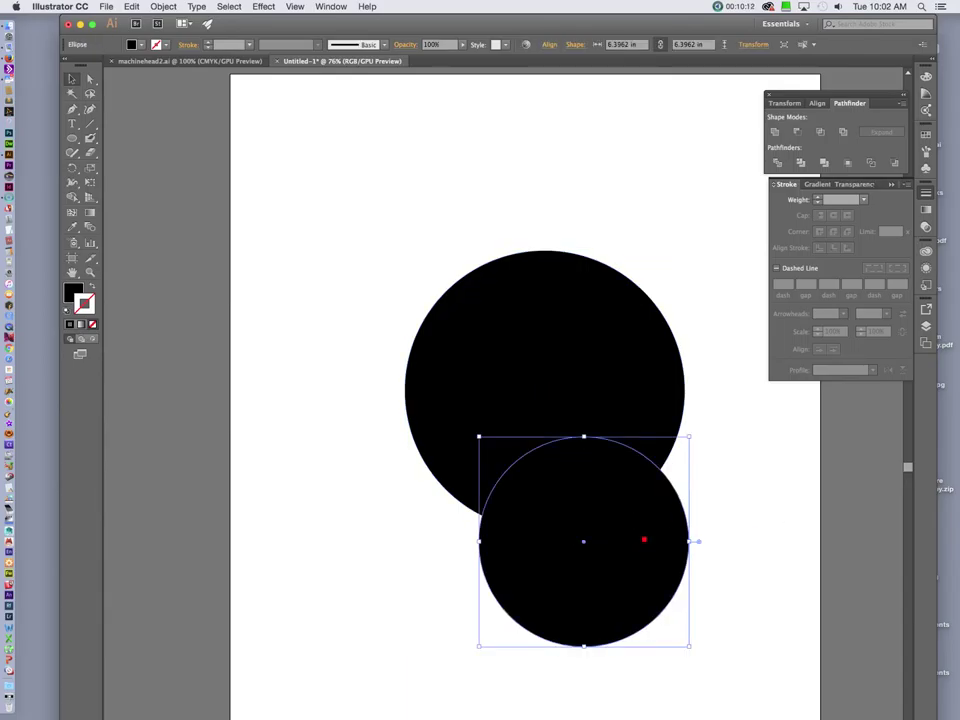
shift+click(610, 350)
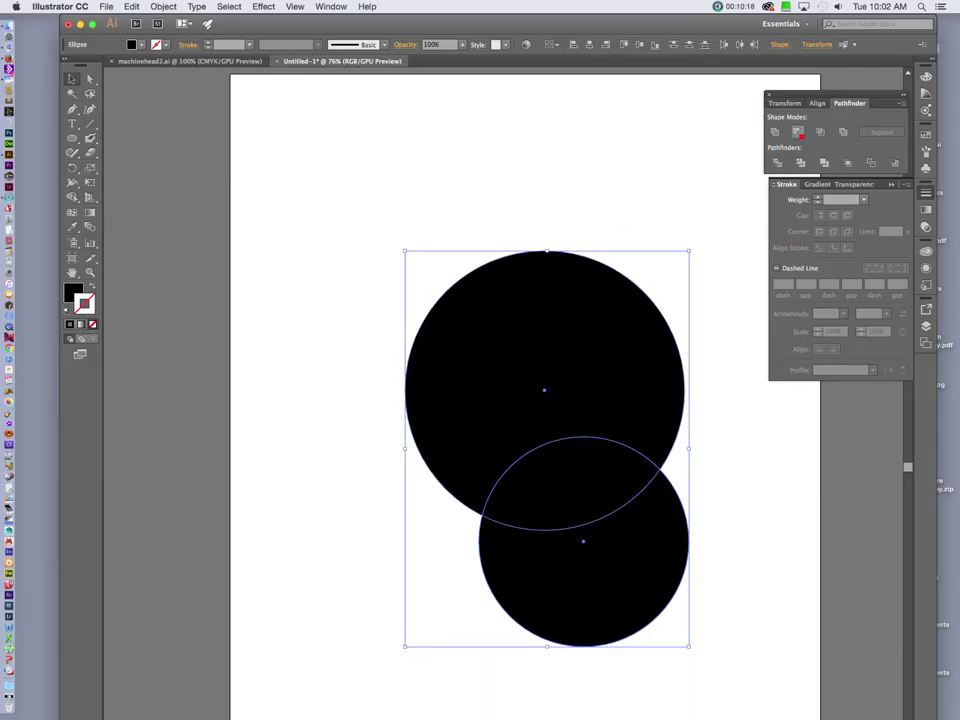
click(797, 132)
click(598, 579)
click(602, 424)
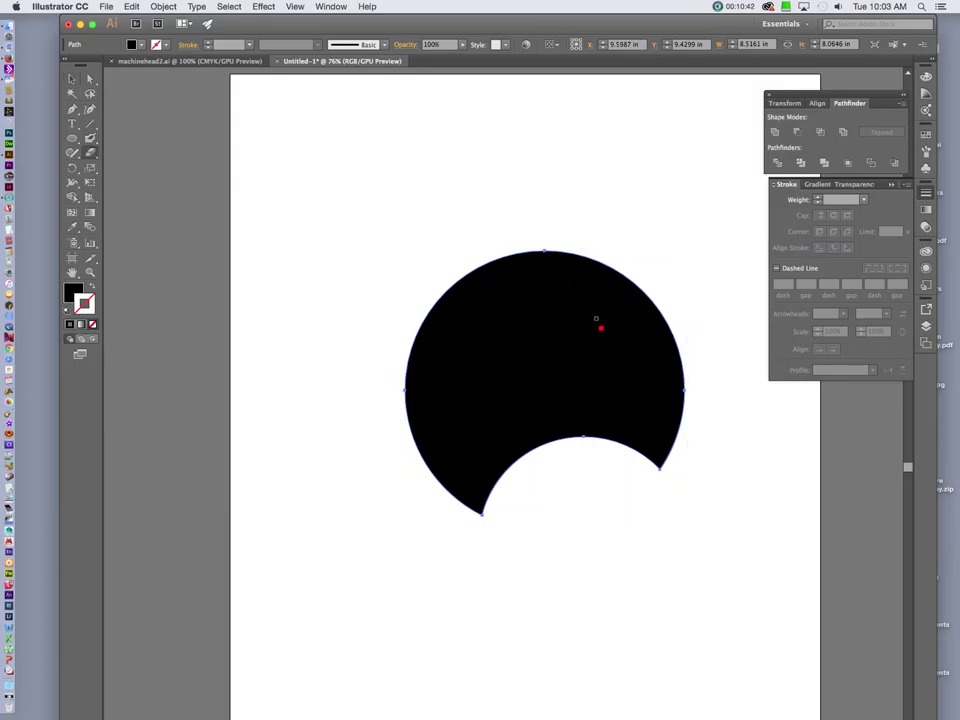
Set the eraser to 38° angle, 70 pt size, 100% roundness, and carve rabbit-like bumps into the bite.
right_click(549, 497)
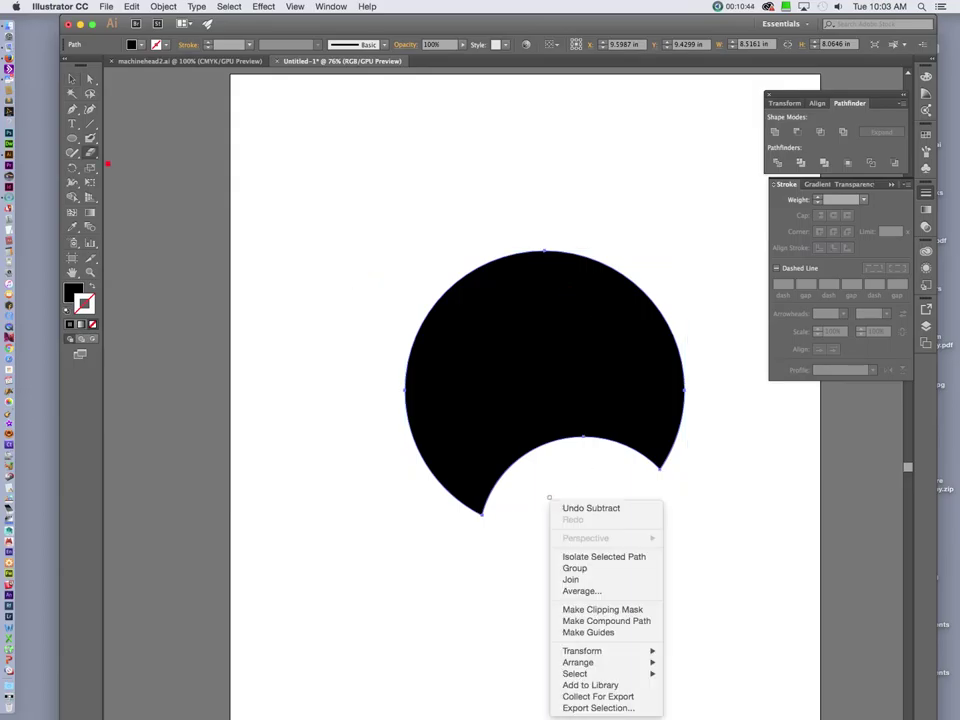
click(90, 153)
double_click(90, 153)
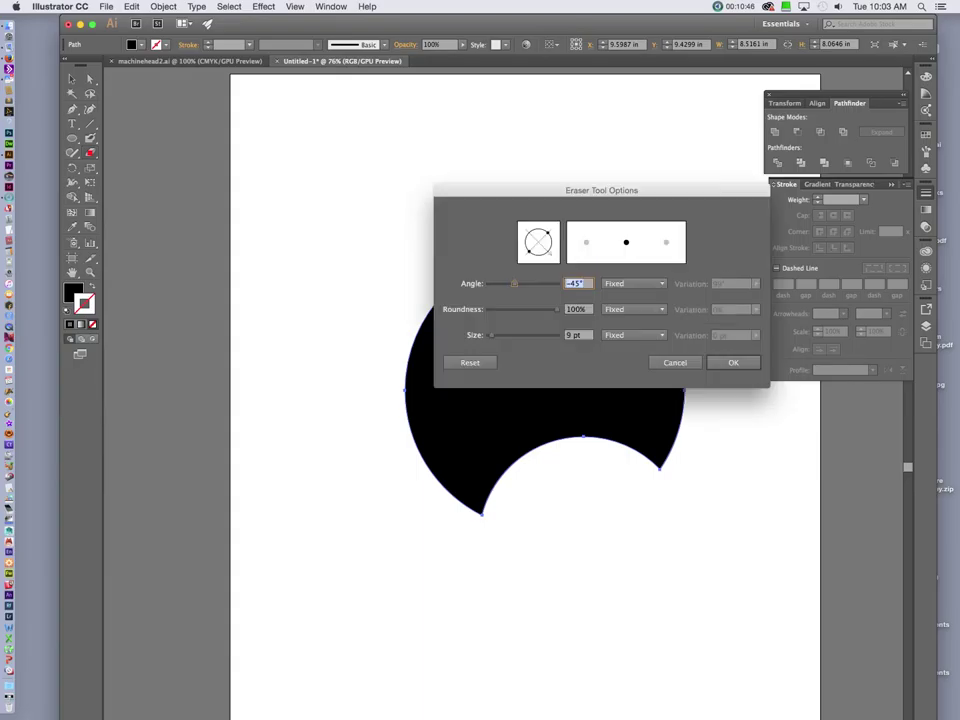
drag(514, 283, 530, 283)
drag(506, 337, 513, 338)
mouse_move(557, 310)
mouse_down()
mouse_move(544, 312)
mouse_move(574, 311)
mouse_up()
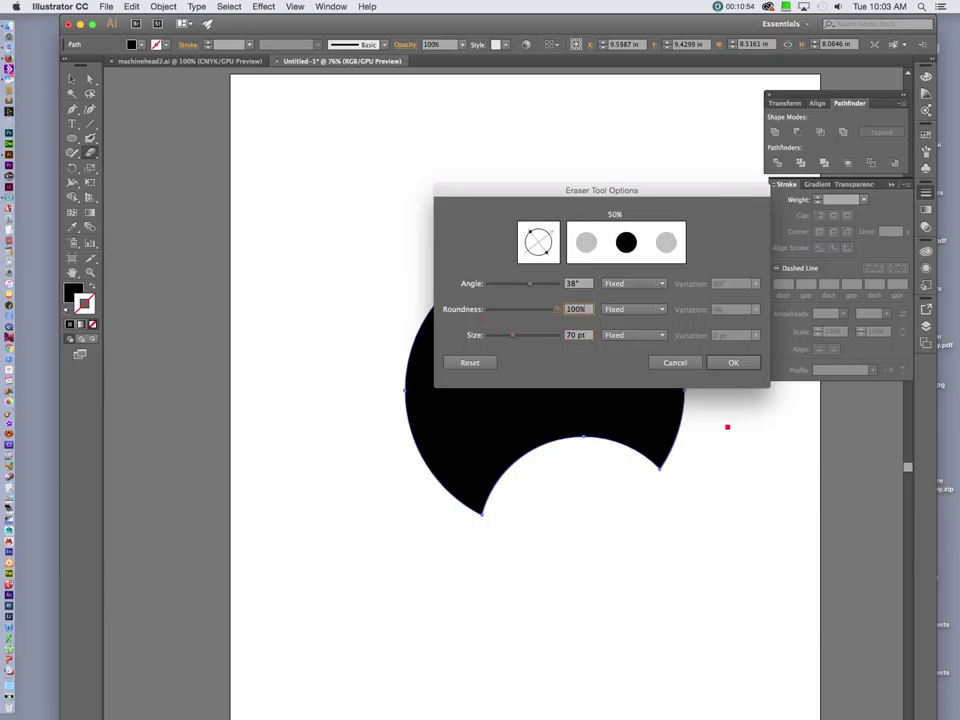
click(734, 363)
mouse_move(538, 454)
mouse_down()
mouse_move(587, 431)
mouse_move(531, 433)
mouse_move(540, 388)
mouse_move(542, 396)
mouse_move(570, 350)
mouse_up()
mouse_move(601, 432)
mouse_down()
mouse_move(624, 461)
mouse_move(634, 439)
mouse_move(696, 456)
mouse_up()
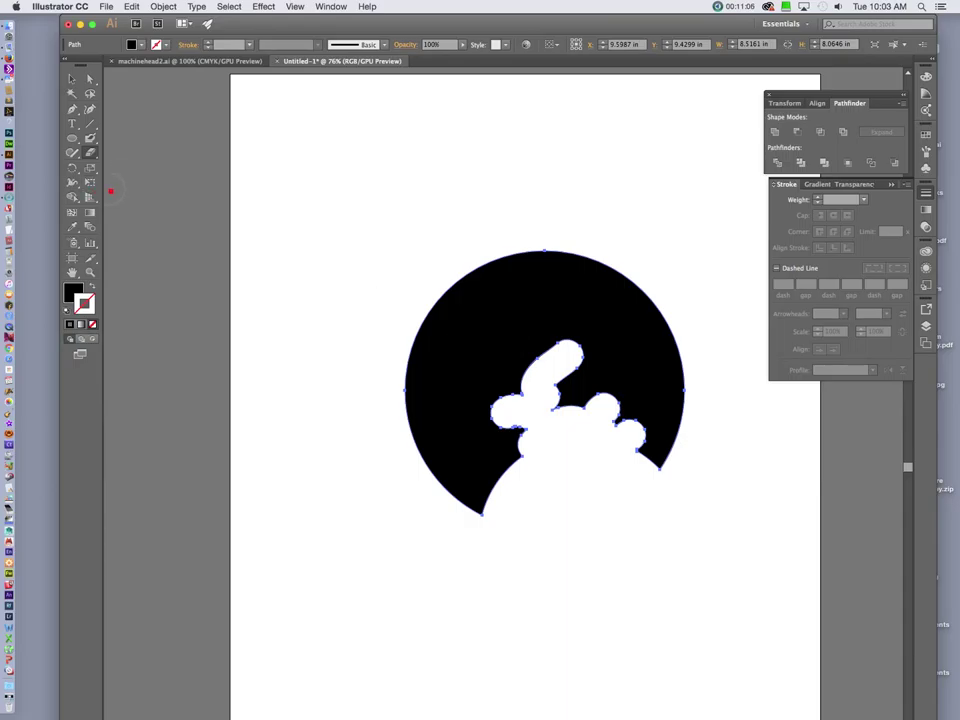
click(73, 197)
click(73, 197)
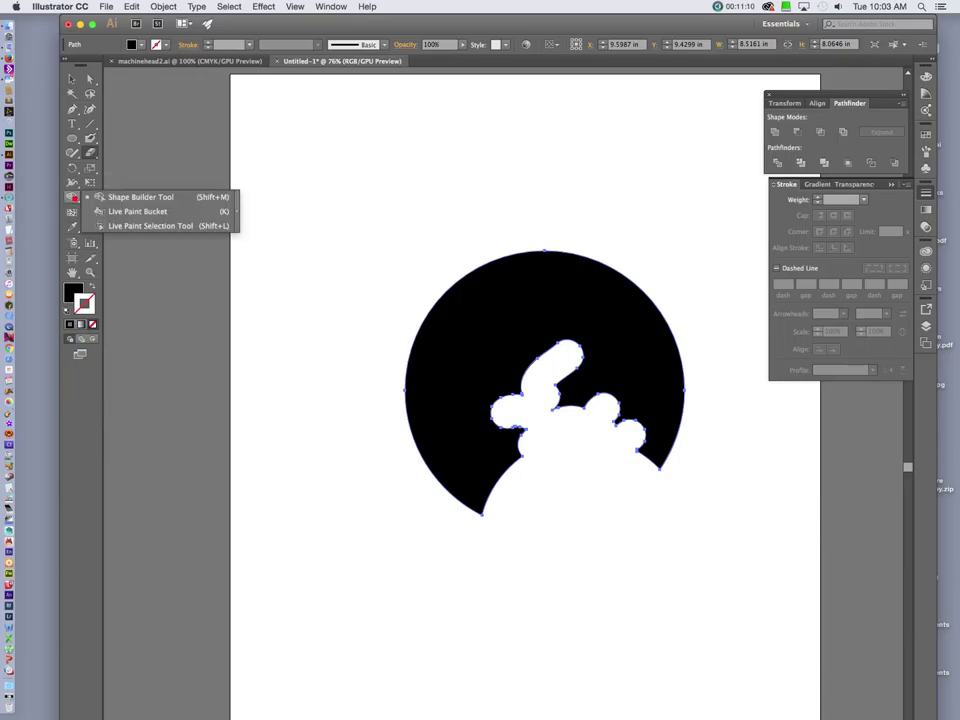
click(140, 197)
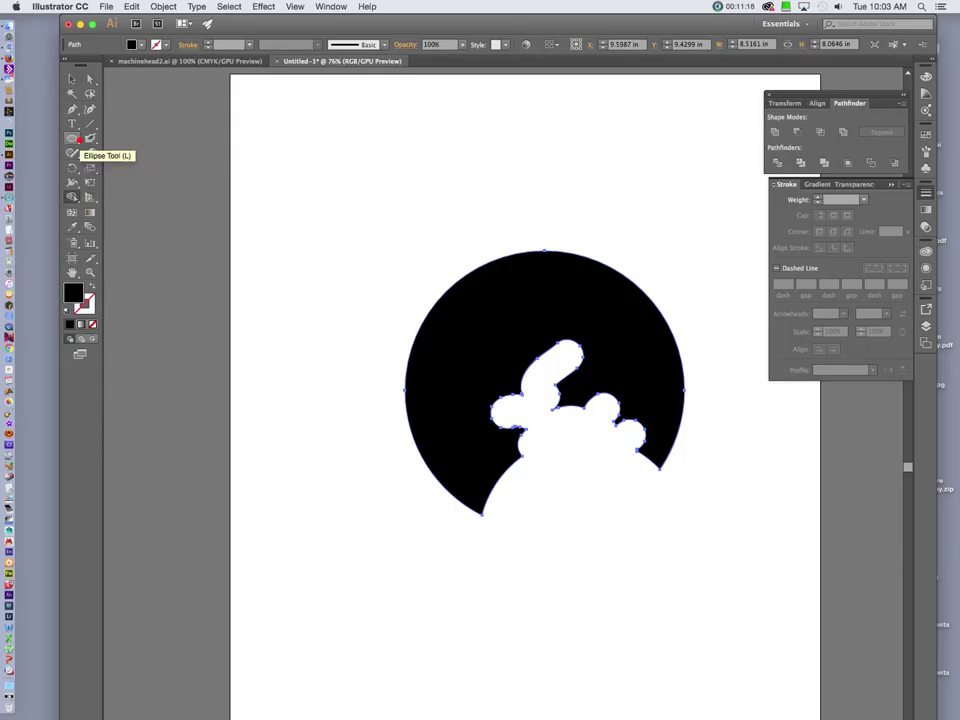
click(90, 138)
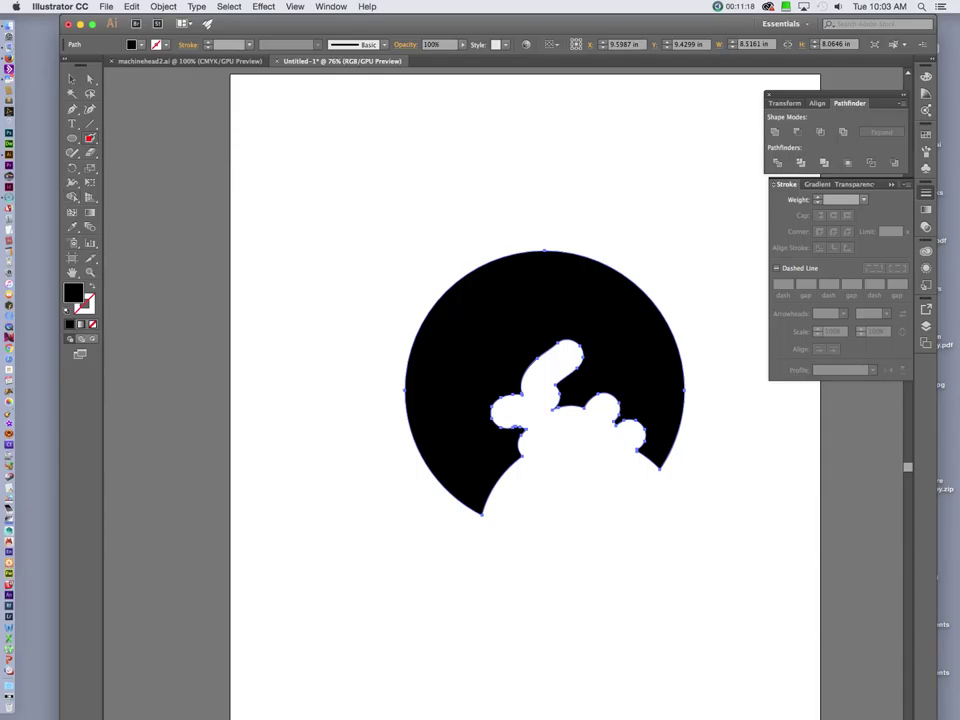
click(72, 152)
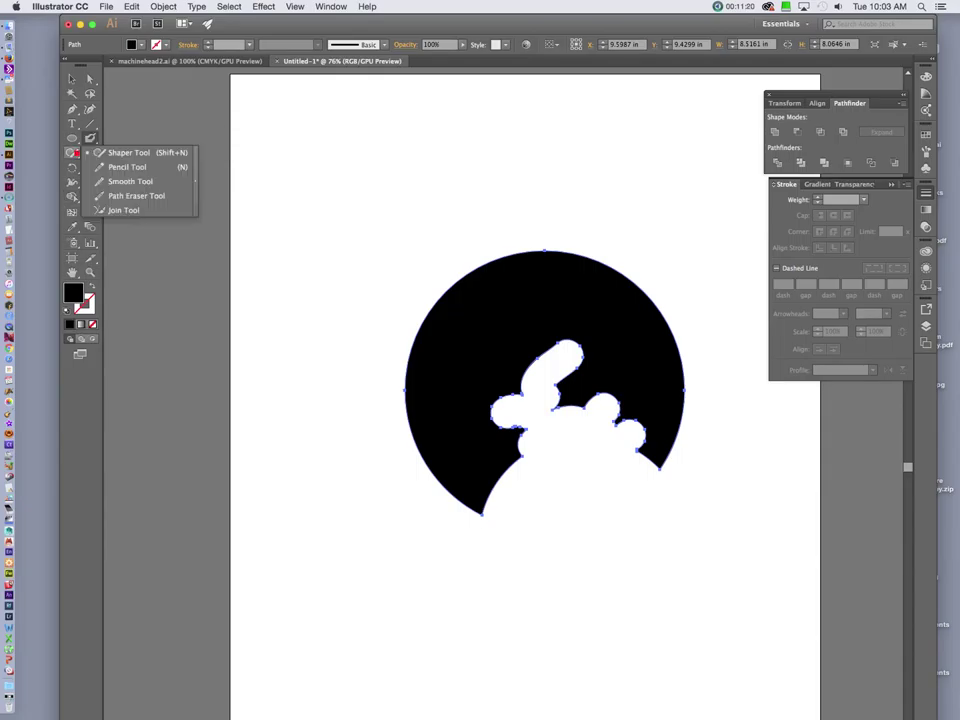
key(n)
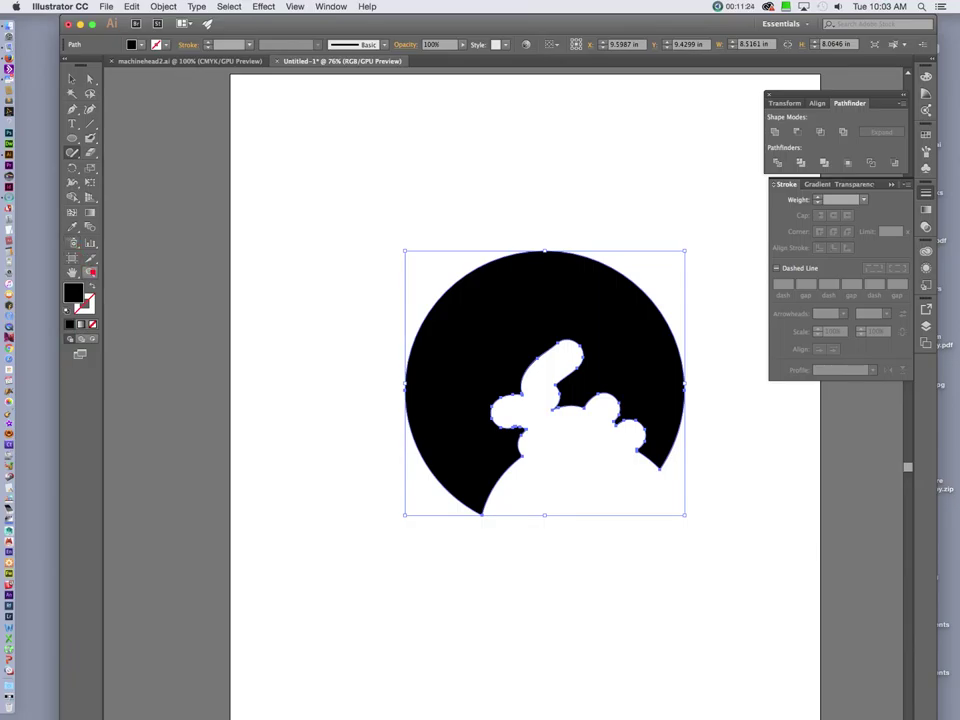
Choose Window > Workspace > Painting.
click(332, 7)
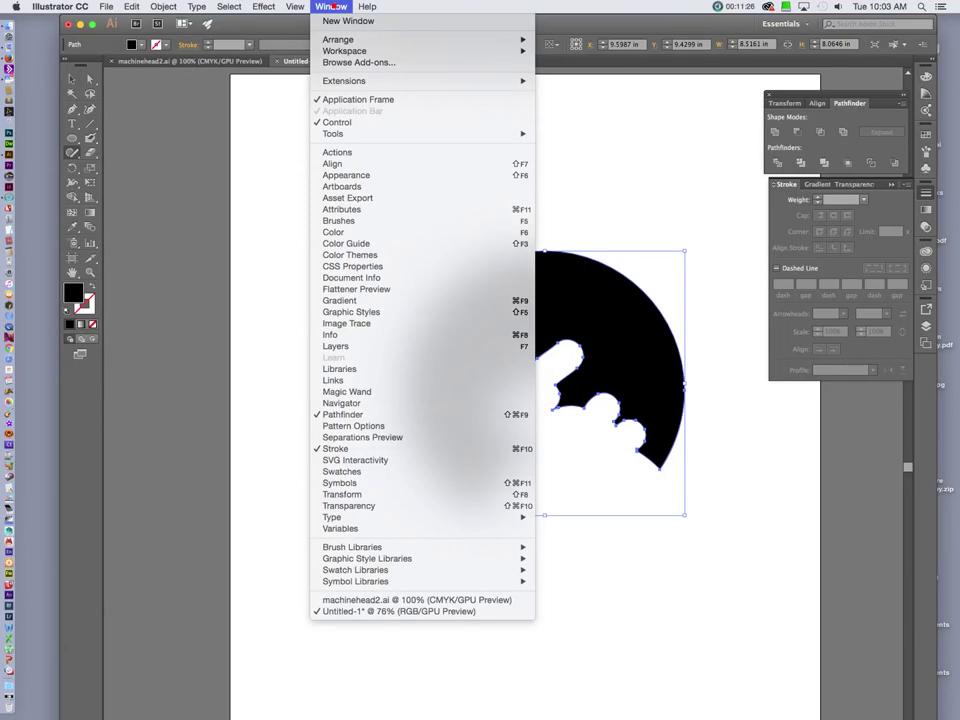
mouse_move(280, 51)
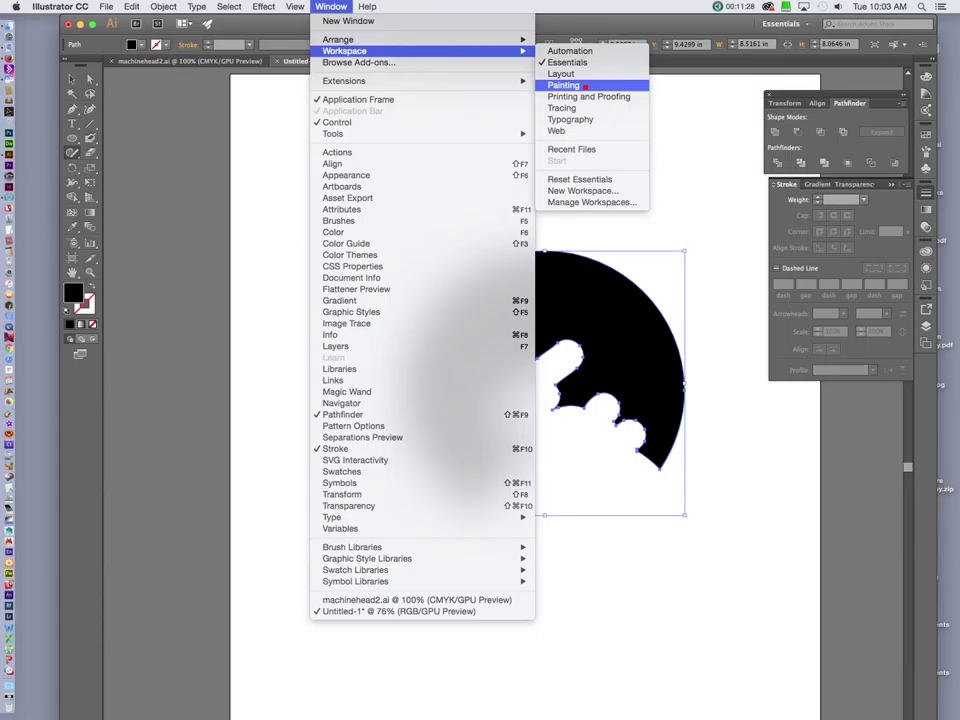
click(585, 86)
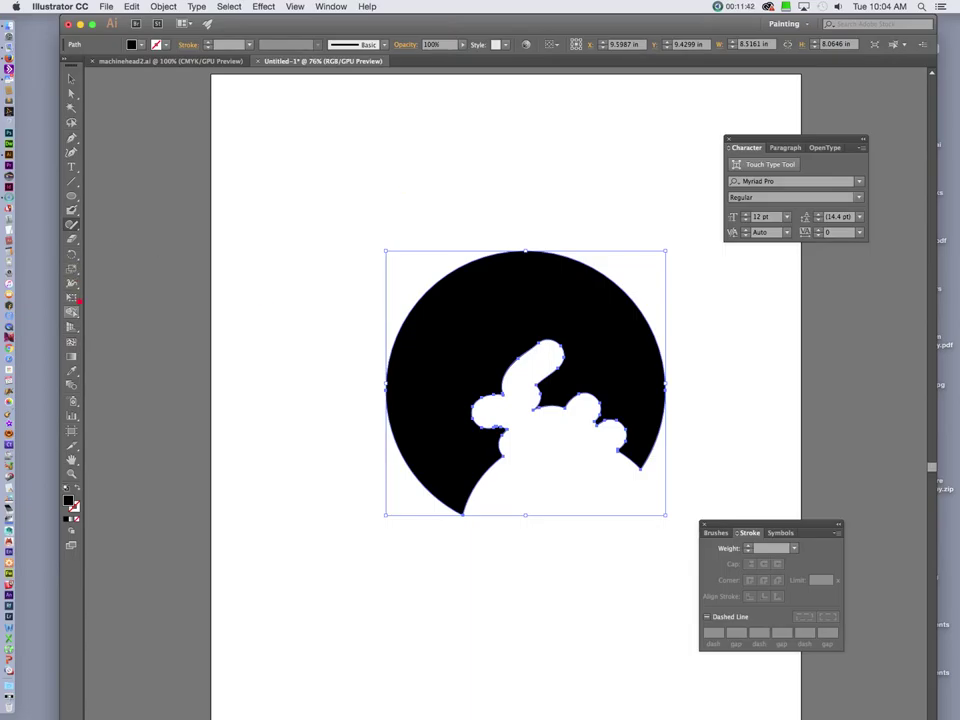
Bloat the shape's upper-left edge outward into a rounded bulge.
click(73, 283)
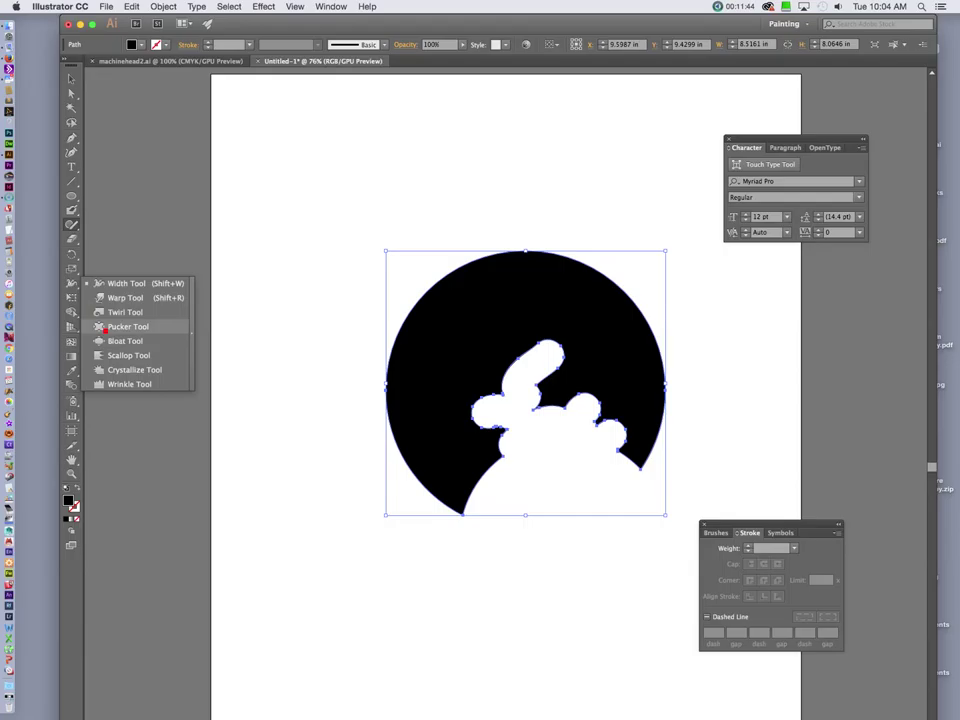
click(119, 342)
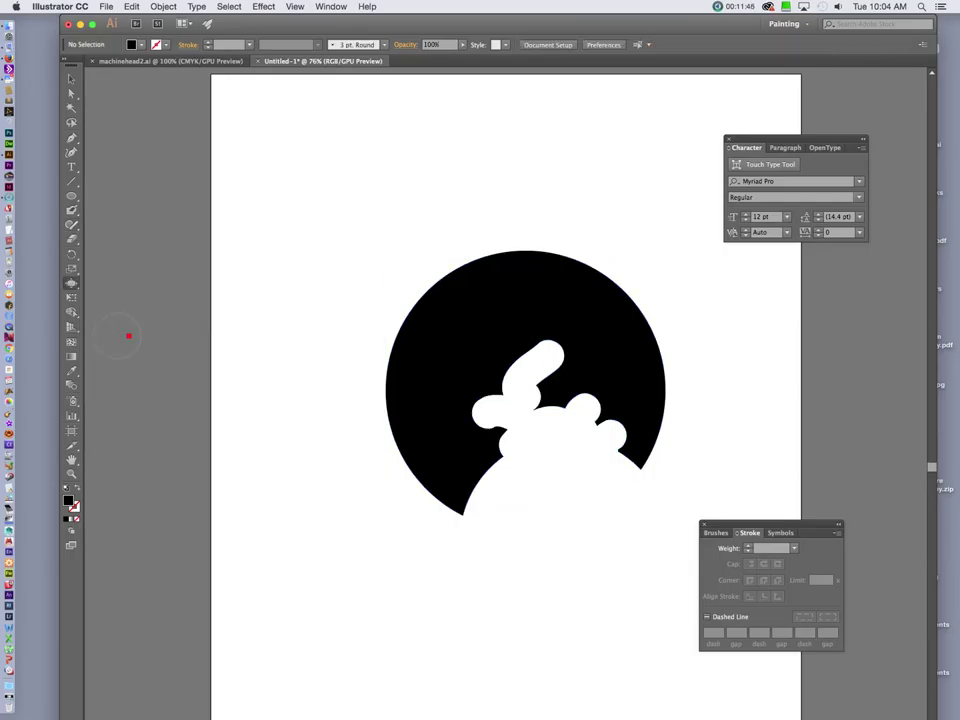
mouse_move(386, 379)
mouse_down()
mouse_move(384, 348)
mouse_move(416, 310)
mouse_move(442, 323)
mouse_move(411, 260)
mouse_up()
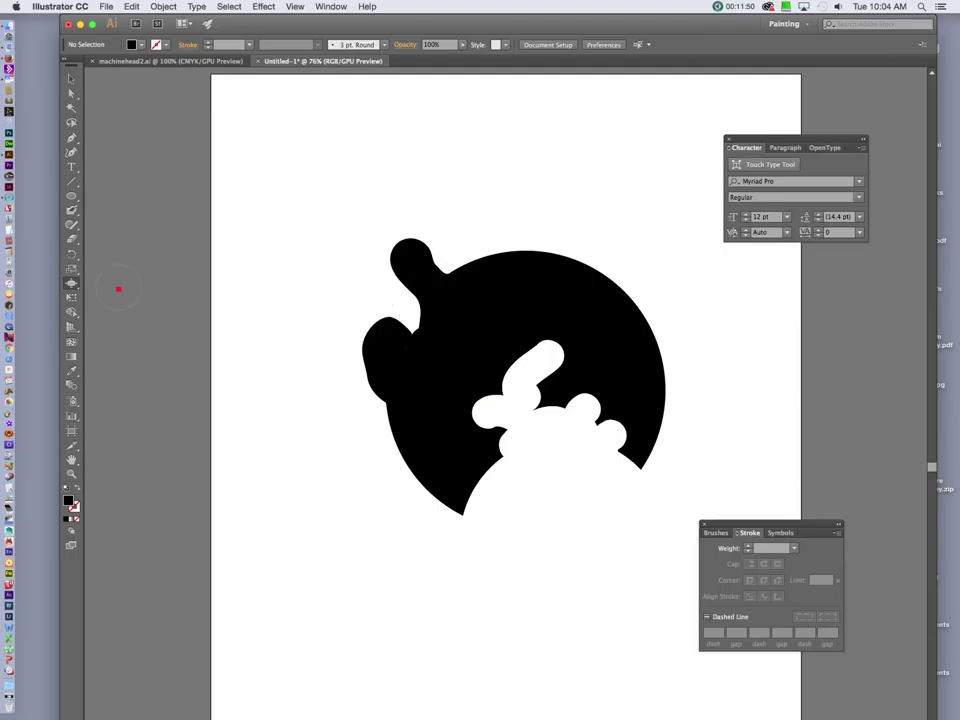
Warp the upper bulge and left lobe further to the left.
click(72, 283)
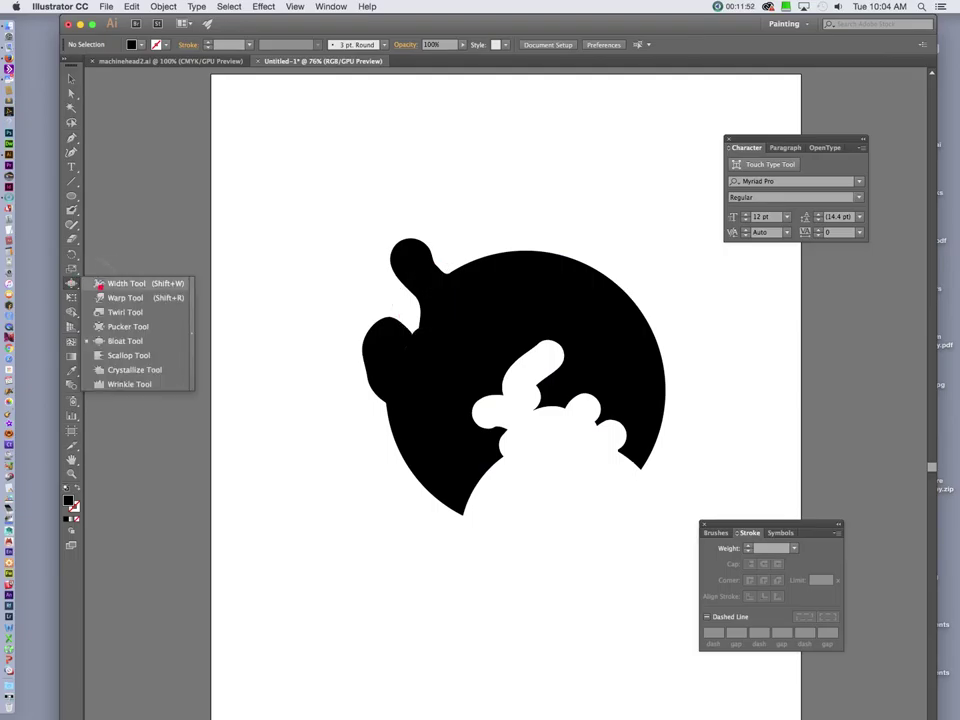
click(125, 298)
mouse_move(438, 304)
mouse_down()
mouse_move(378, 278)
mouse_move(338, 275)
mouse_up()
drag(476, 264, 482, 262)
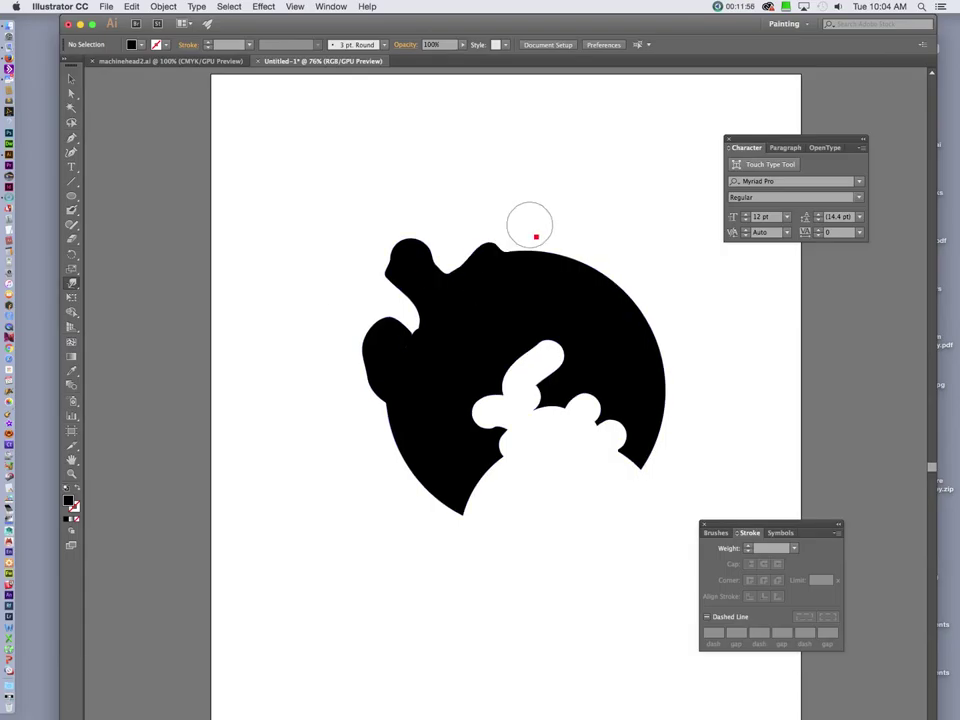
Scallop the top-right edge into small spikes.
click(72, 283)
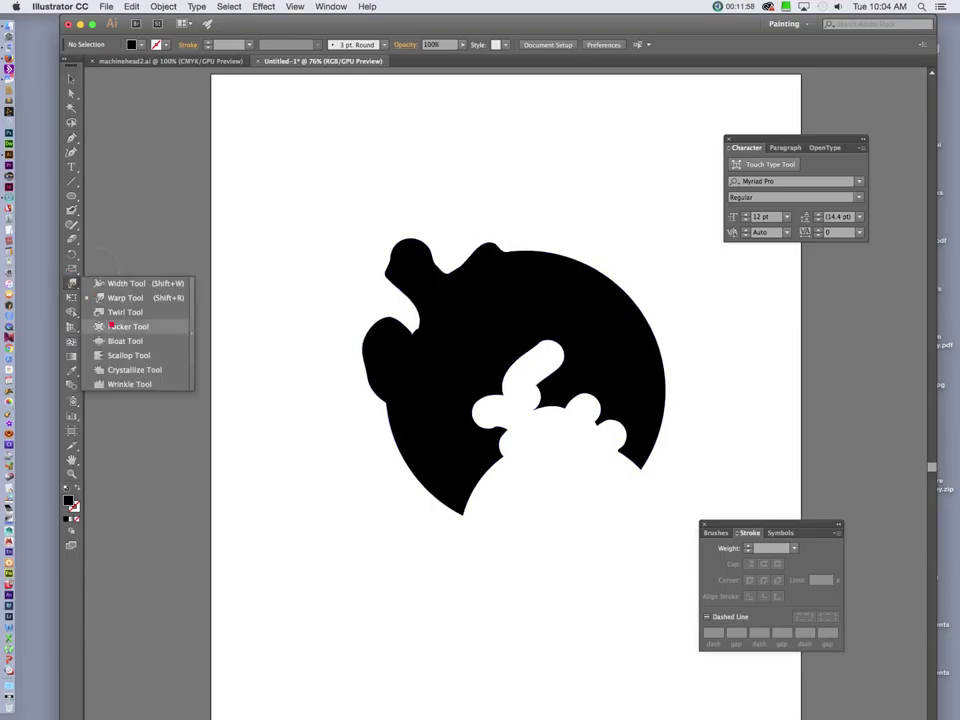
click(124, 355)
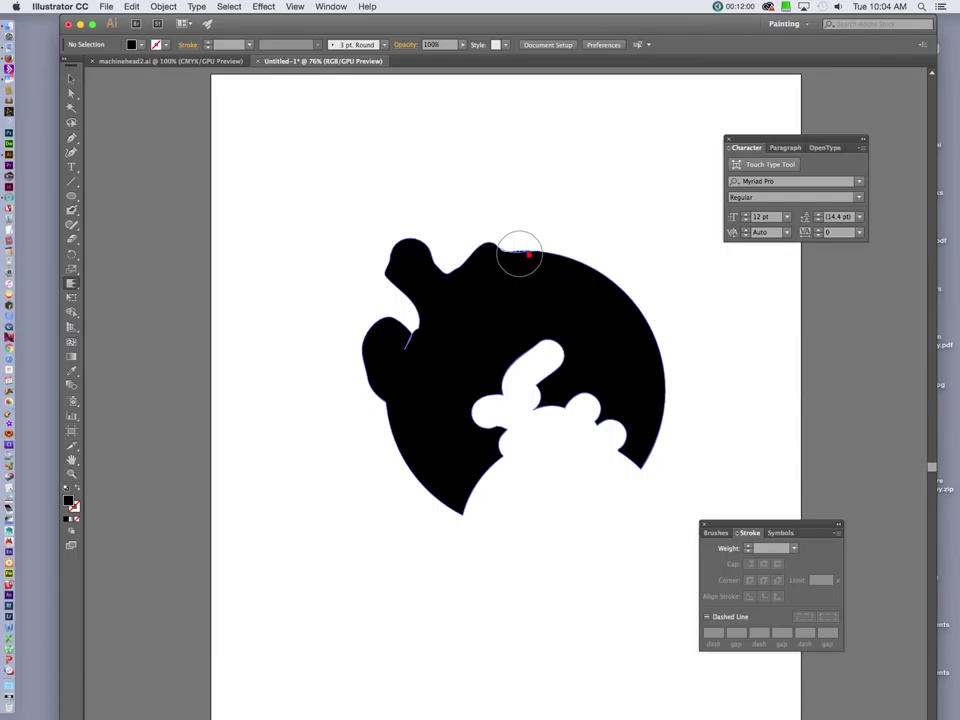
mouse_move(523, 253)
mouse_down()
mouse_move(557, 253)
mouse_move(621, 304)
mouse_up()
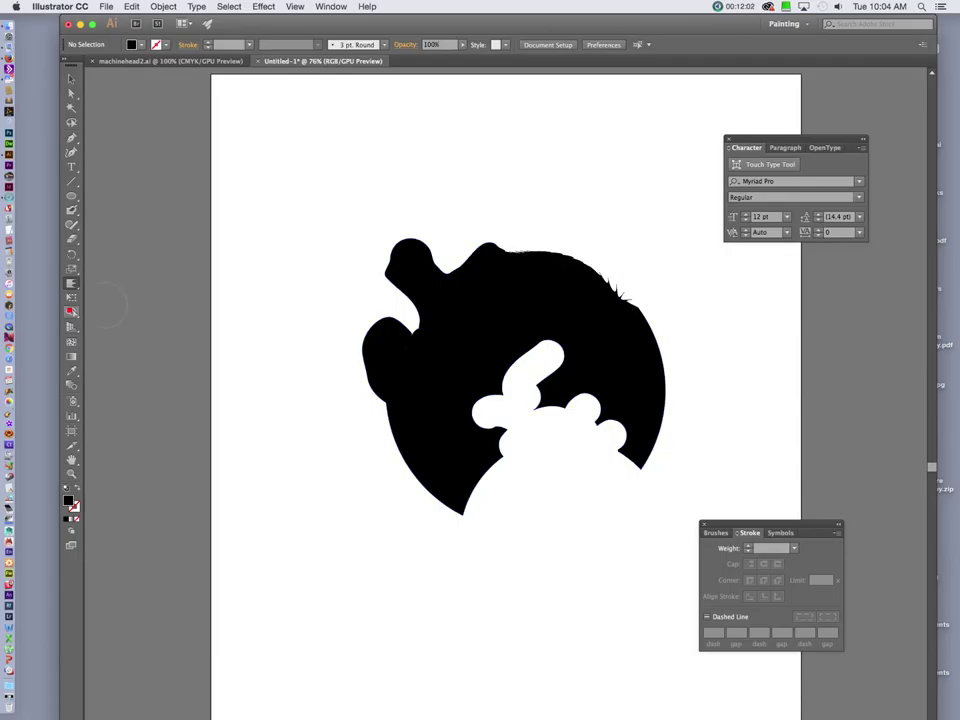
Set Scallop to 150 pt width, 300 pt height, detail 6, complexity 3, then scallop the lower-left edge.
double_click(70, 285)
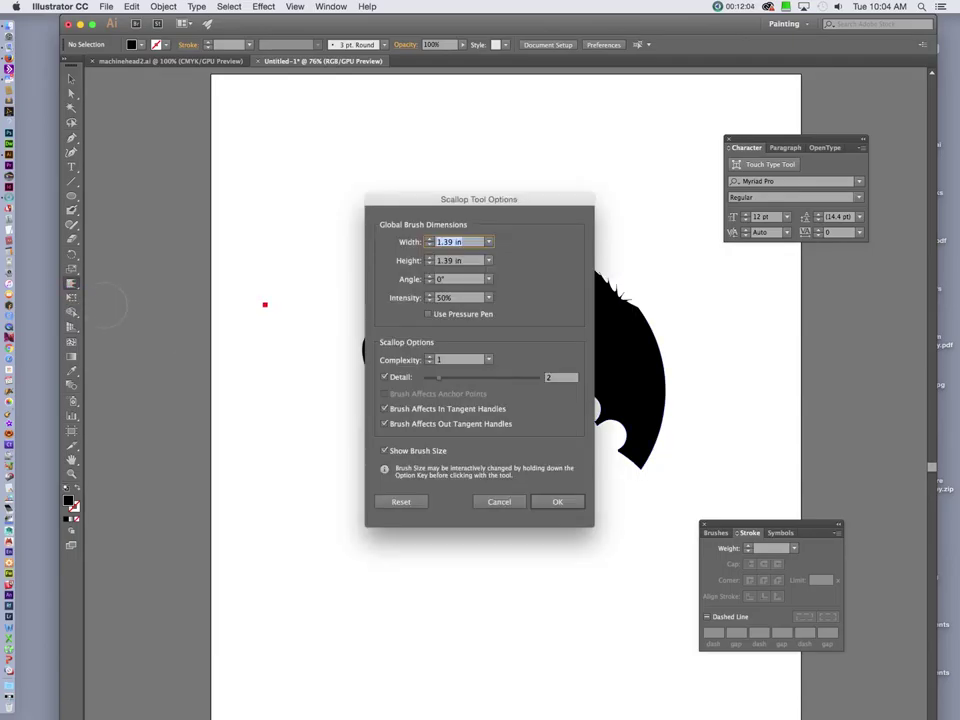
click(490, 243)
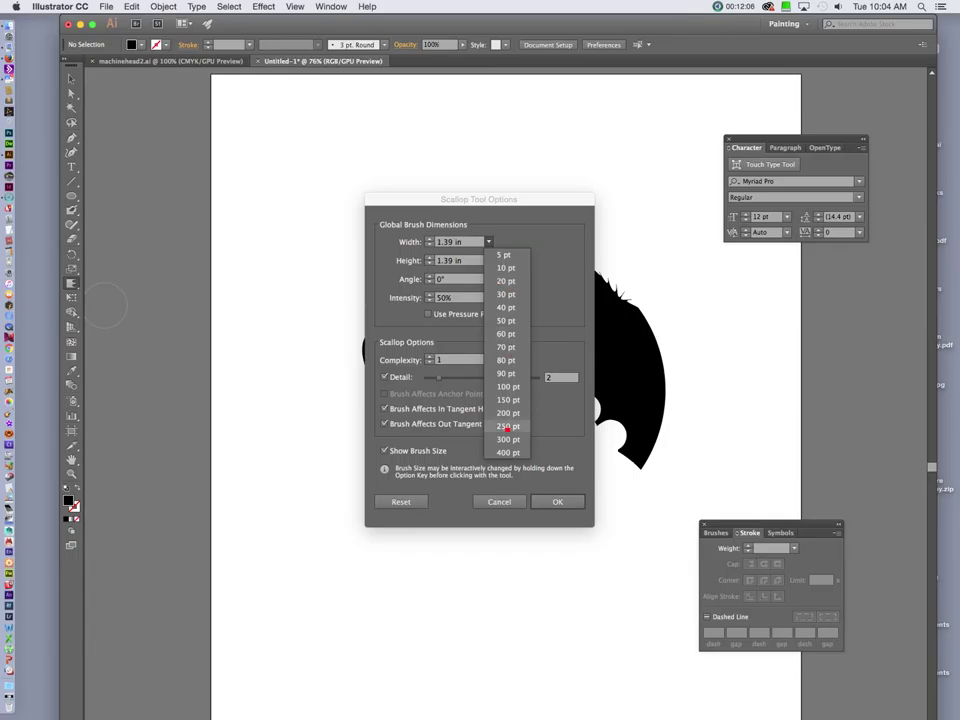
click(505, 401)
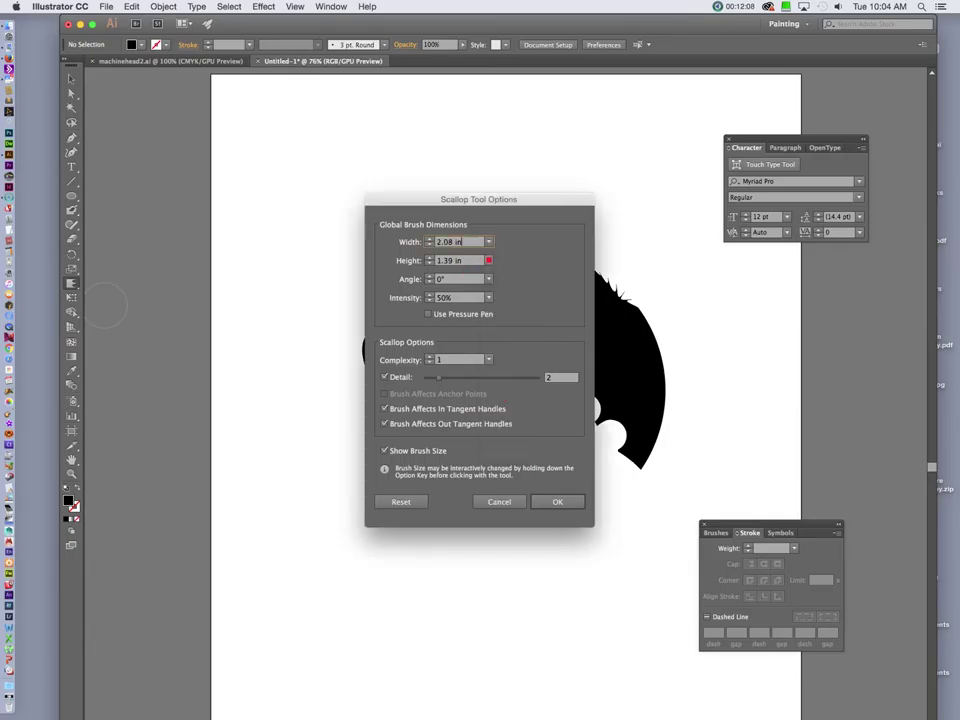
click(489, 260)
click(506, 458)
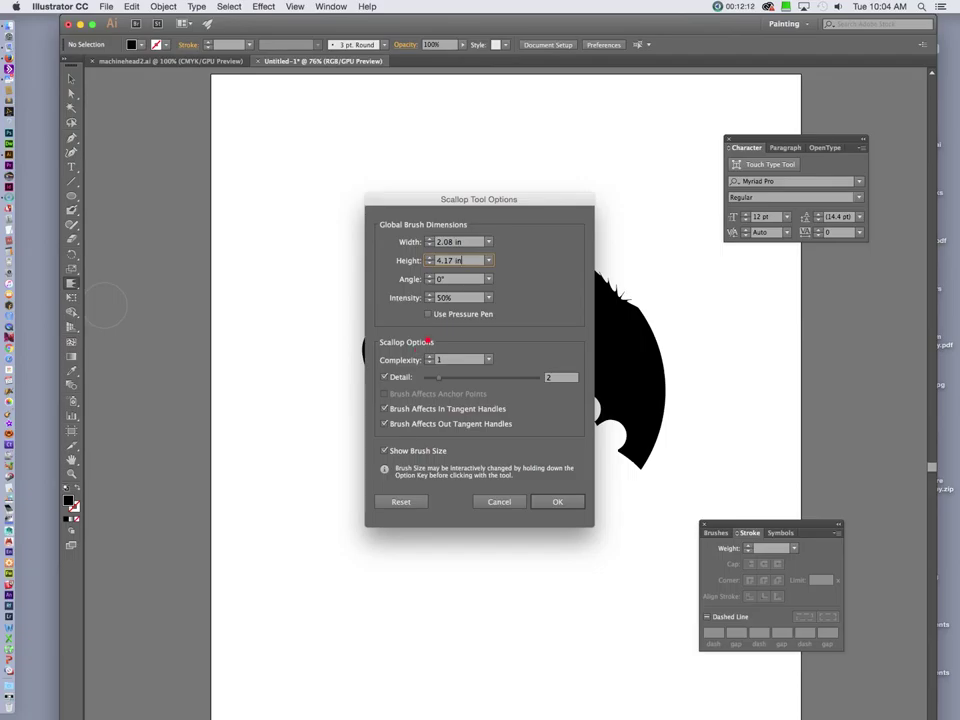
drag(439, 377, 476, 377)
click(489, 360)
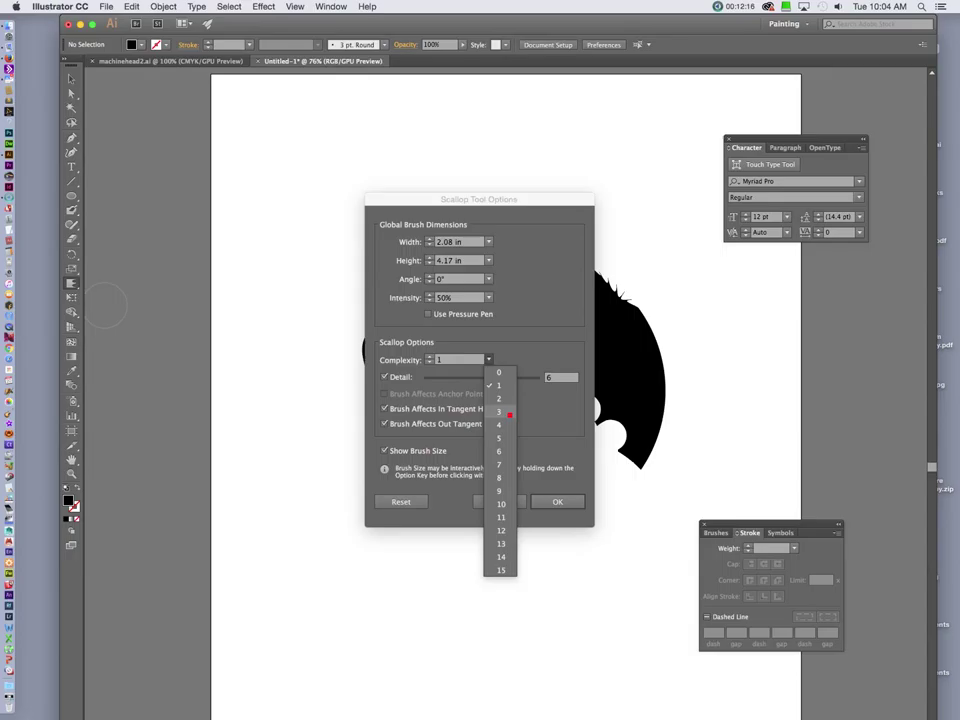
click(492, 411)
click(556, 502)
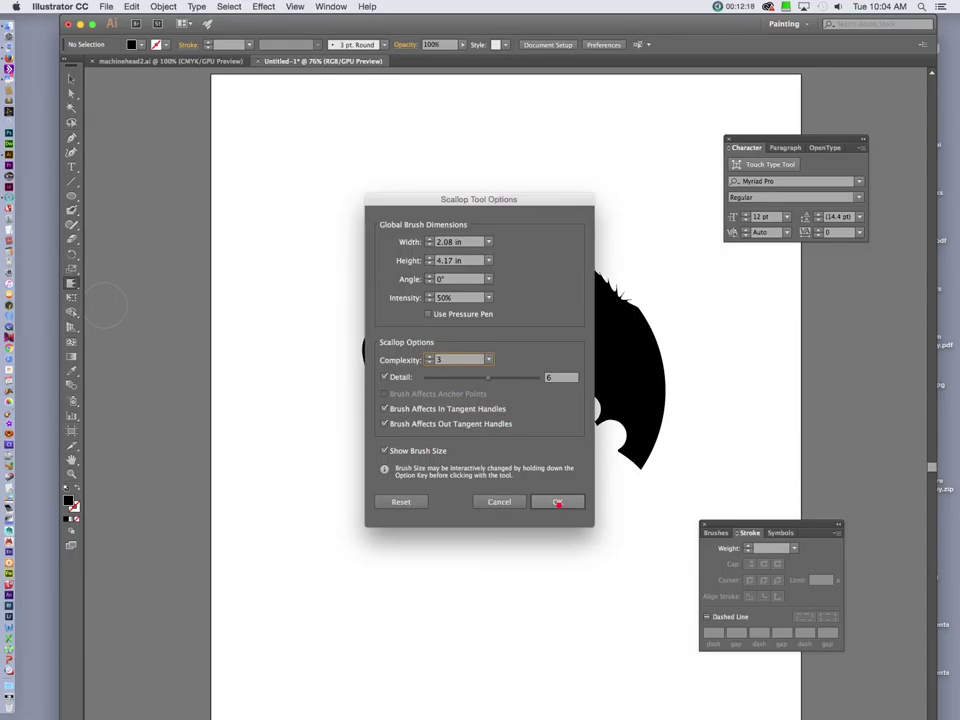
mouse_move(386, 463)
mouse_down()
mouse_move(462, 497)
mouse_move(466, 525)
mouse_move(400, 617)
mouse_move(382, 626)
mouse_move(494, 477)
mouse_move(442, 347)
mouse_move(448, 339)
mouse_move(528, 356)
mouse_move(549, 383)
mouse_move(515, 378)
mouse_move(514, 295)
mouse_move(573, 294)
mouse_move(626, 420)
mouse_move(626, 360)
mouse_move(650, 355)
mouse_move(670, 393)
mouse_move(568, 289)
mouse_move(526, 291)
mouse_move(433, 220)
mouse_up()
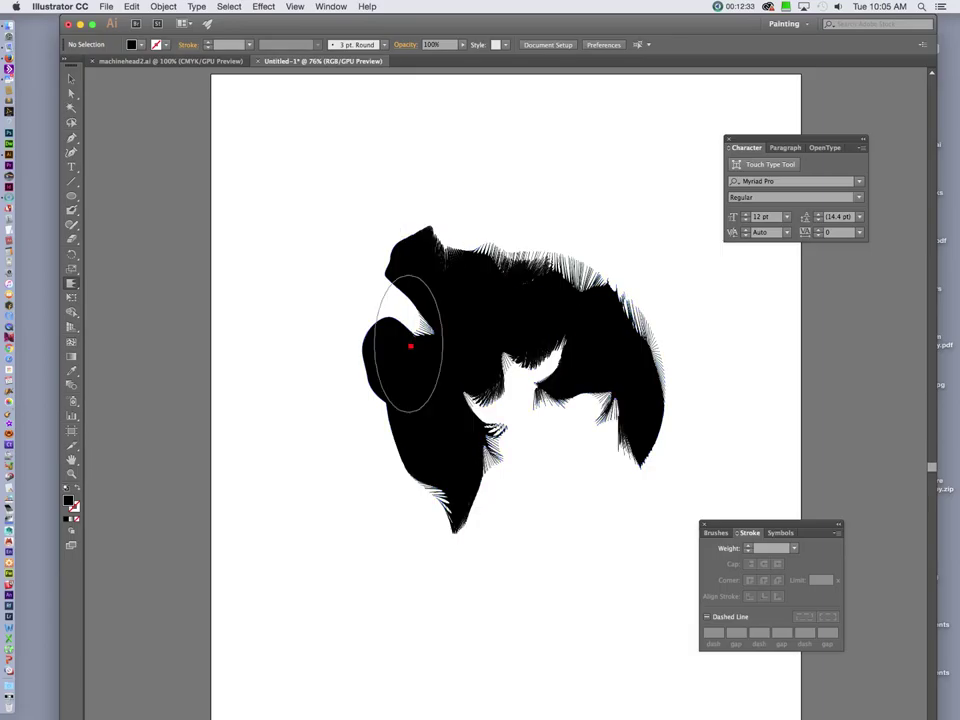
Scallop the black shape's edges all around, including the left side, into hair-like spikes.
mouse_move(424, 332)
mouse_down()
mouse_move(373, 289)
mouse_move(403, 345)
mouse_up()
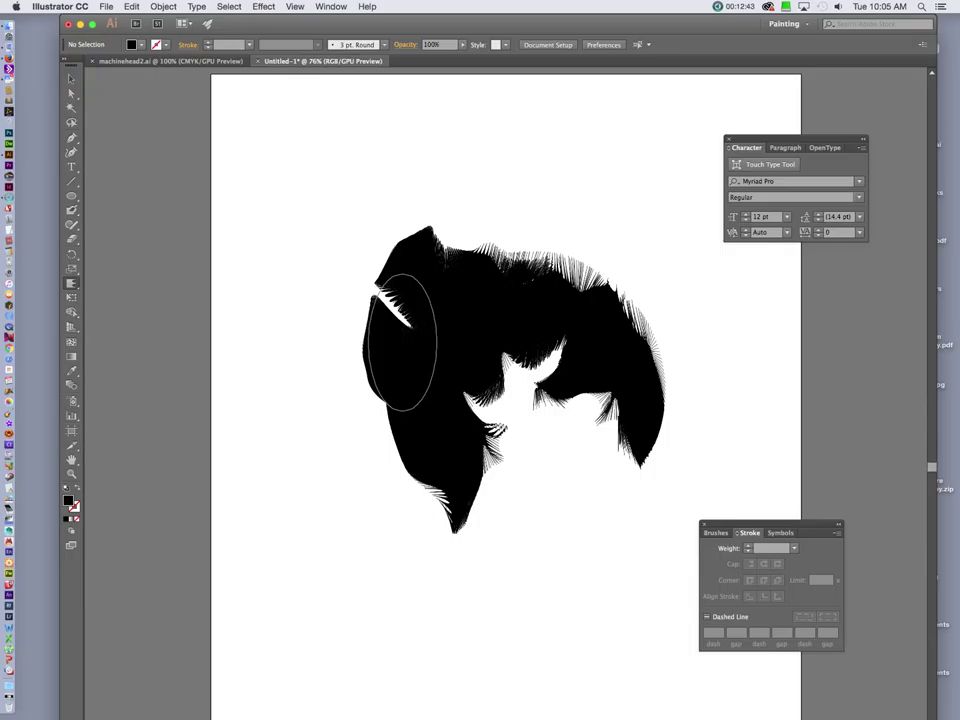
mouse_move(371, 386)
mouse_down()
mouse_move(343, 396)
mouse_move(336, 387)
mouse_move(415, 364)
mouse_up()
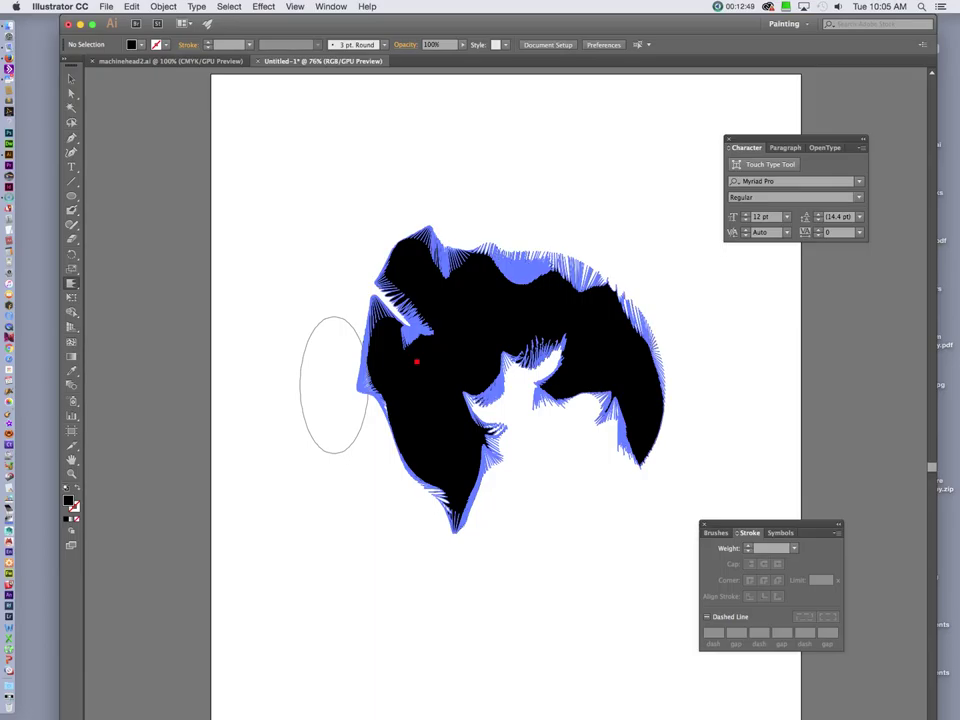
drag(417, 361, 417, 361)
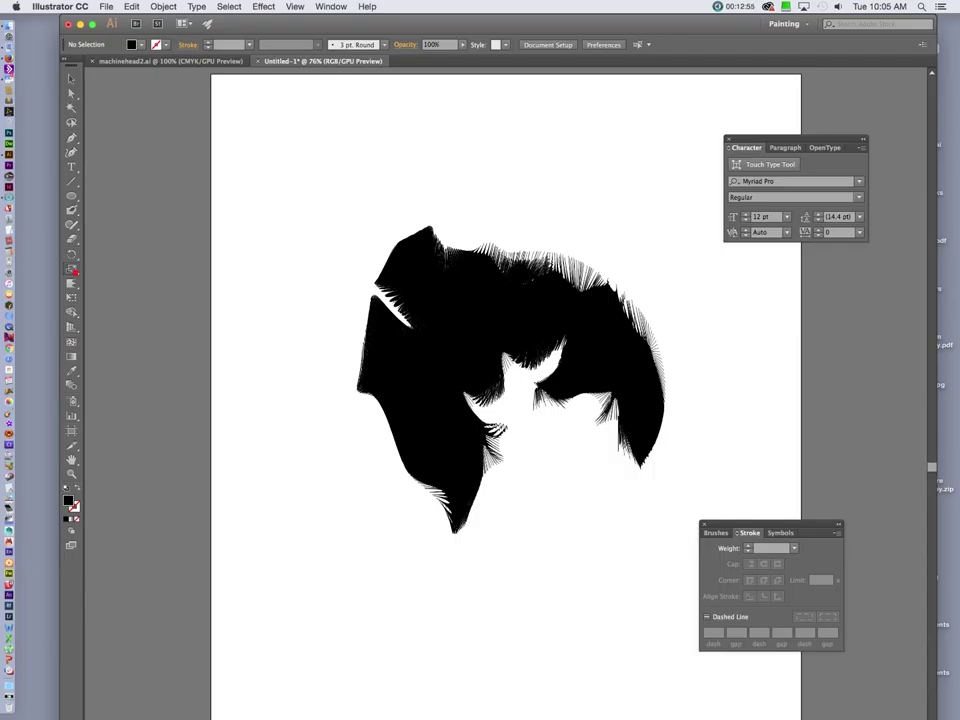
double_click(71, 269)
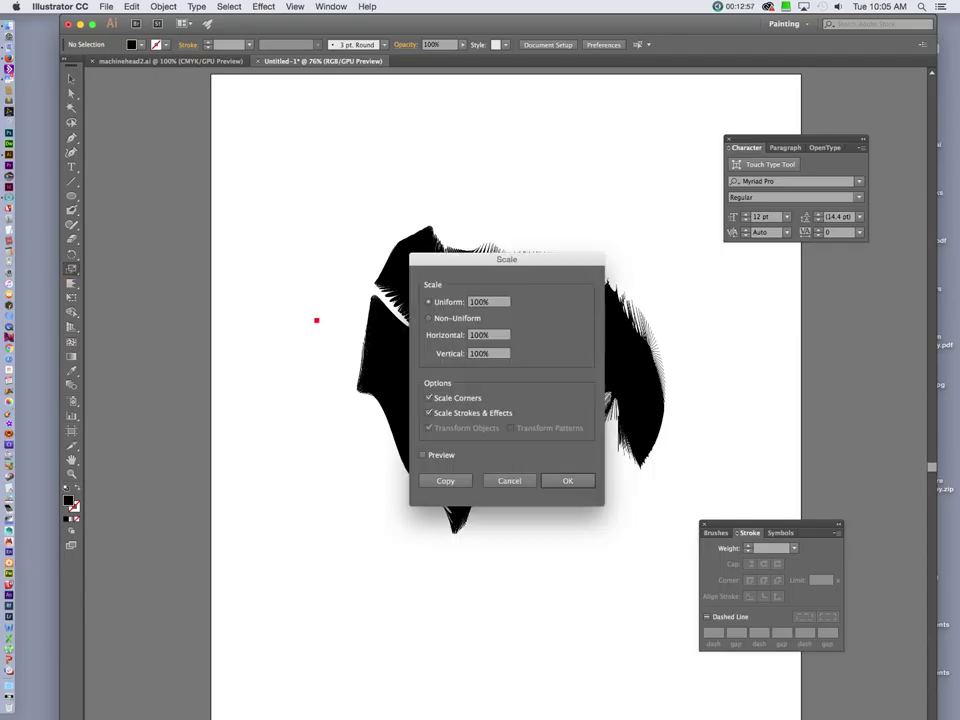
click(562, 480)
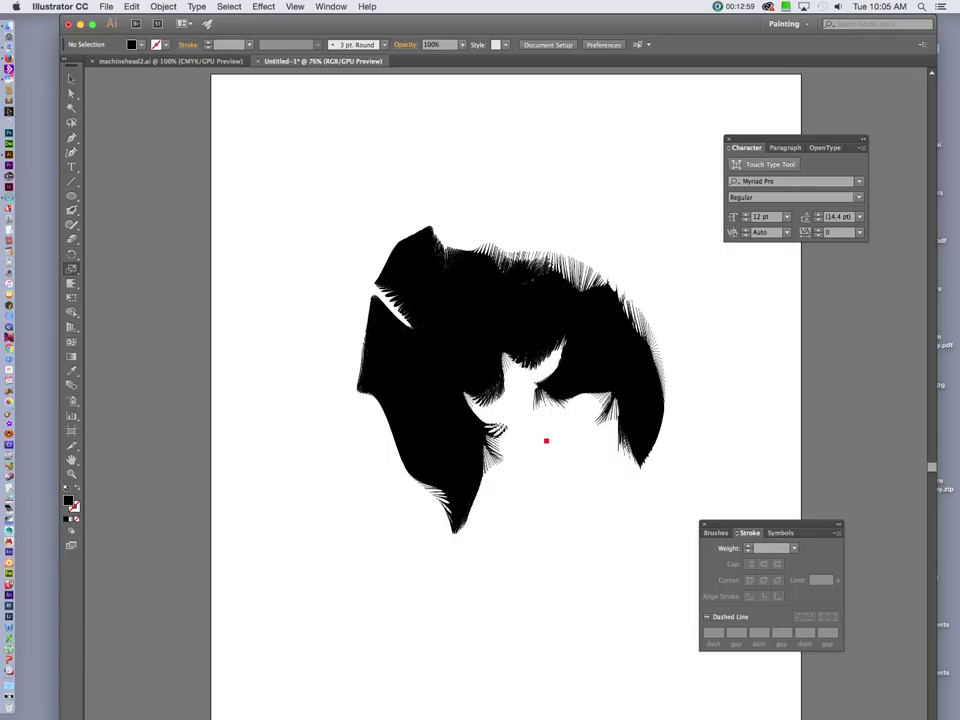
key(v)
click(452, 374)
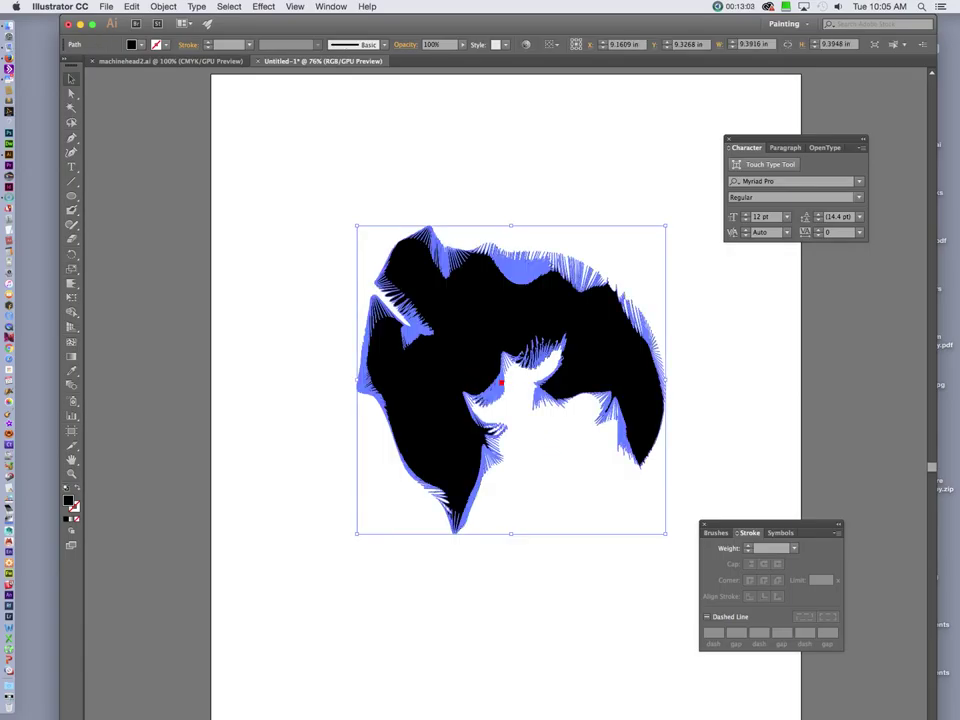
key(s)
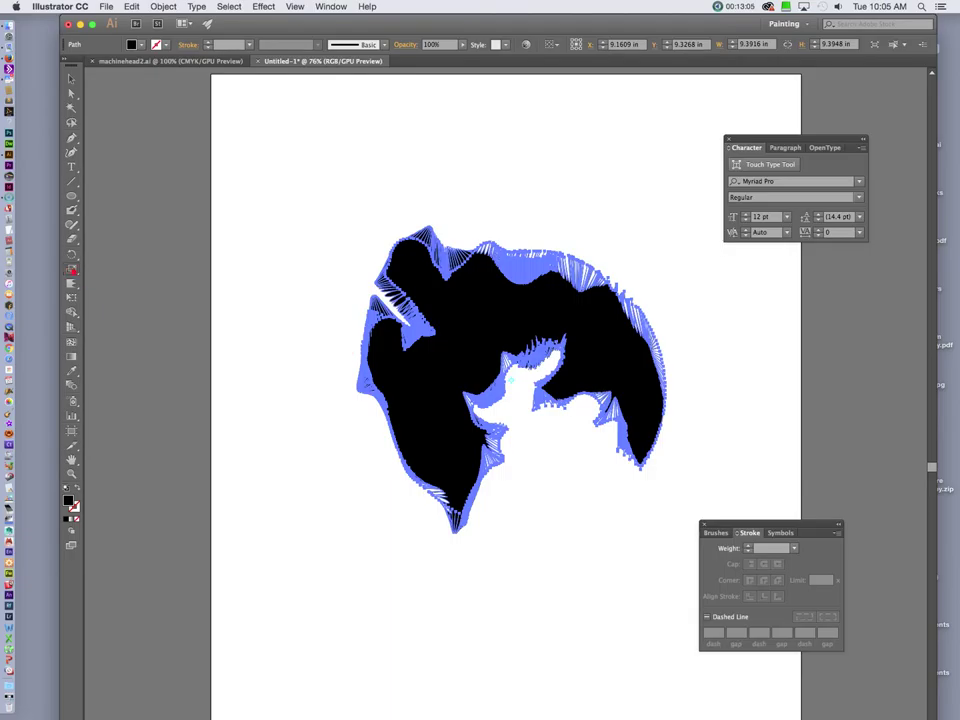
double_click(71, 268)
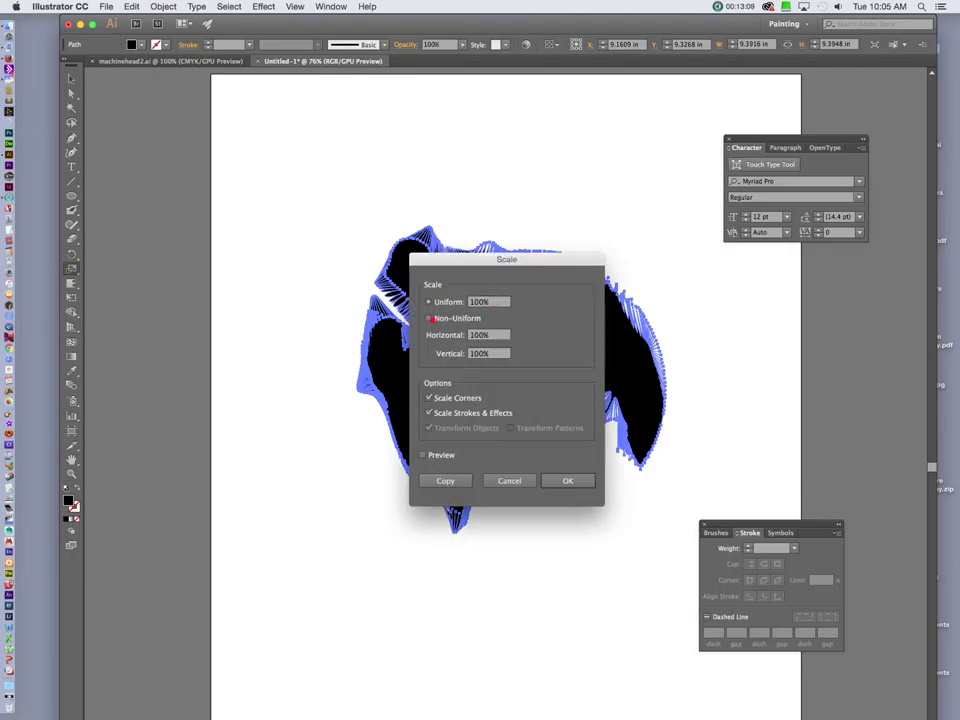
click(434, 319)
text(2000)
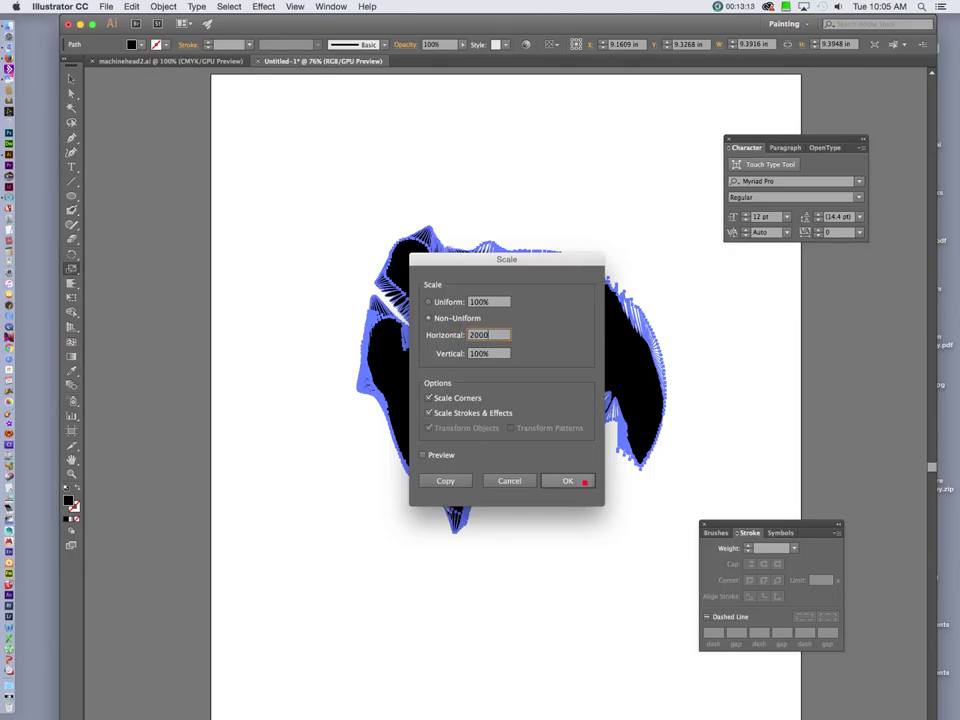
click(582, 481)
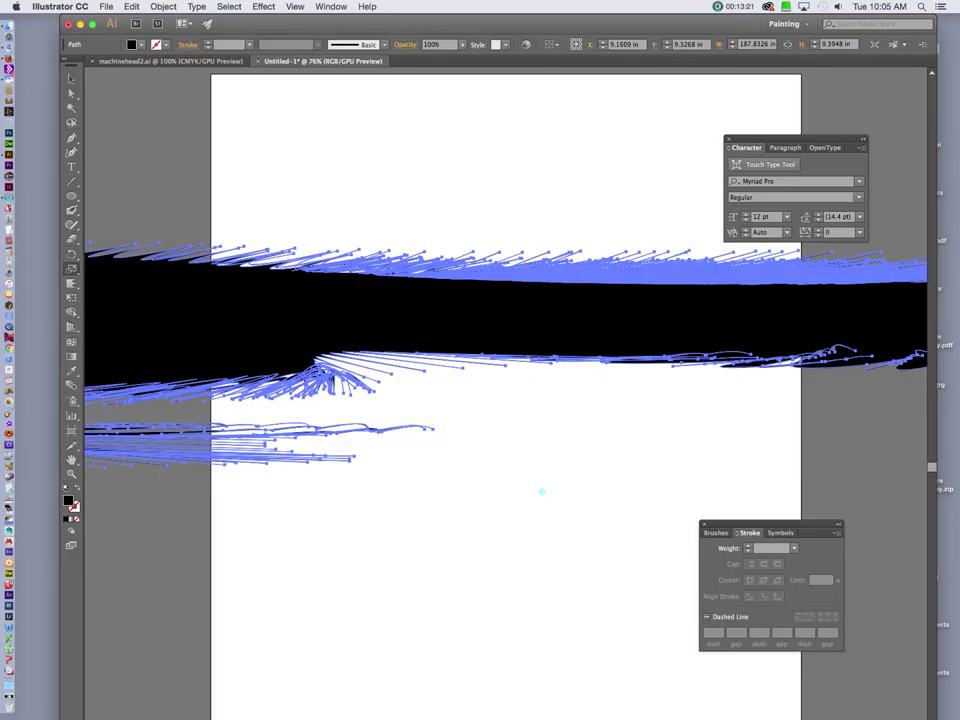
key(v)
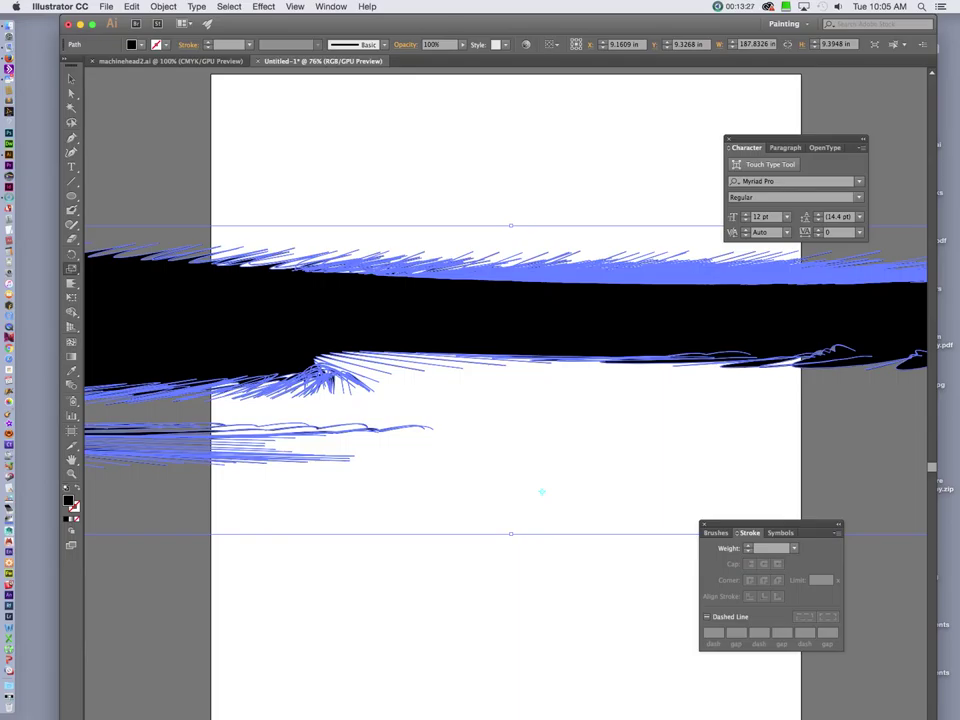
key(super+z)
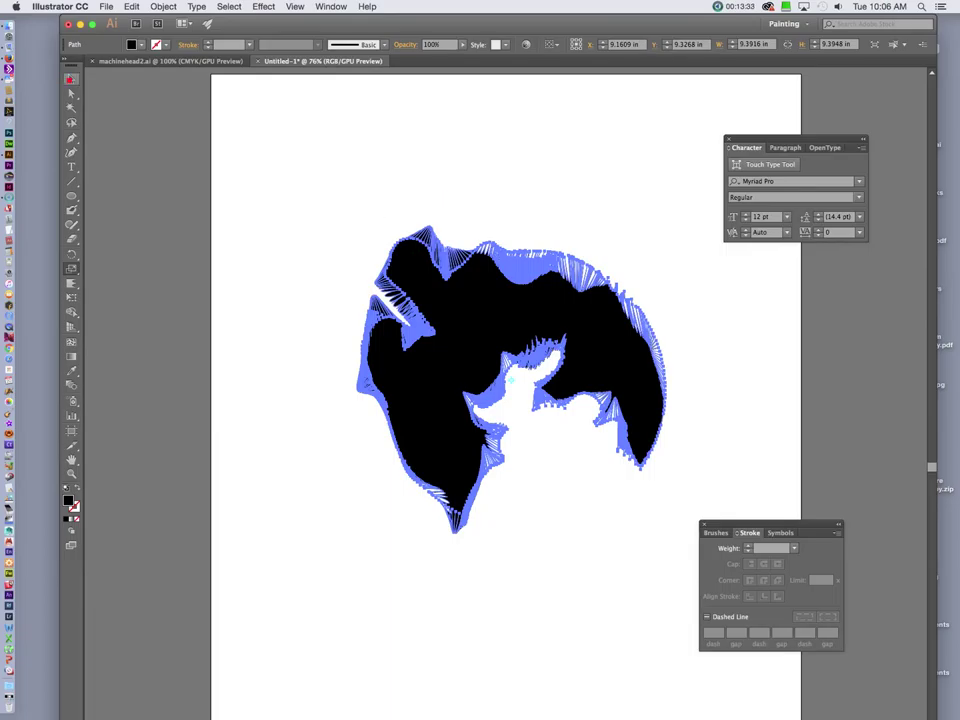
In Outline view, drag an upper-left strand's anchor down-right to lengthen that hair strand.
click(71, 80)
click(238, 165)
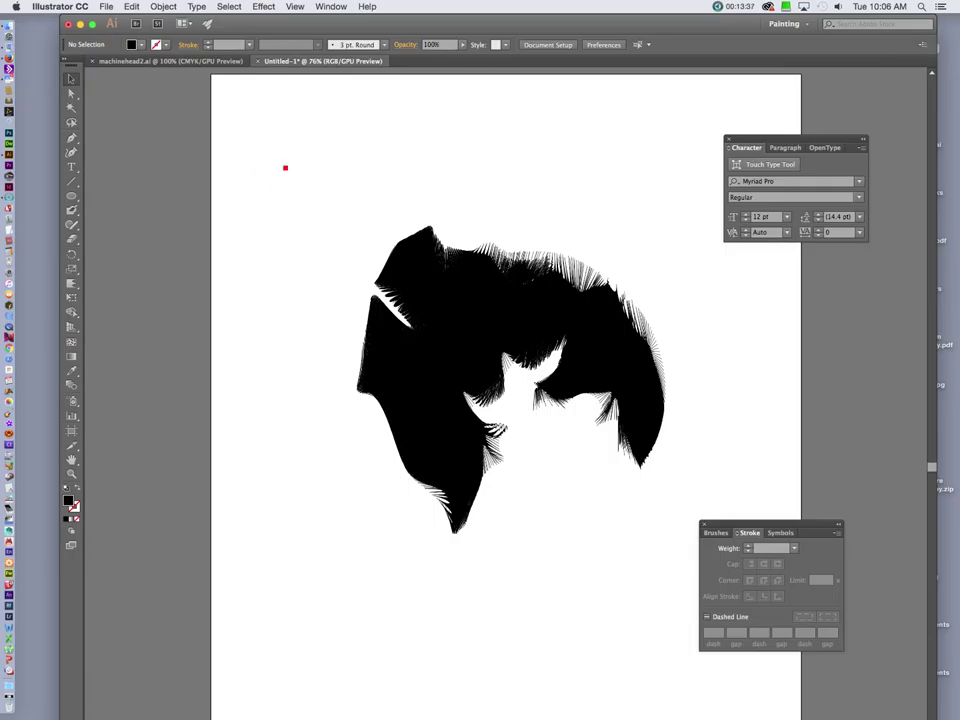
key(super+y)
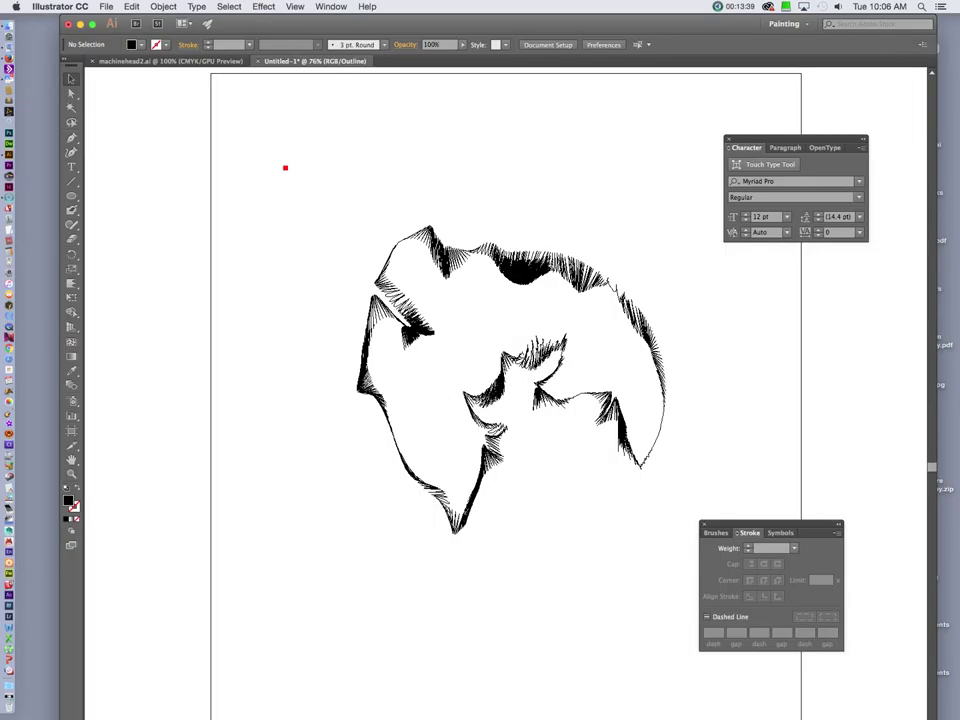
key(super+equal)
key(super+equal)
key(super+equal)
key(super+equal)
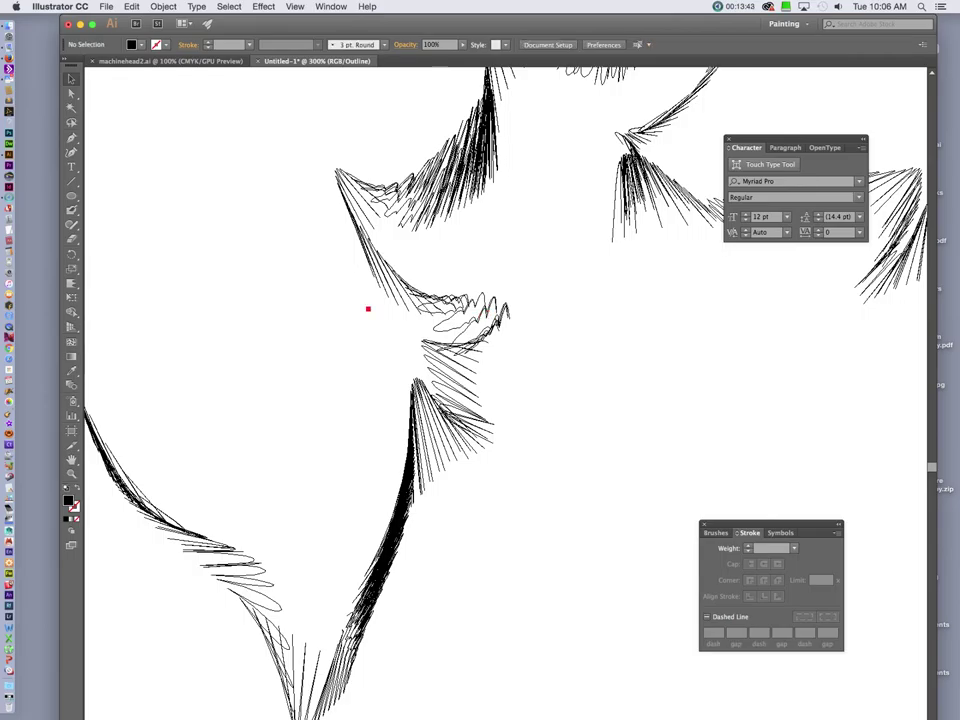
click(71, 92)
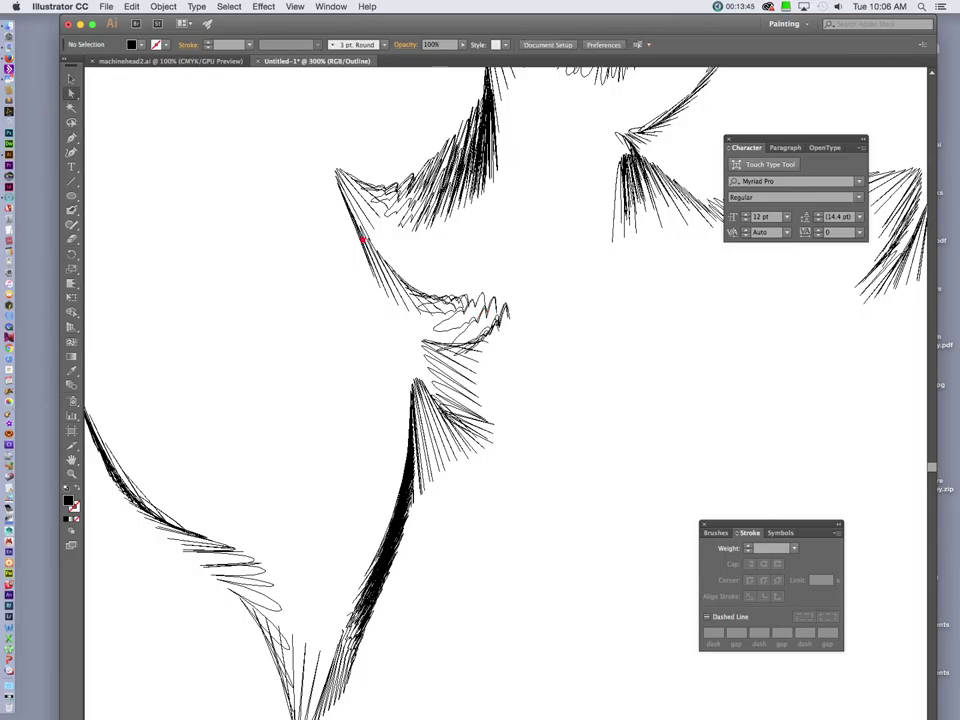
click(368, 237)
drag(375, 229, 433, 261)
click(443, 240)
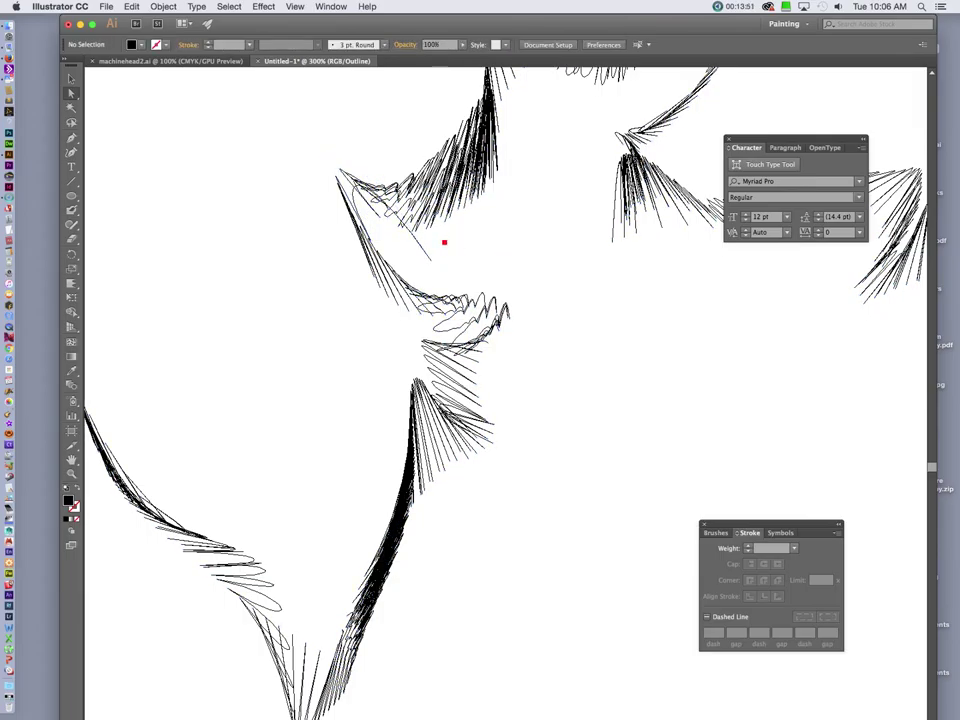
key(super+minus)
key(super+minus)
key(super+minus)
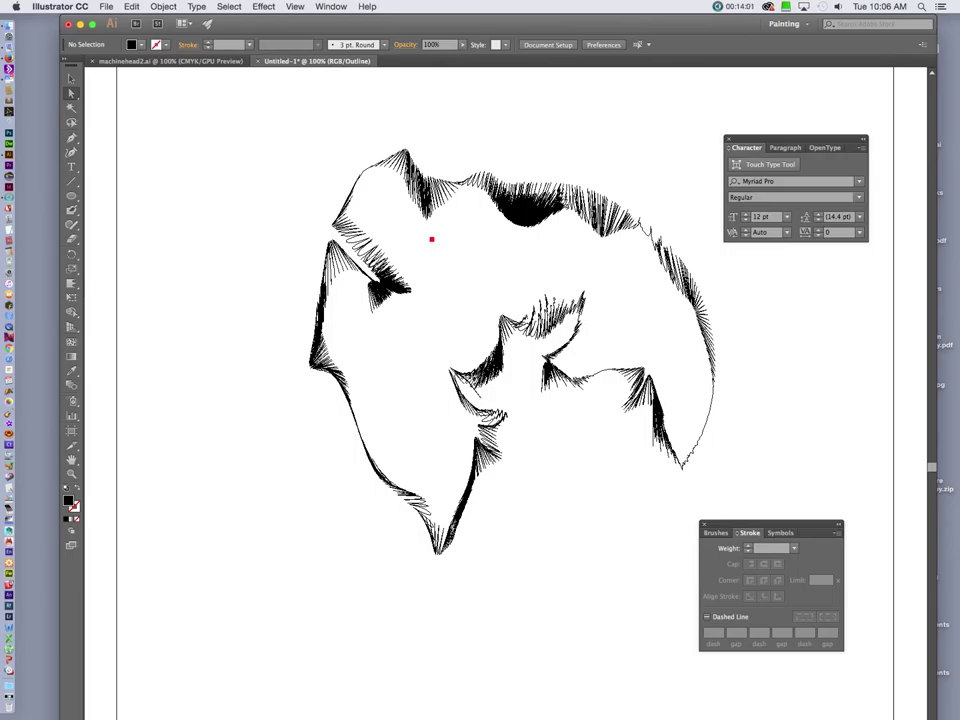
key(super+y)
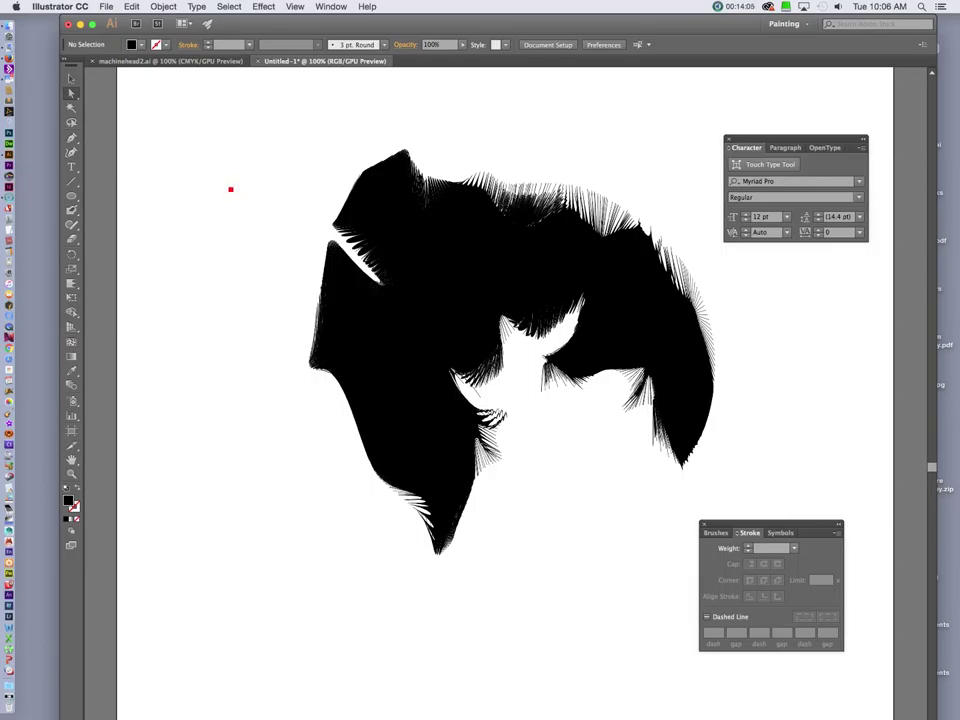
Resize the spiky black drawing by dragging its top-left bounding-box handle leftward, then deselect.
key(v)
click(390, 240)
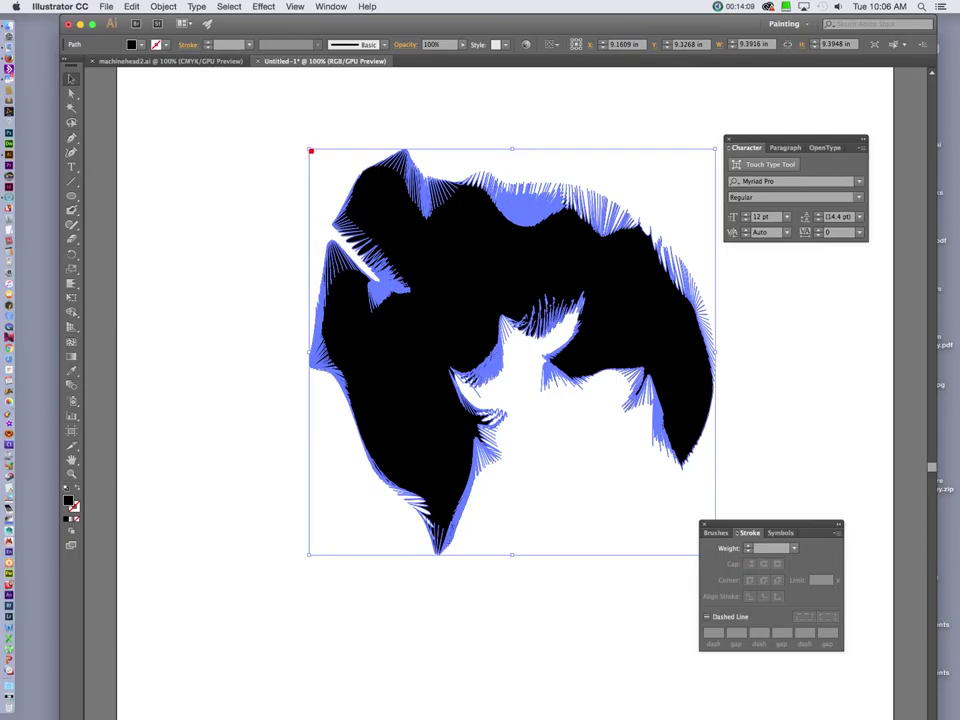
mouse_move(311, 151)
mouse_down()
mouse_move(255, 99)
mouse_move(437, 257)
mouse_move(242, 144)
mouse_move(523, 302)
mouse_move(260, 152)
mouse_move(568, 285)
mouse_move(257, 154)
mouse_up()
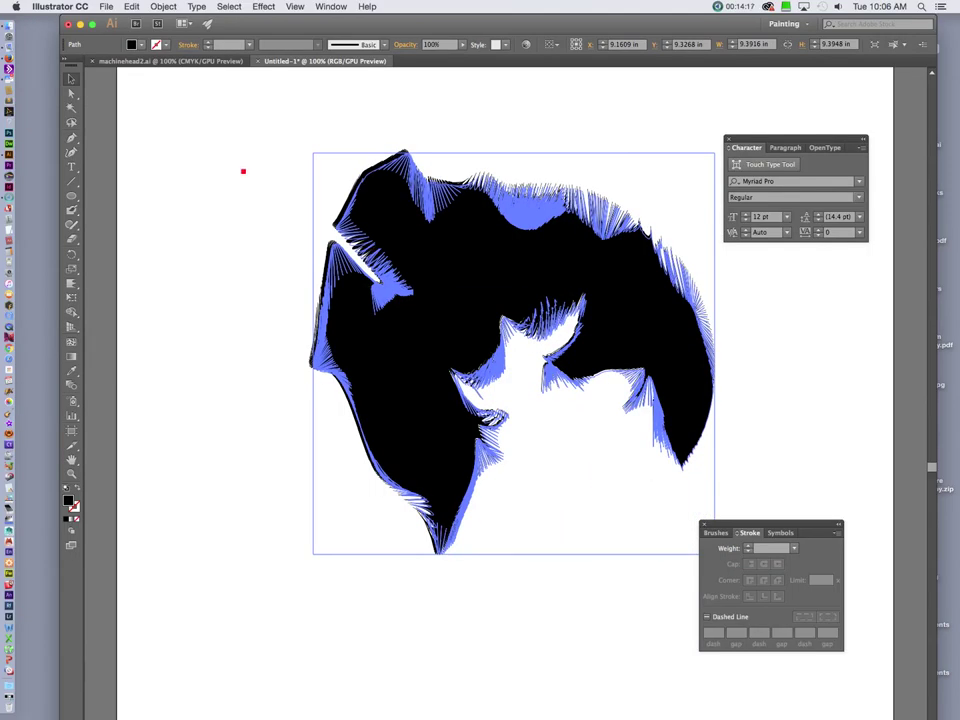
click(243, 171)
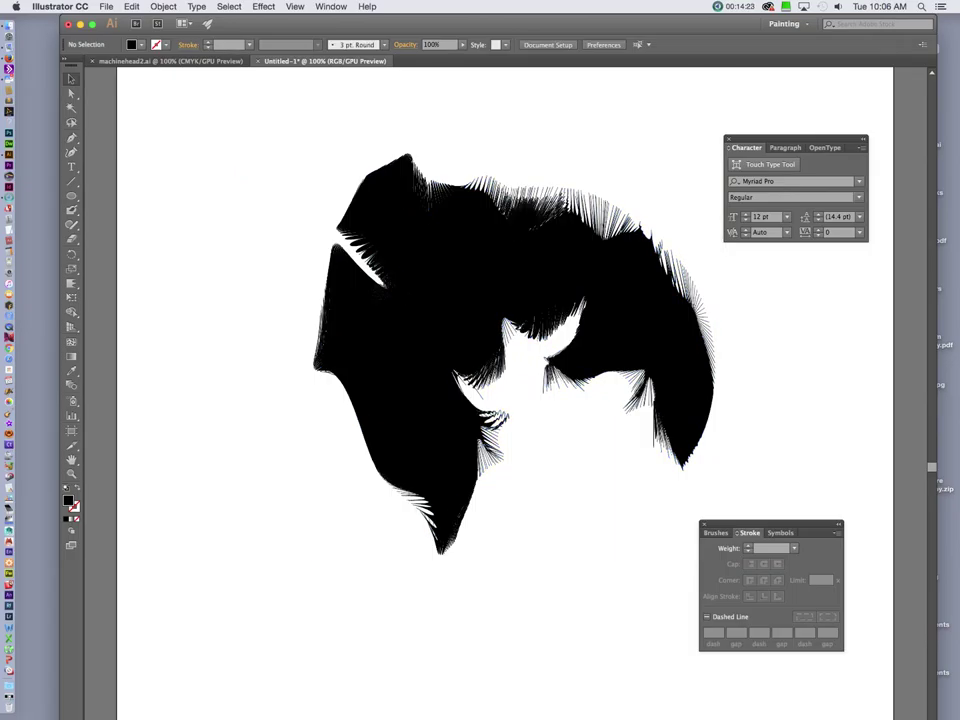